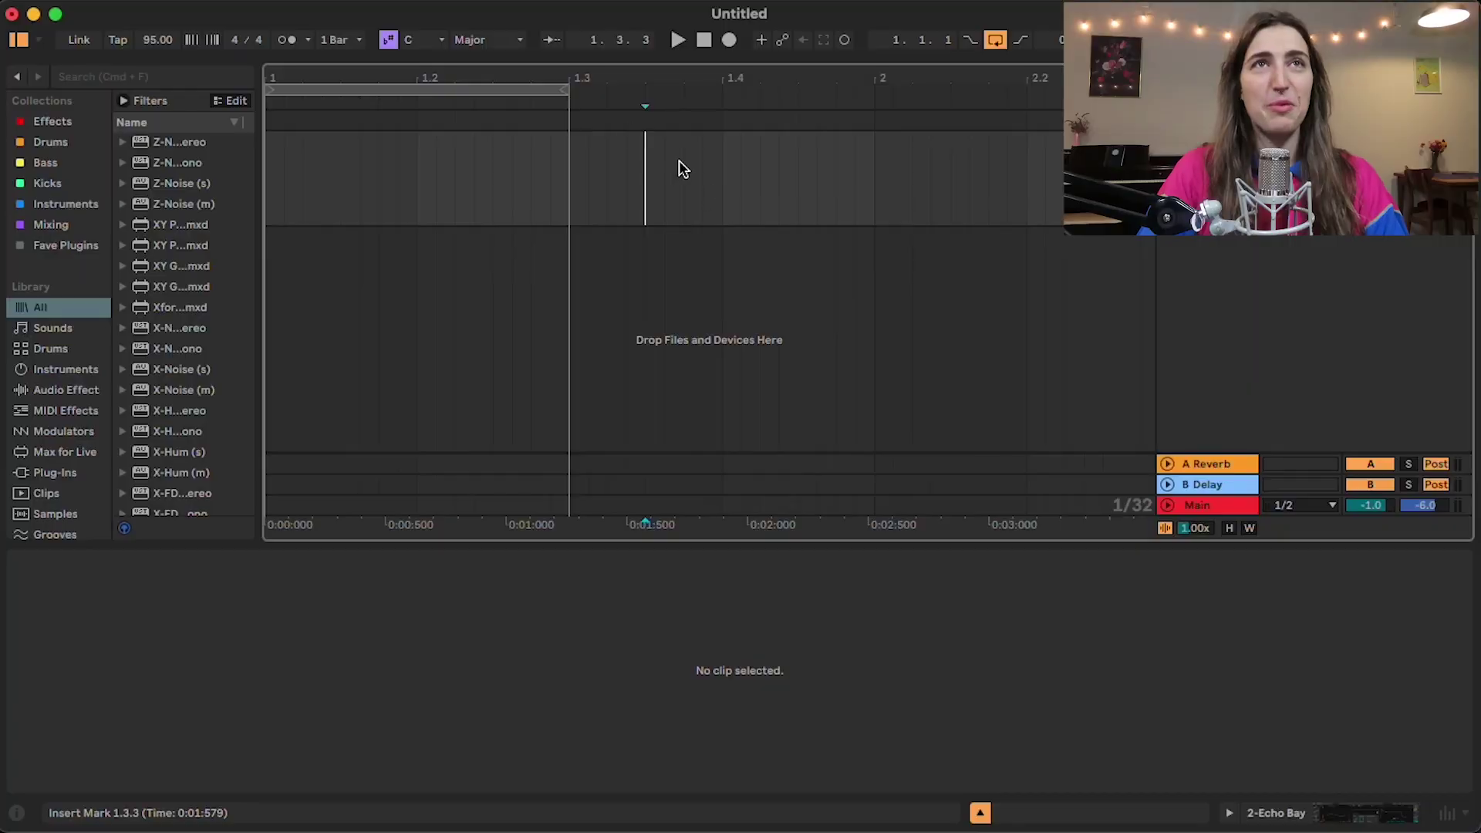
- Select the range from 1.1.1 to 2.1.1 on the empty track
left_click_drag(567, 90, 872, 112)
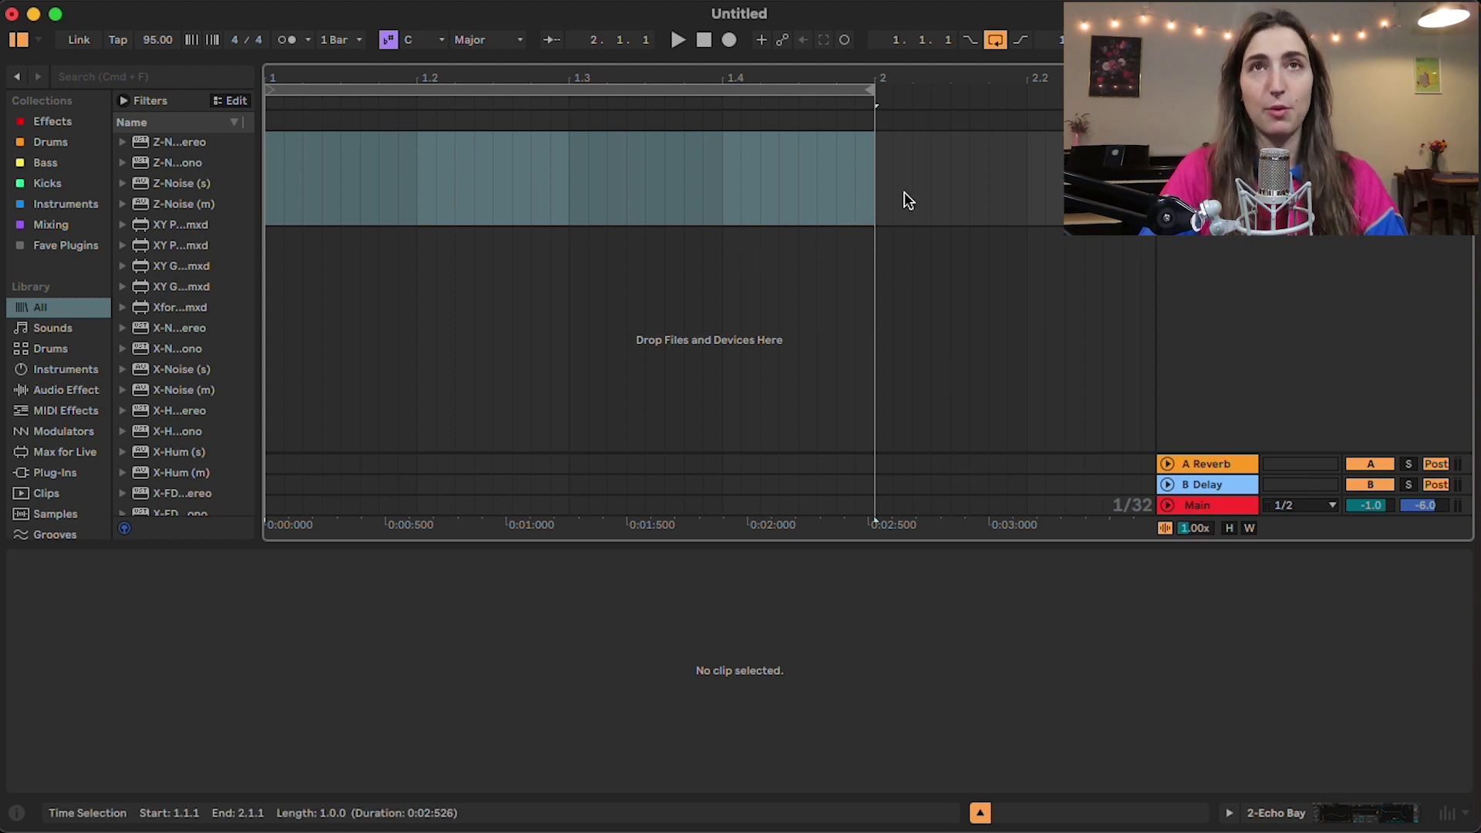
- Insert an empty one-bar MIDI clip in bar 1 of the Echo Bay track with Cmd+Shift+M
left_click(882, 193)
key("shift+Tab")
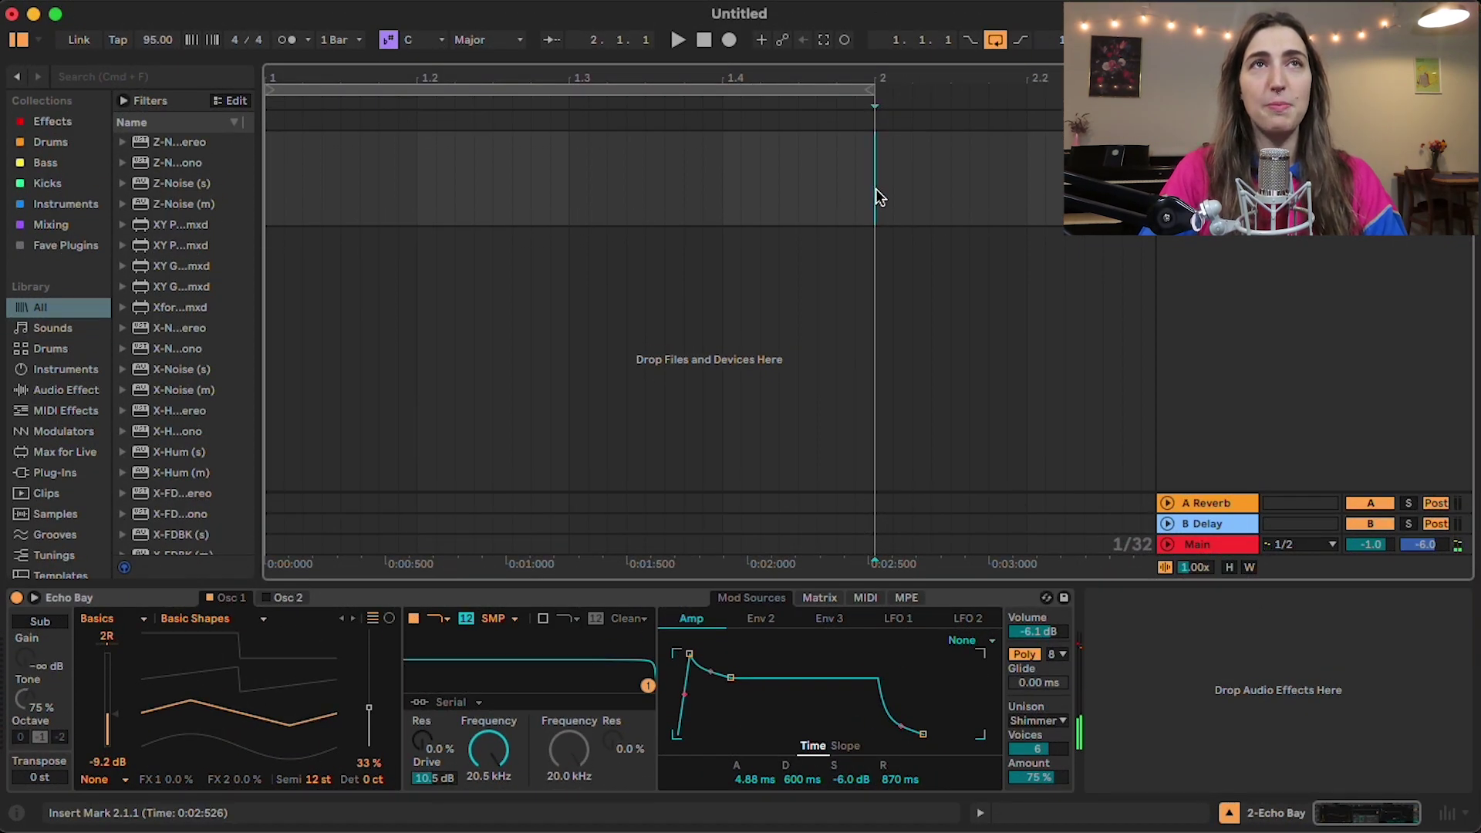
left_click_drag(877, 188, 198, 155)
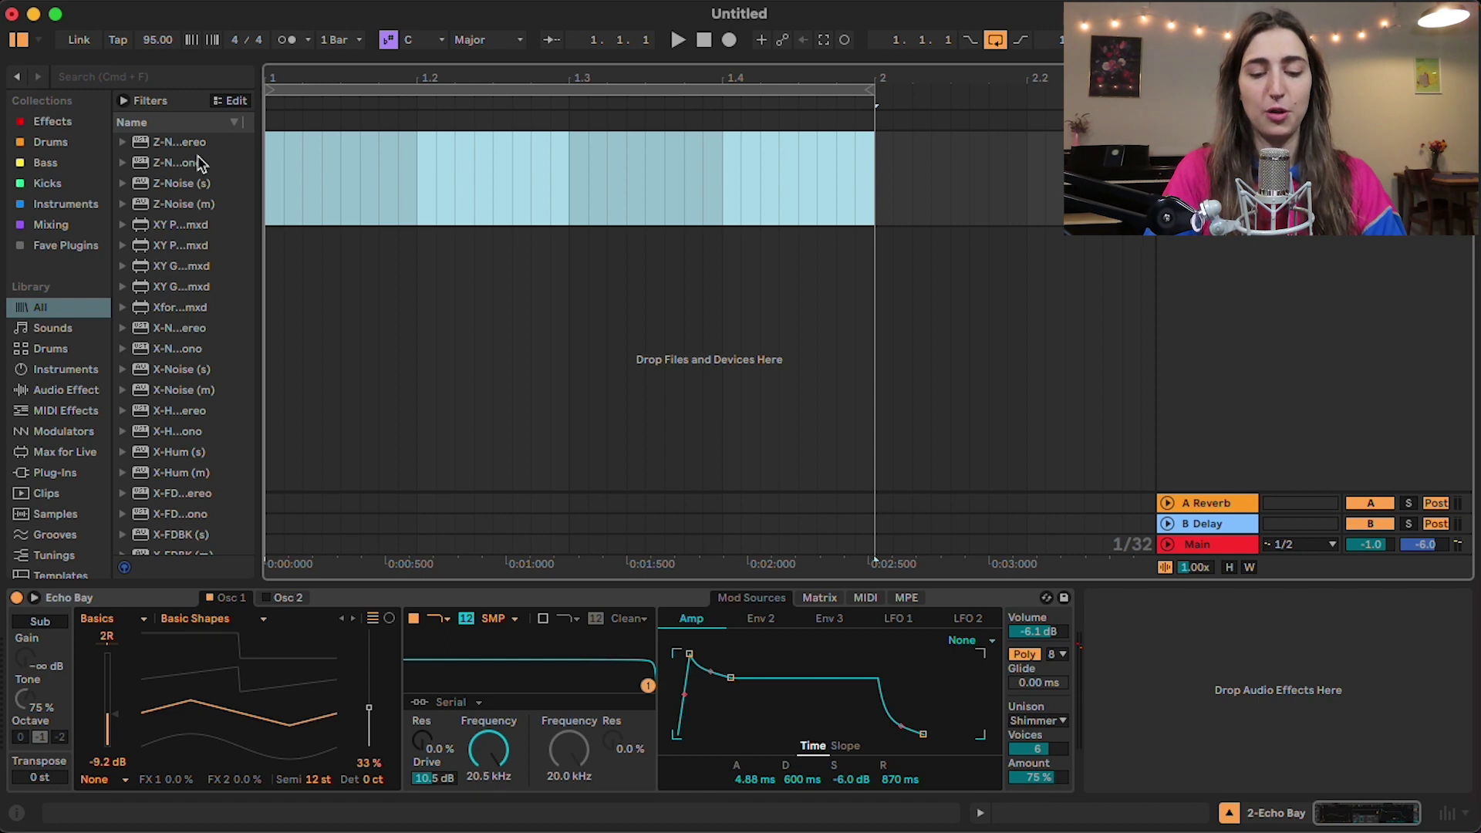
key("super+shift+m")
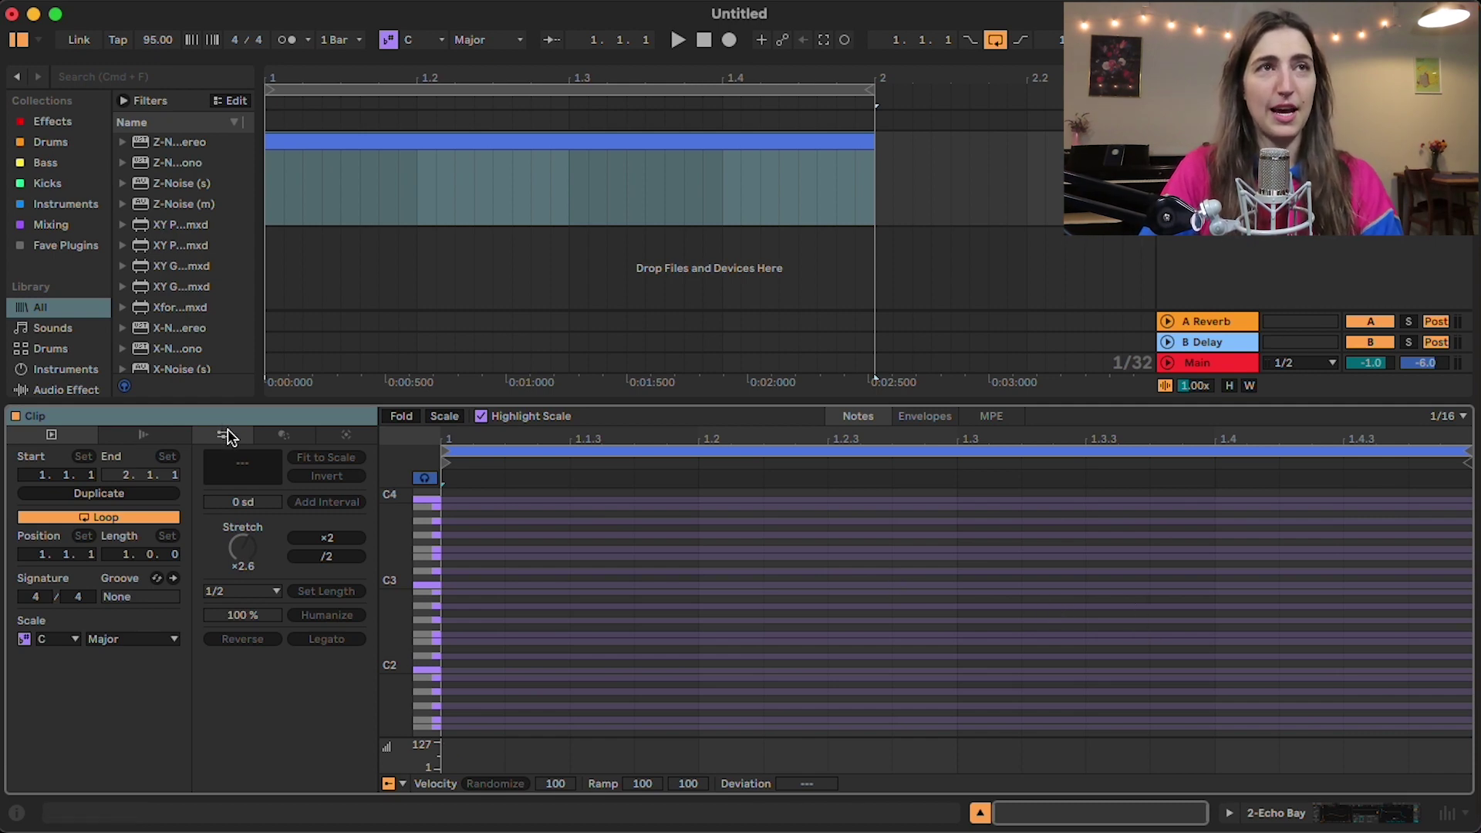
- Choose the Arpeggiate transformation for the clip: Up, 4 steps, 1/32 rate, 100% gate
left_click(284, 435)
left_click(347, 436)
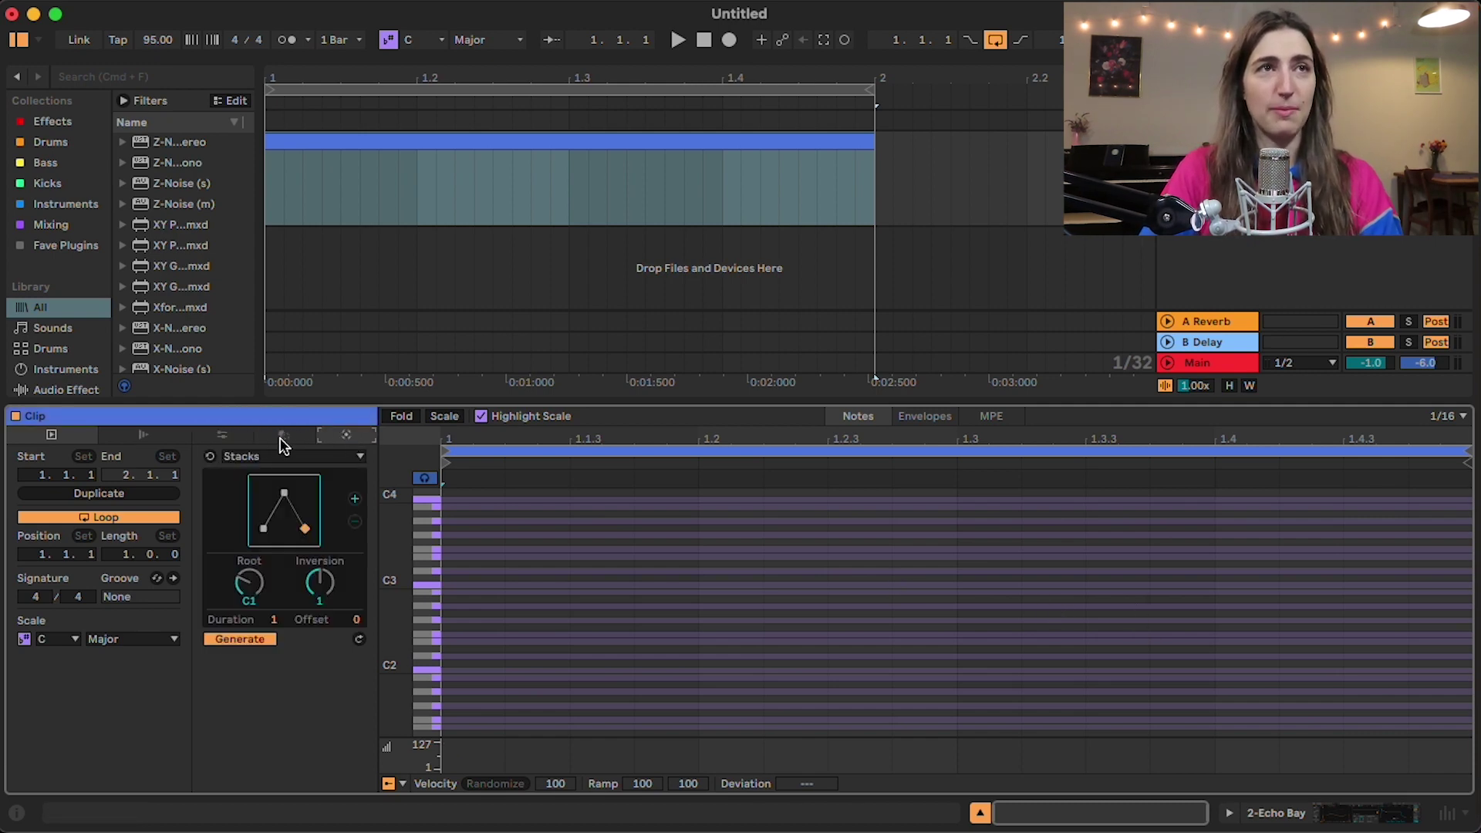
left_click(230, 436)
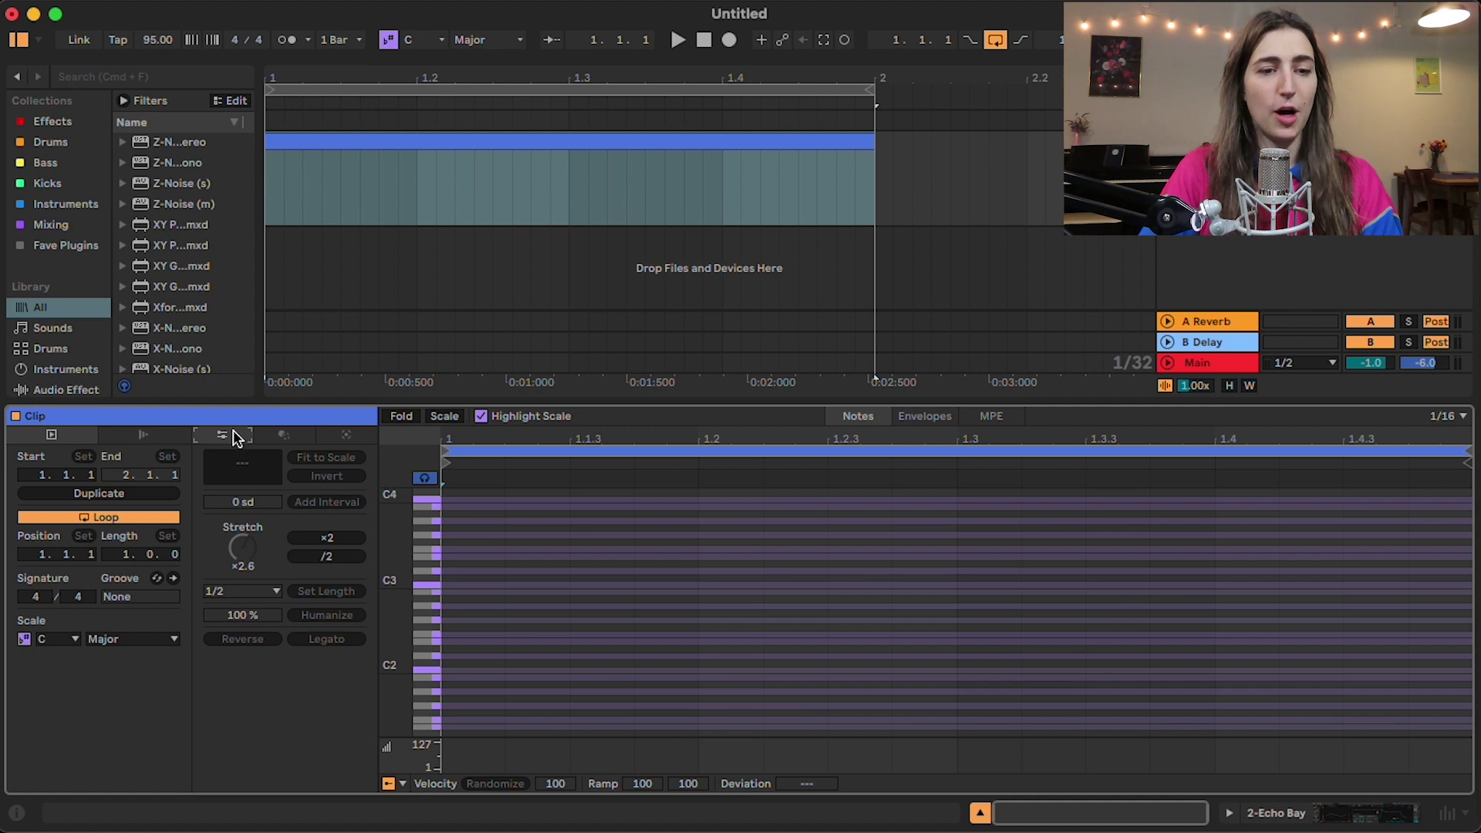
left_click(292, 434)
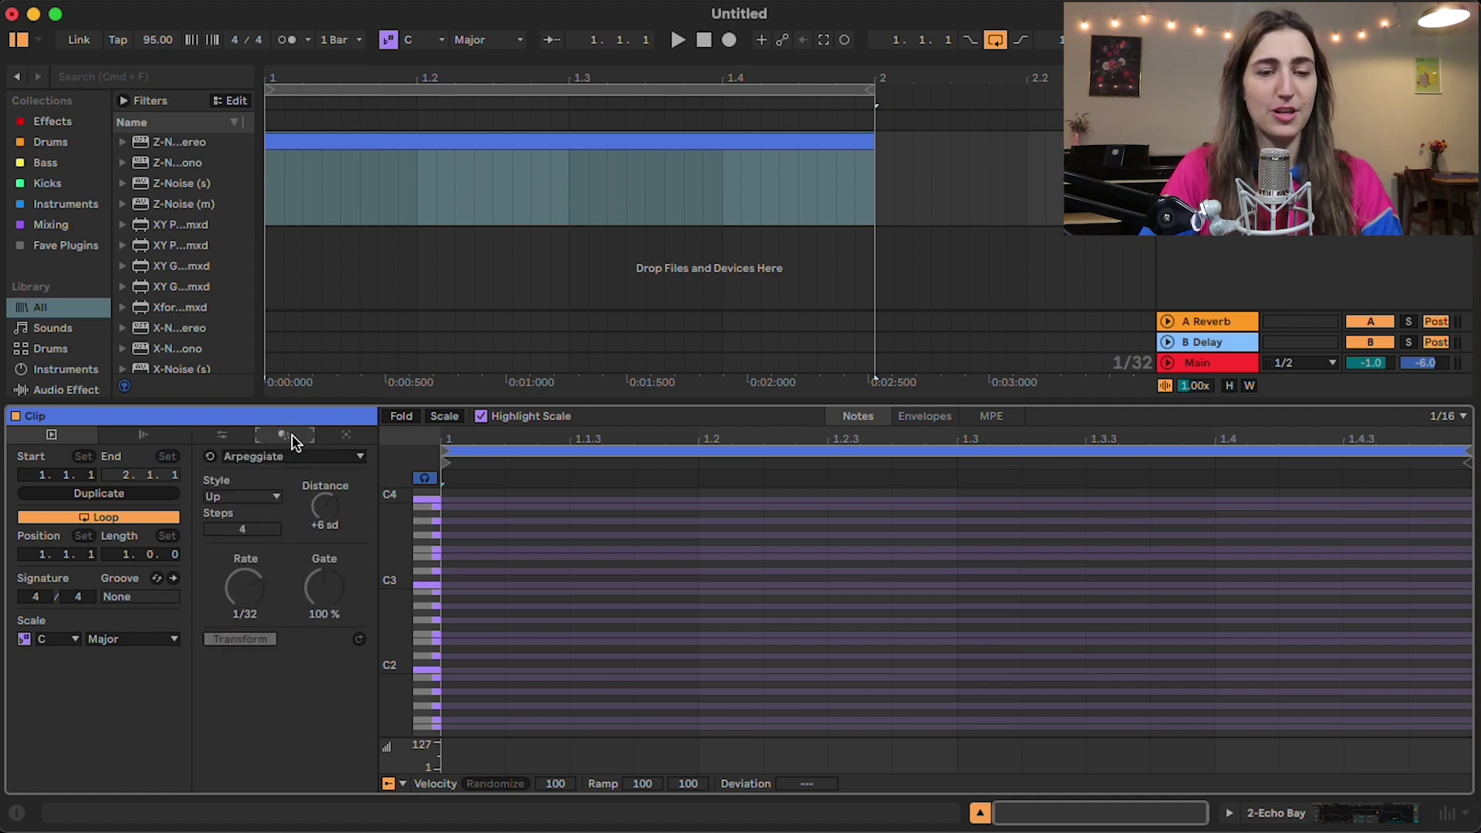
left_click(347, 436)
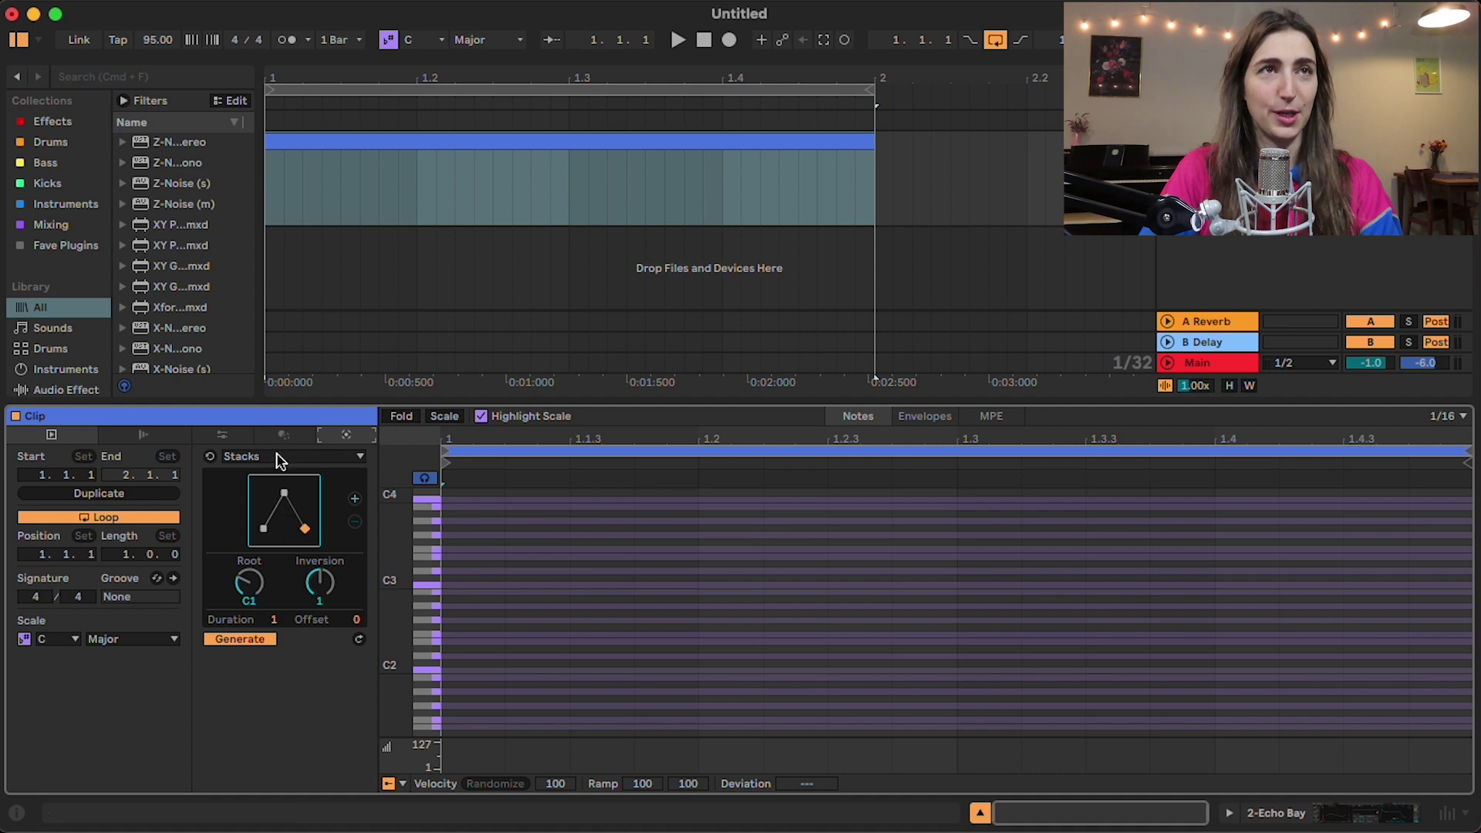
left_click(286, 436)
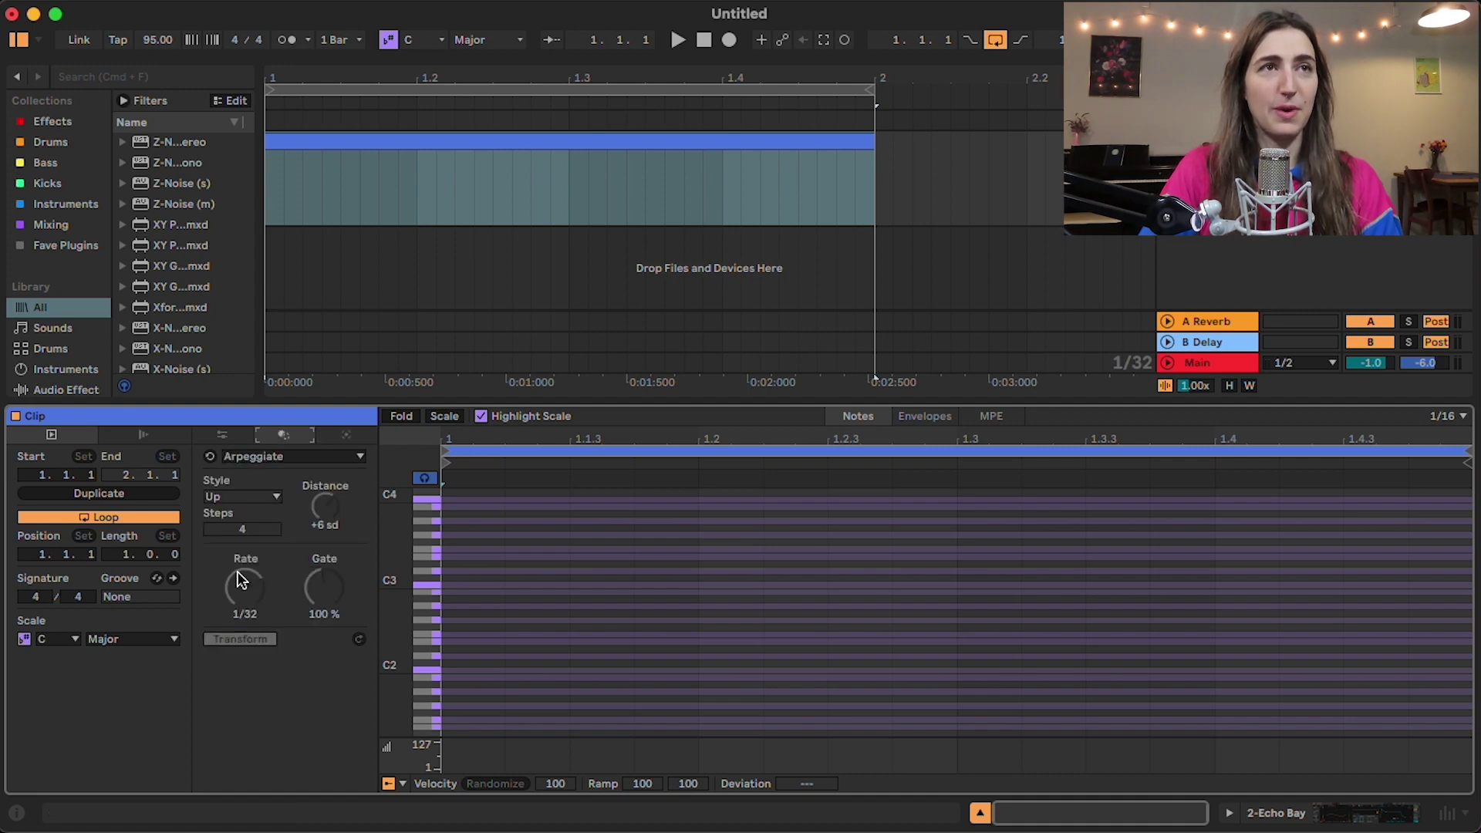
left_click(305, 459)
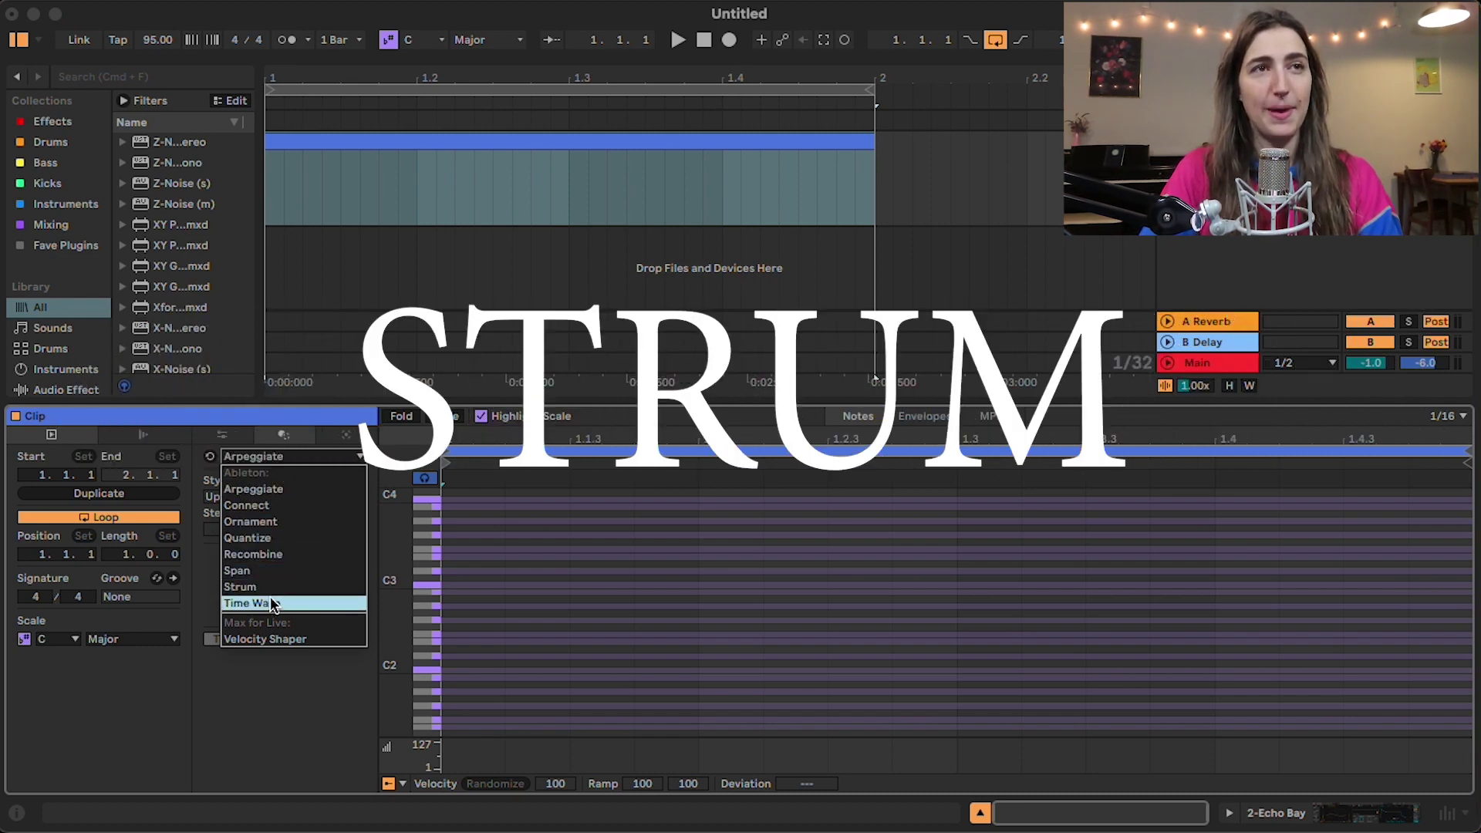
left_click(249, 491)
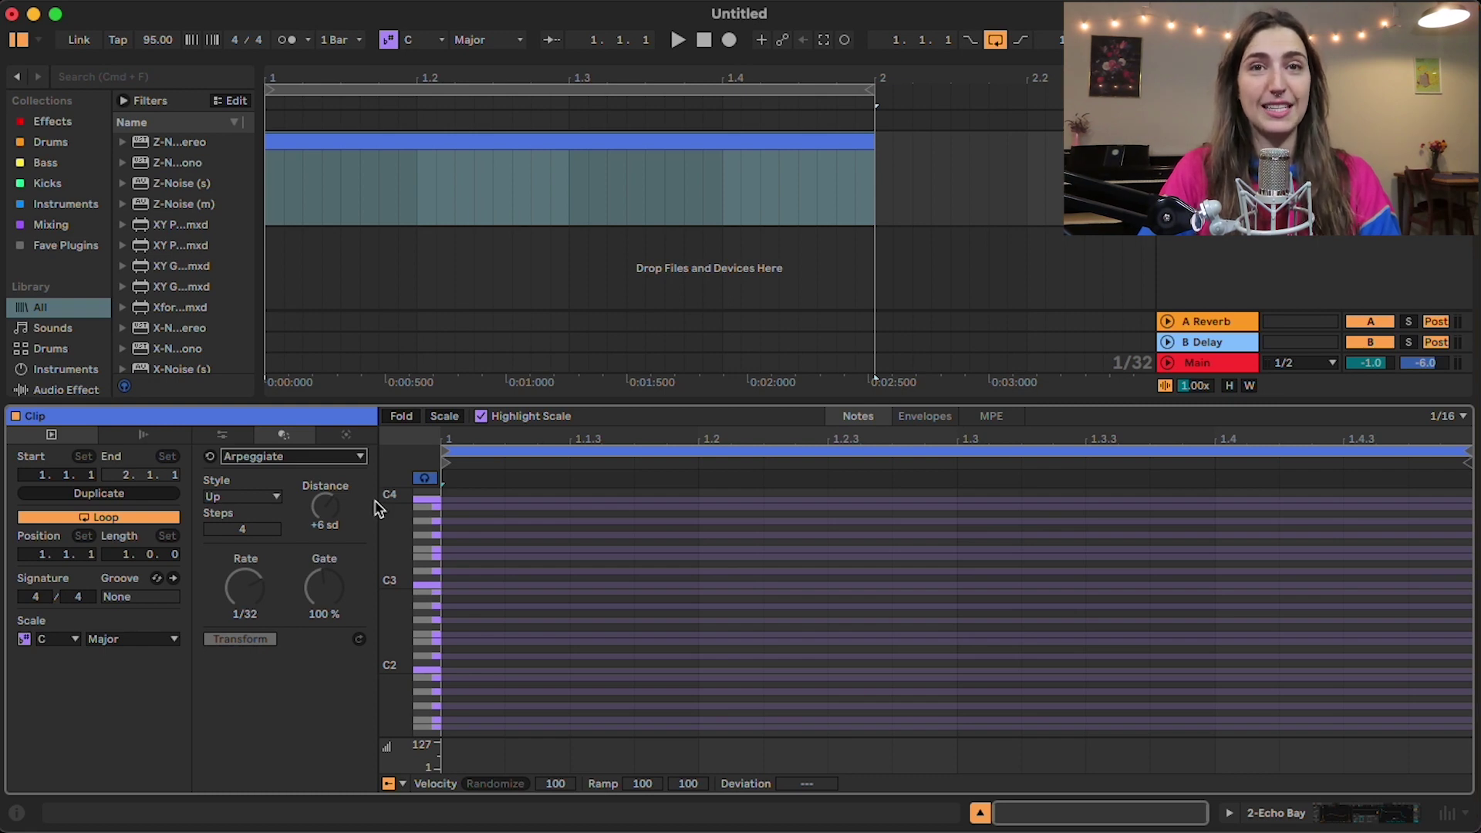
- Apply Arpeggiate to the four-bar chord clip, set to UpDown, 2 steps, +7 sd, 1/24 rate
double_click(473, 687)
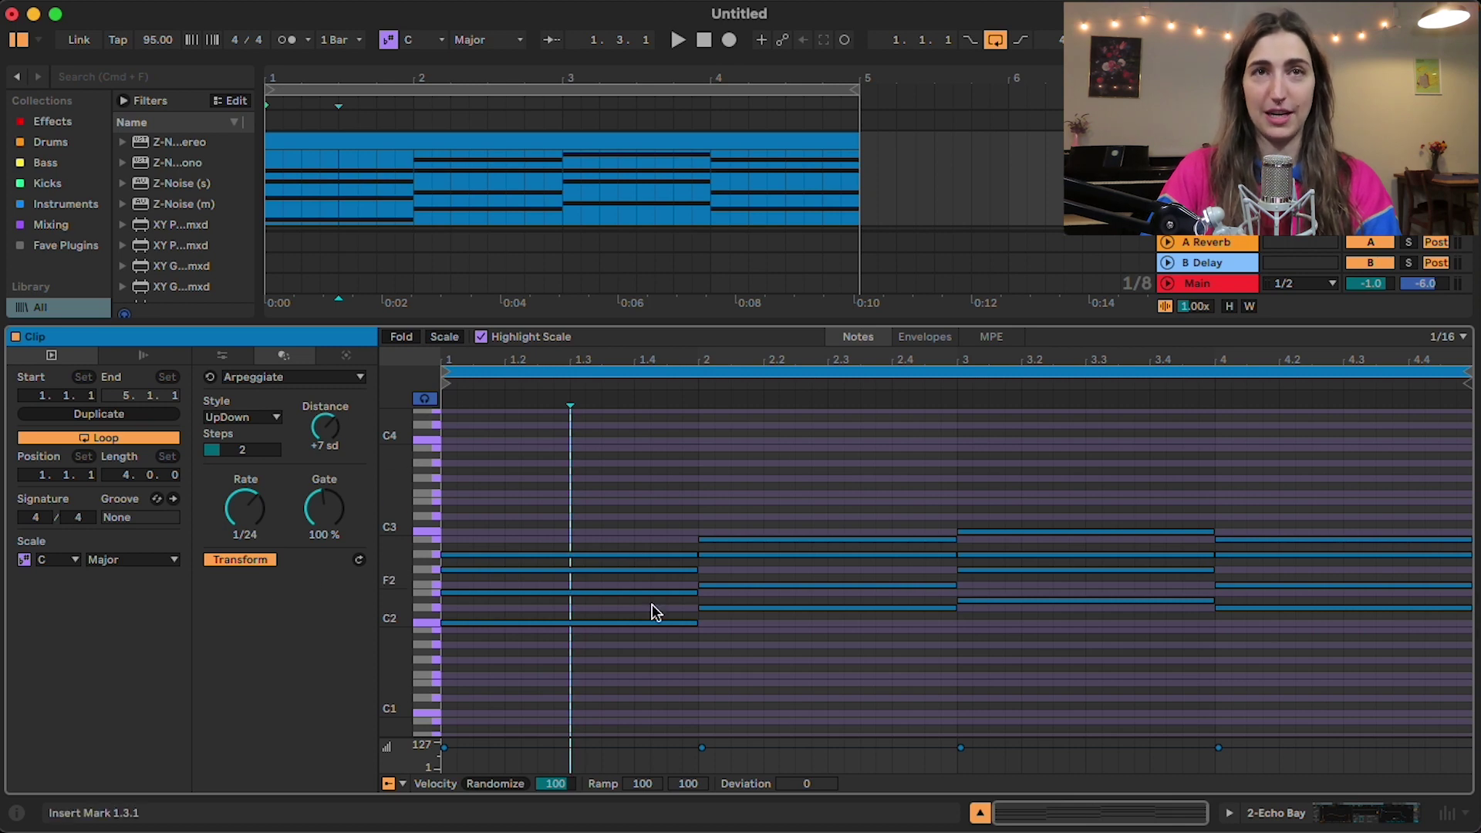
left_click(240, 418)
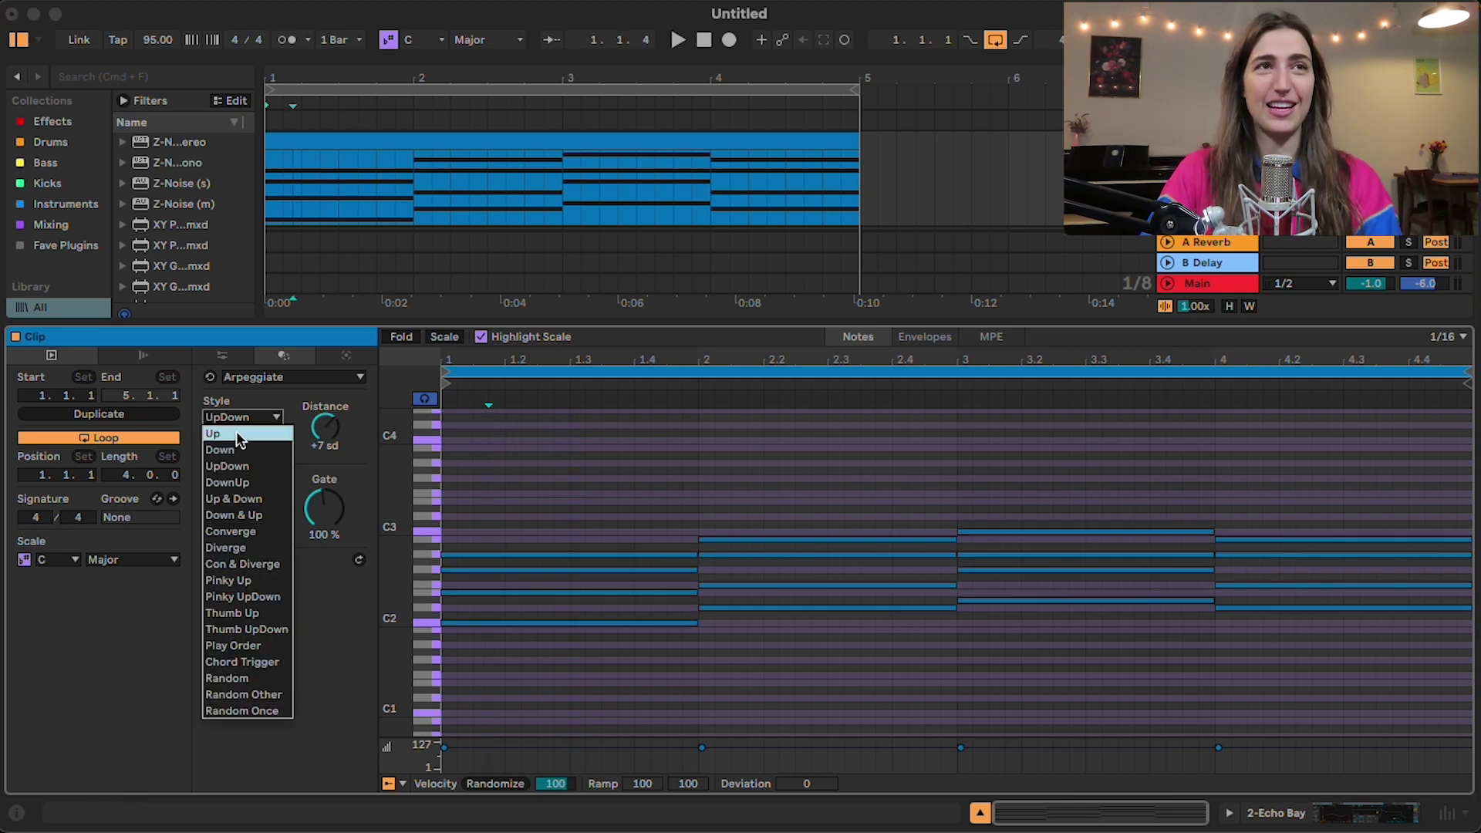
- Switch the arpeggio to Up style and audition rates 1/16 and 1/48, settling on 1/12
left_click(213, 434)
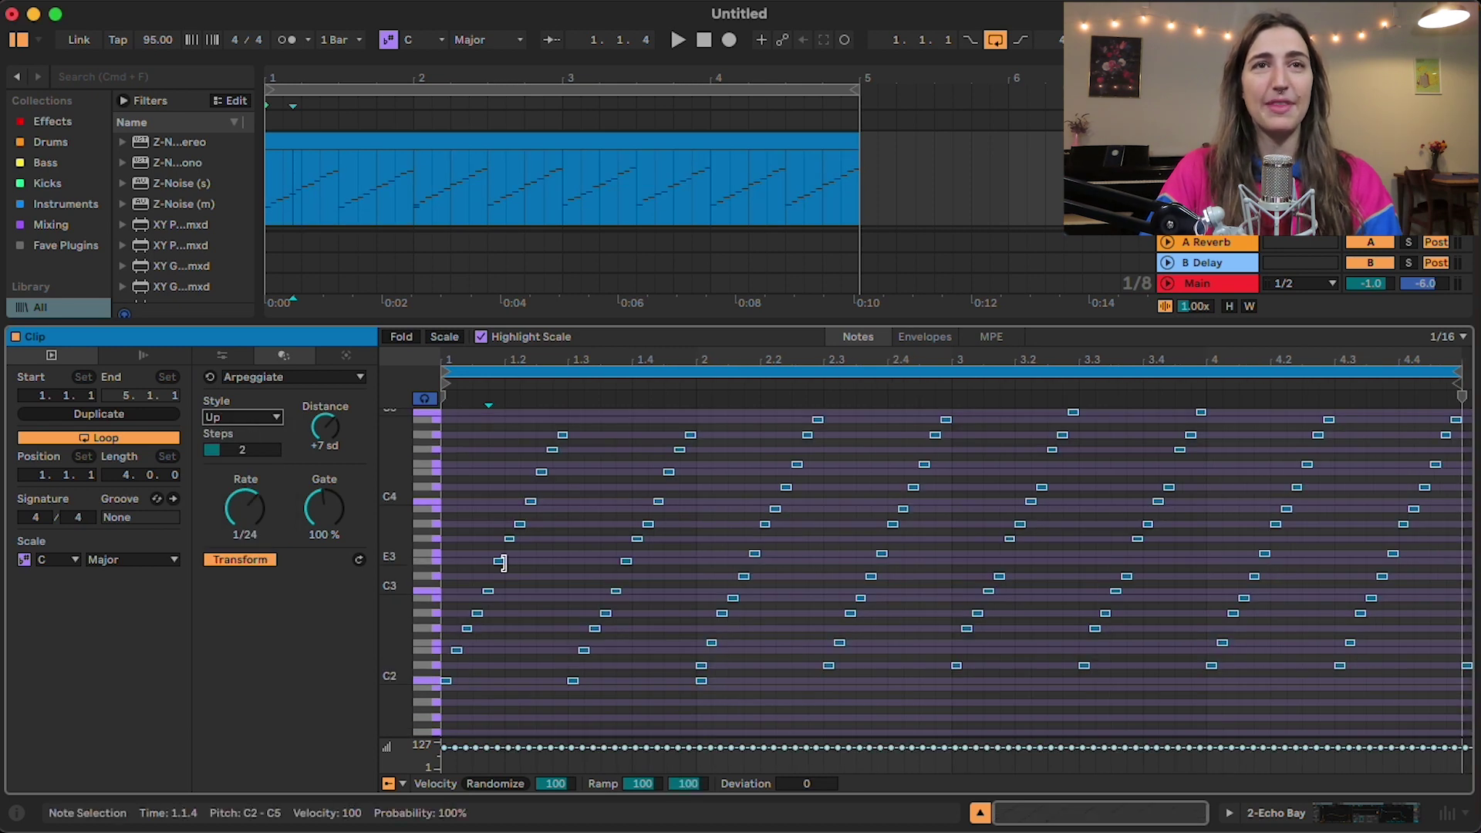
scroll(589, 548, "up", 2)
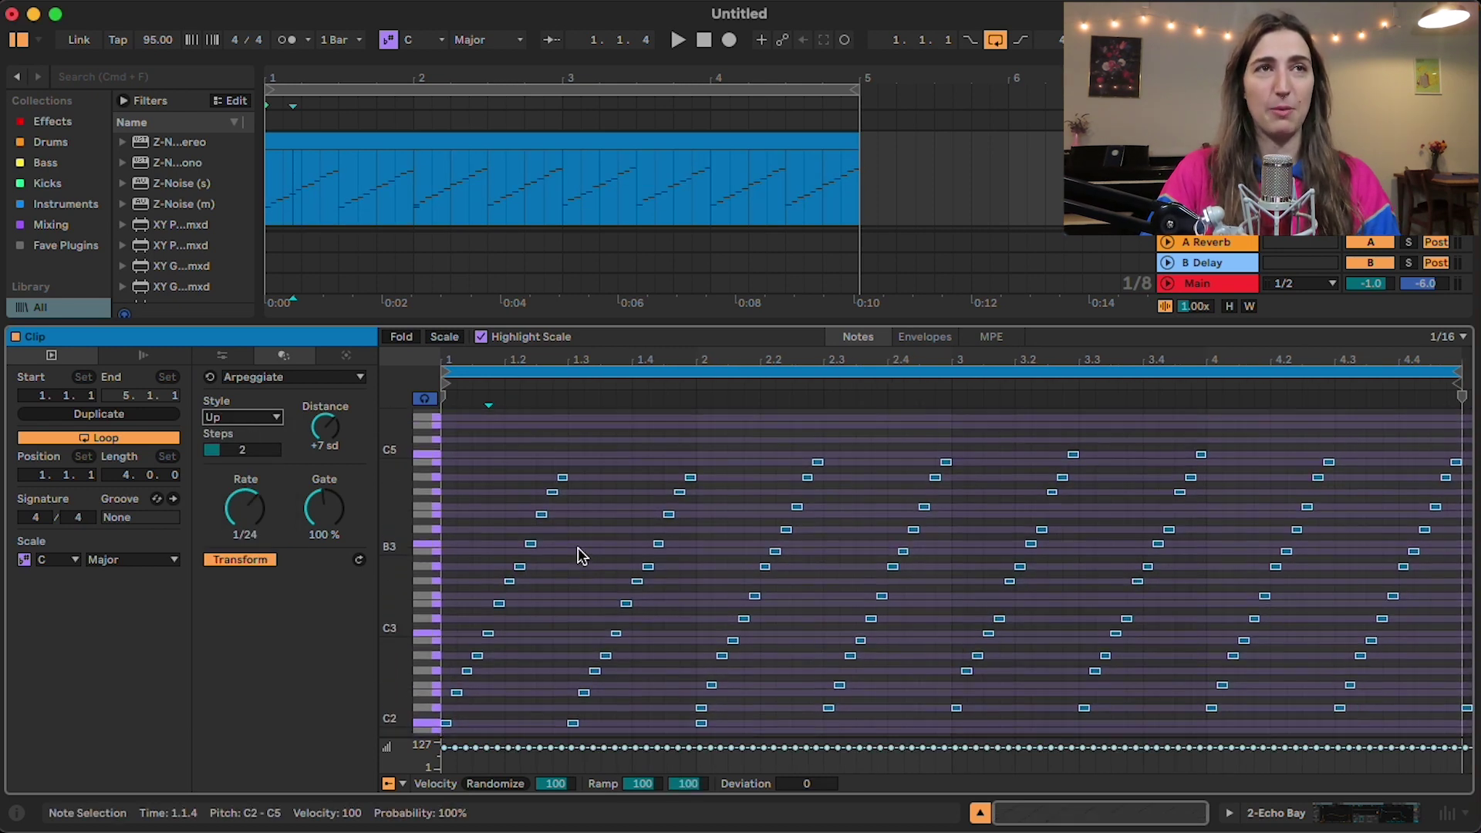
key("space")
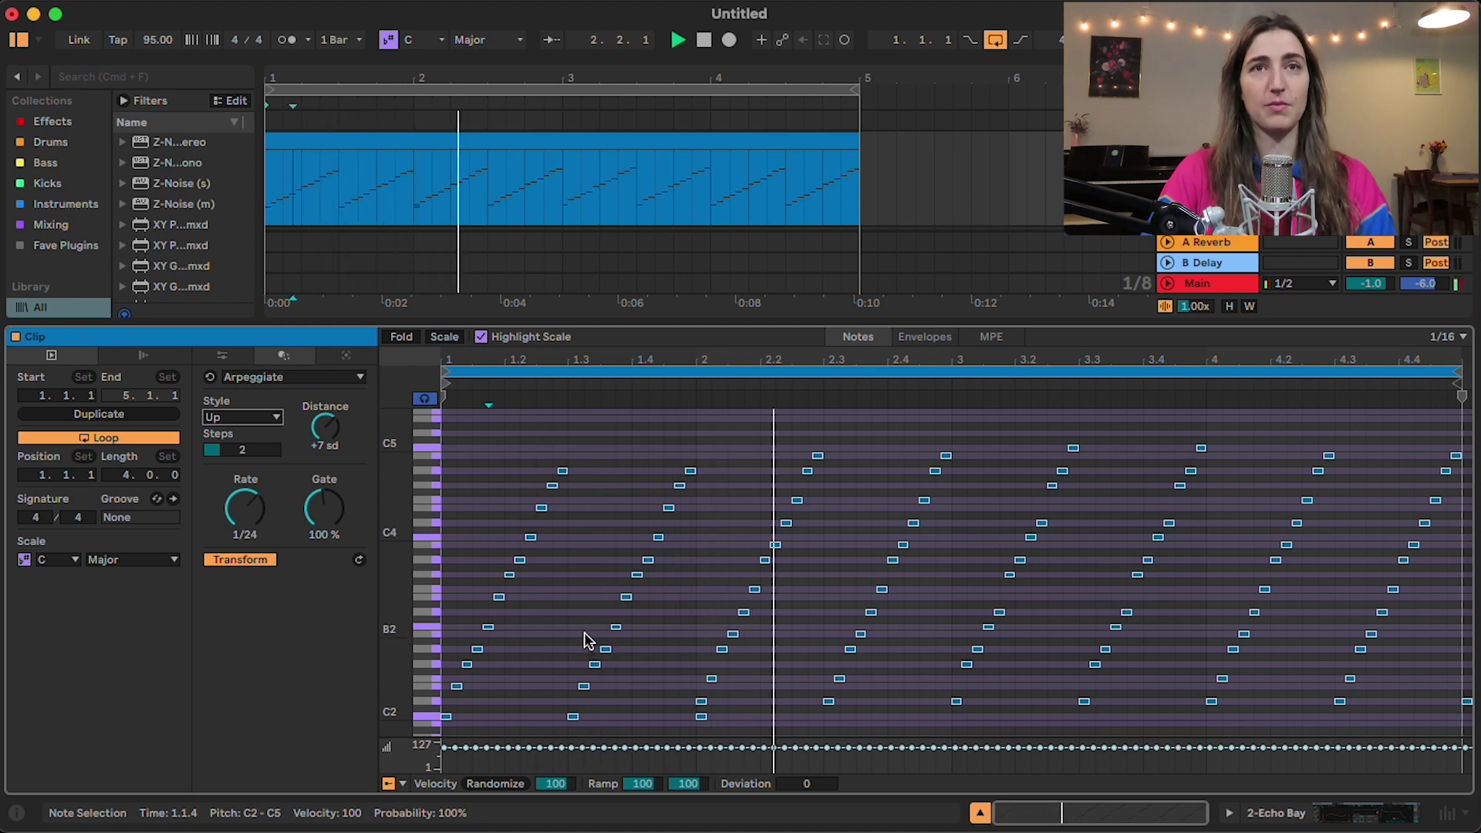
key("space")
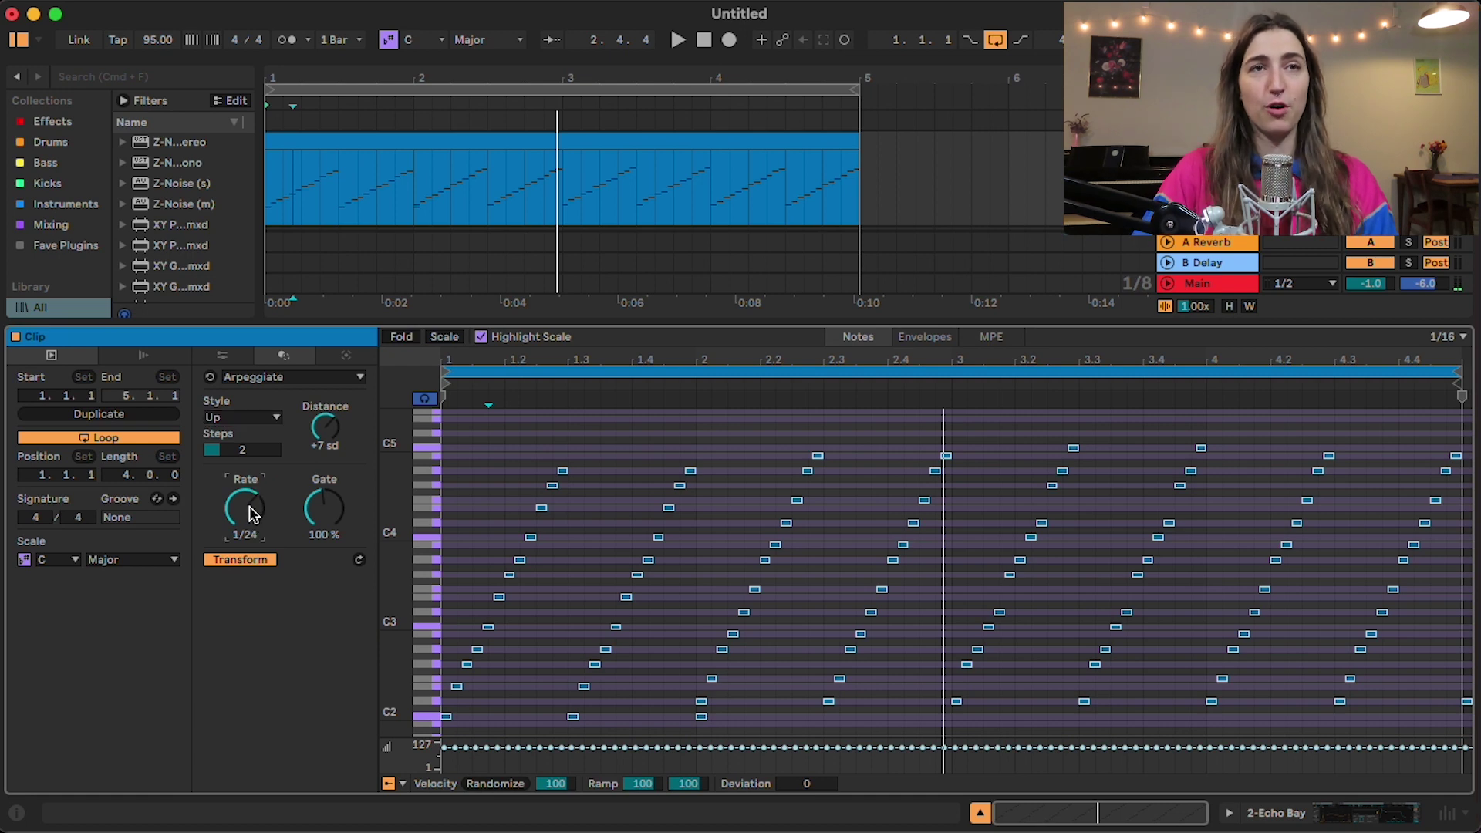
scroll(254, 515, "up", 1)
scroll(254, 515, "up", 1)
key("space")
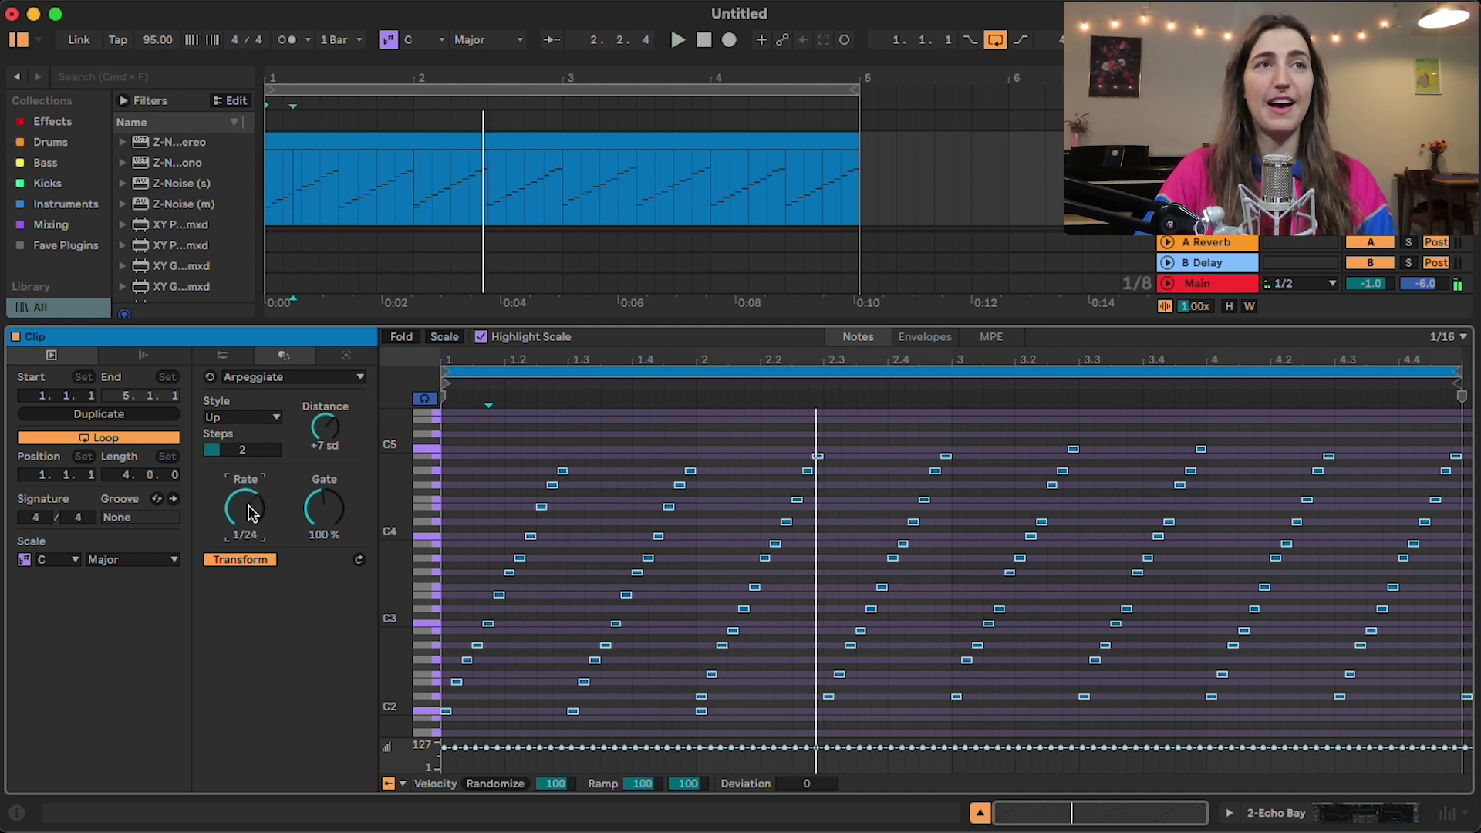
scroll(254, 515, "down", 4)
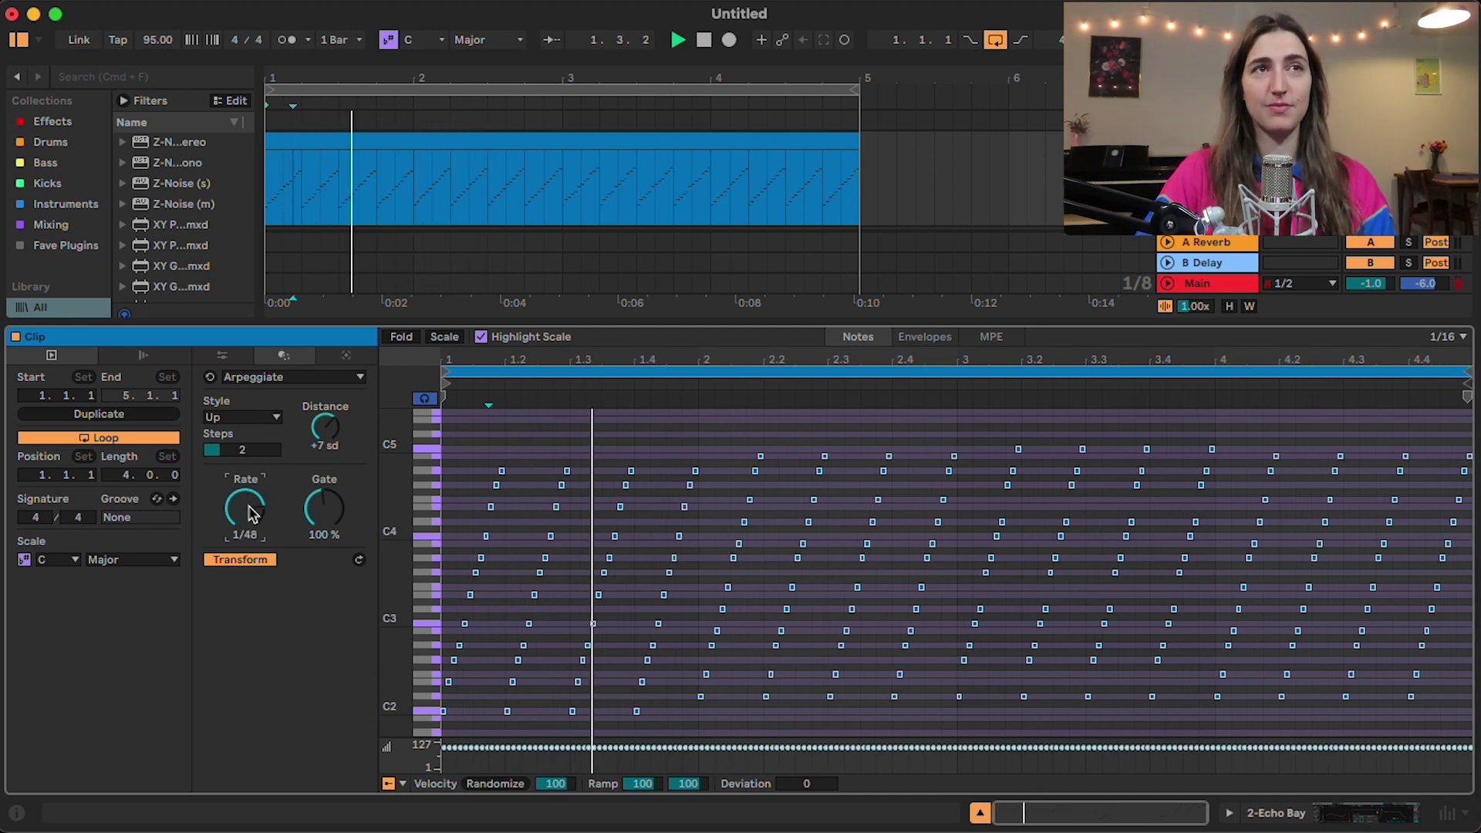
scroll(254, 514, "up", 4)
key("space")
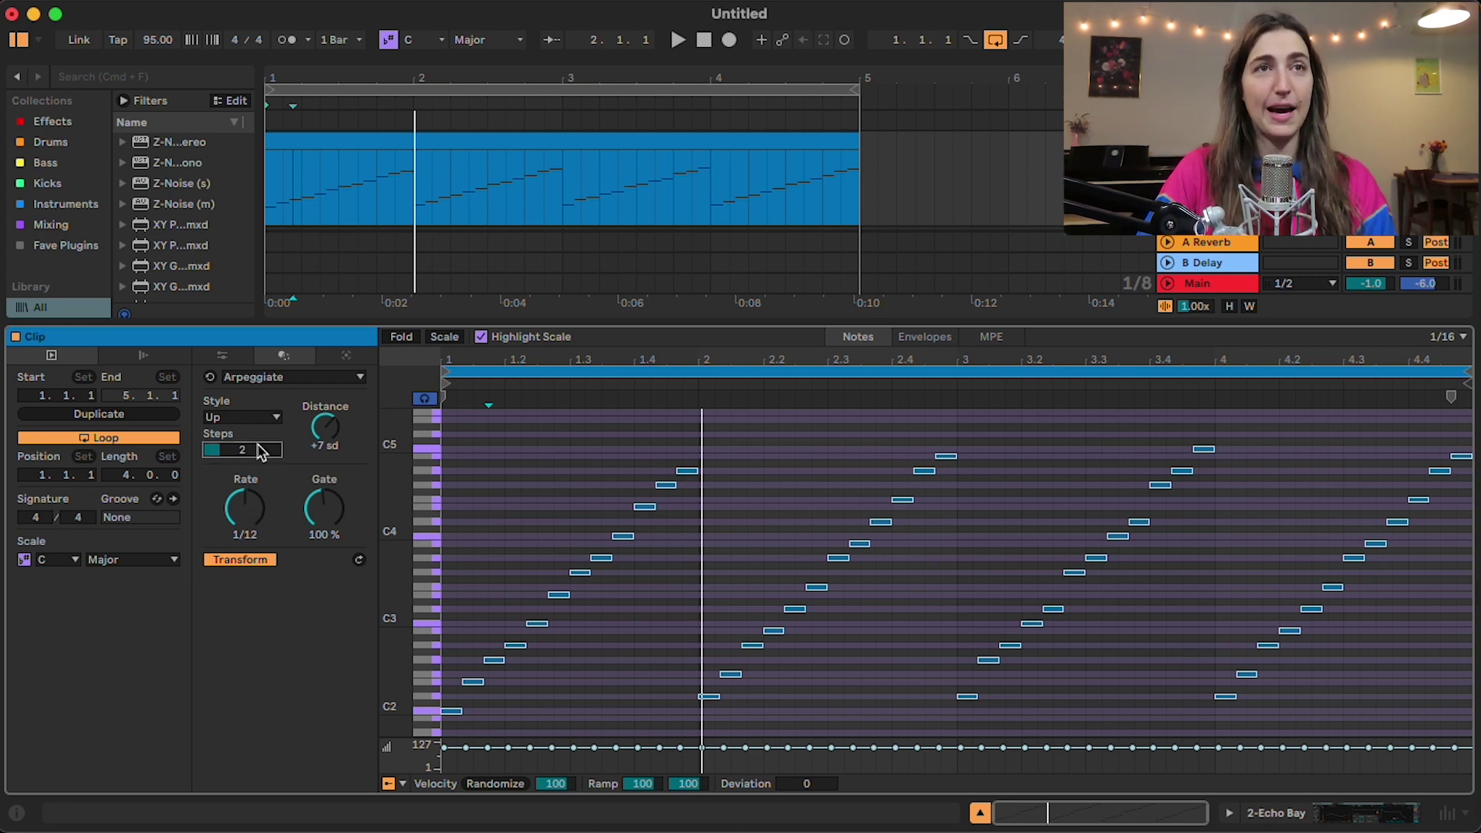
- Audition 4-step runs at a 1/24 rate, then set Steps back to 2
scroll(260, 453, "up", 1)
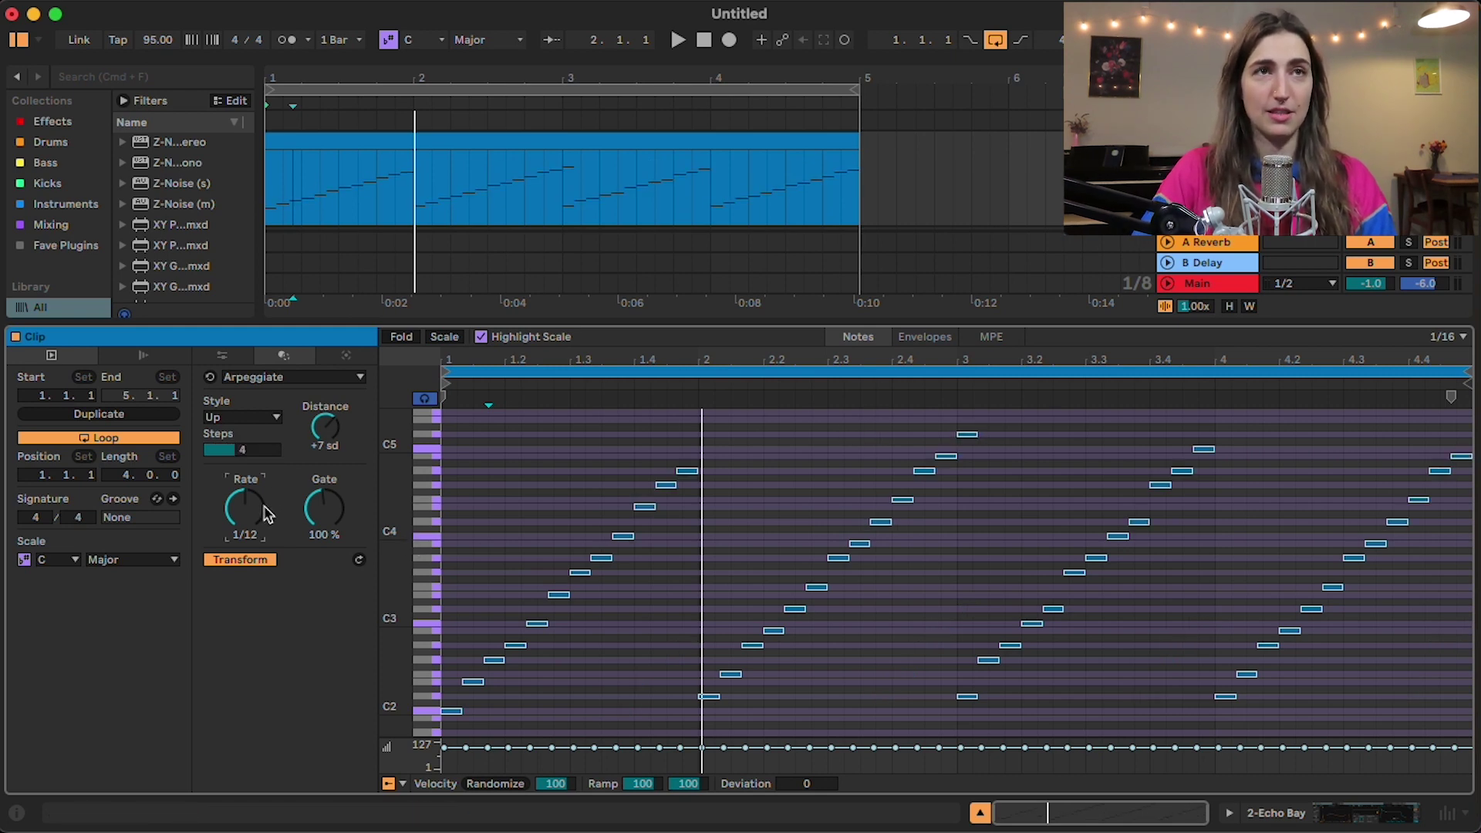
scroll(266, 513, "up", 2)
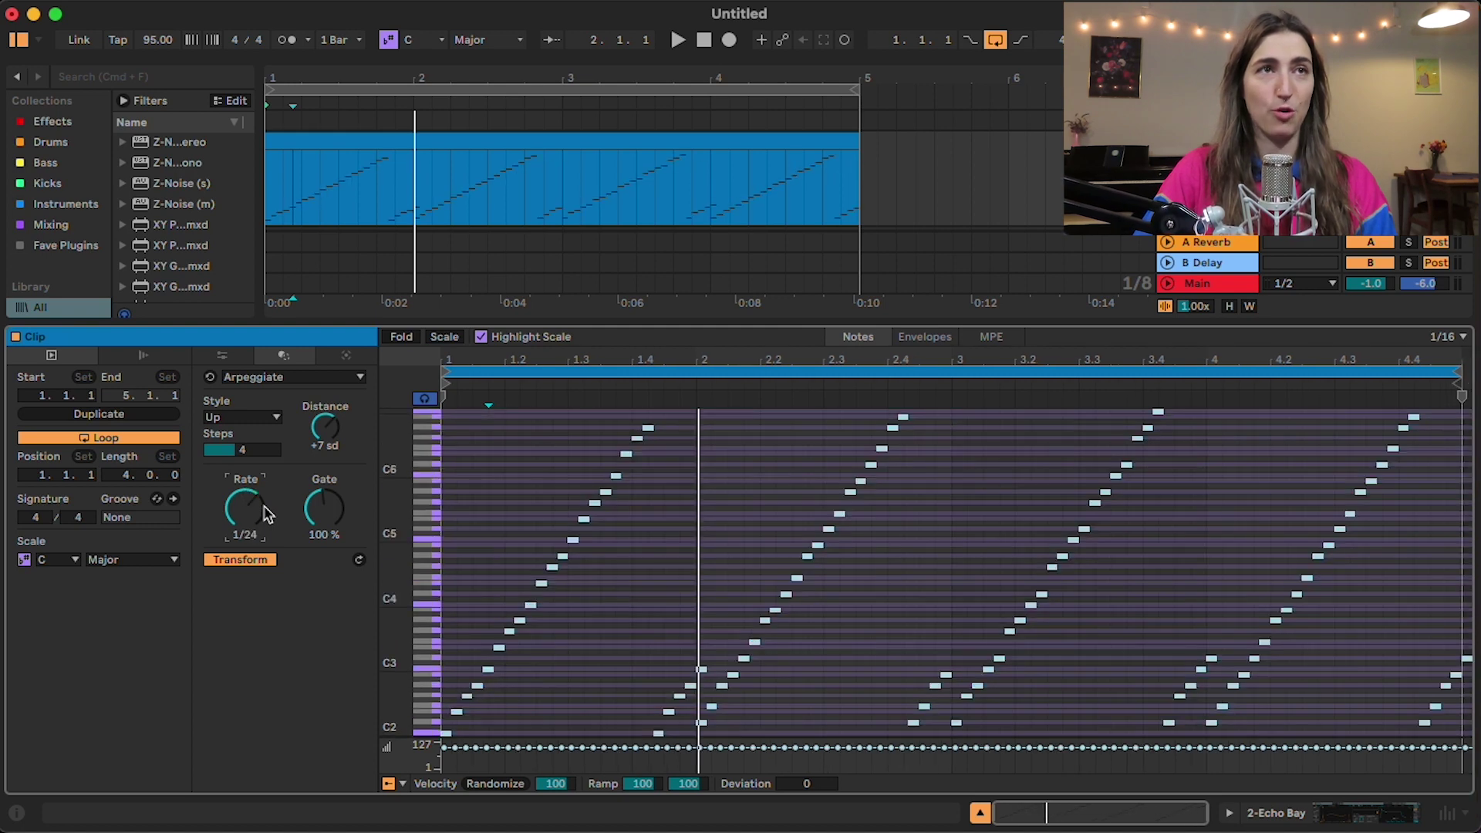
key("space")
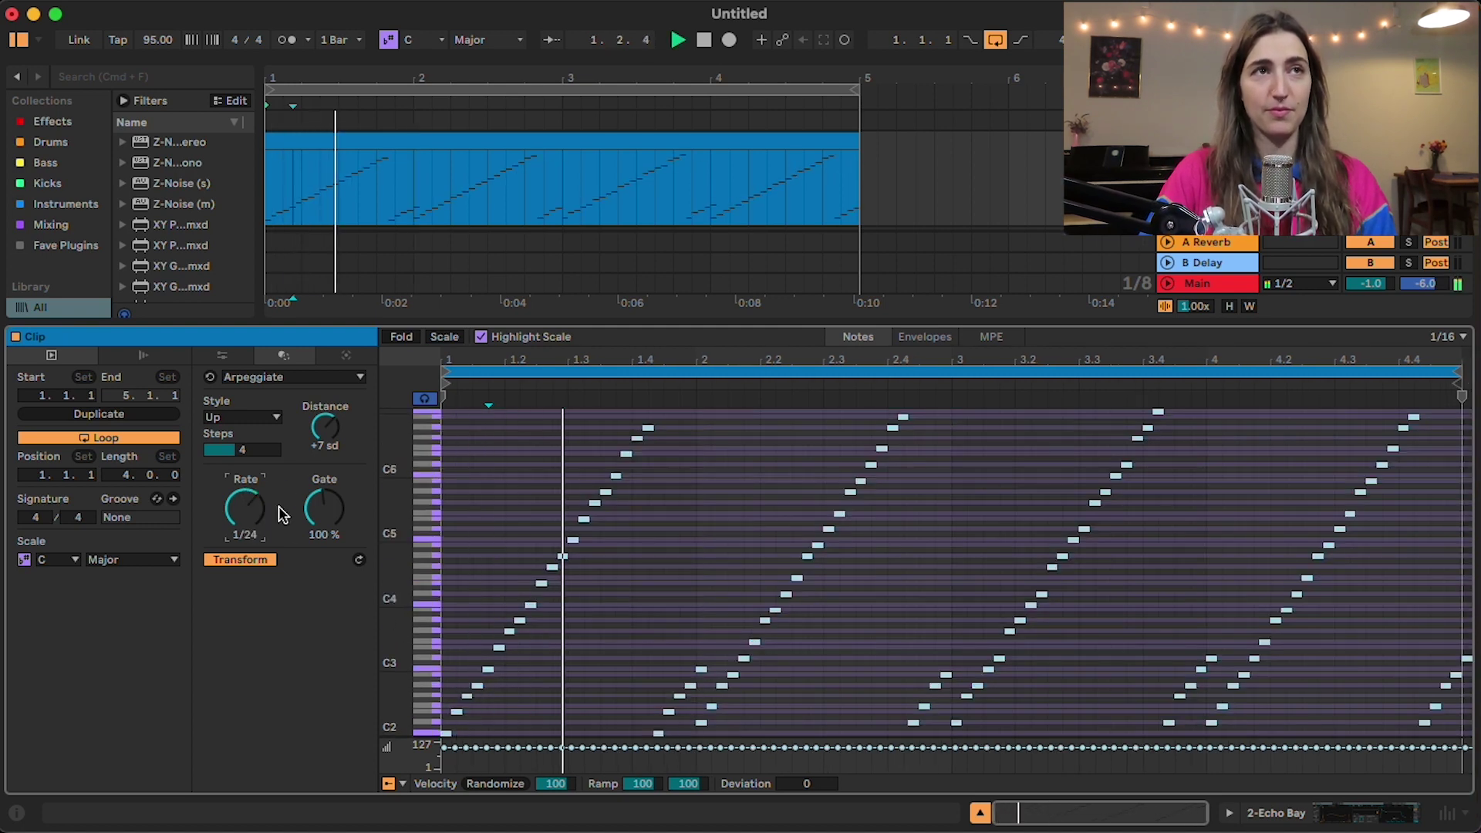
scroll(244, 452, "down", 2)
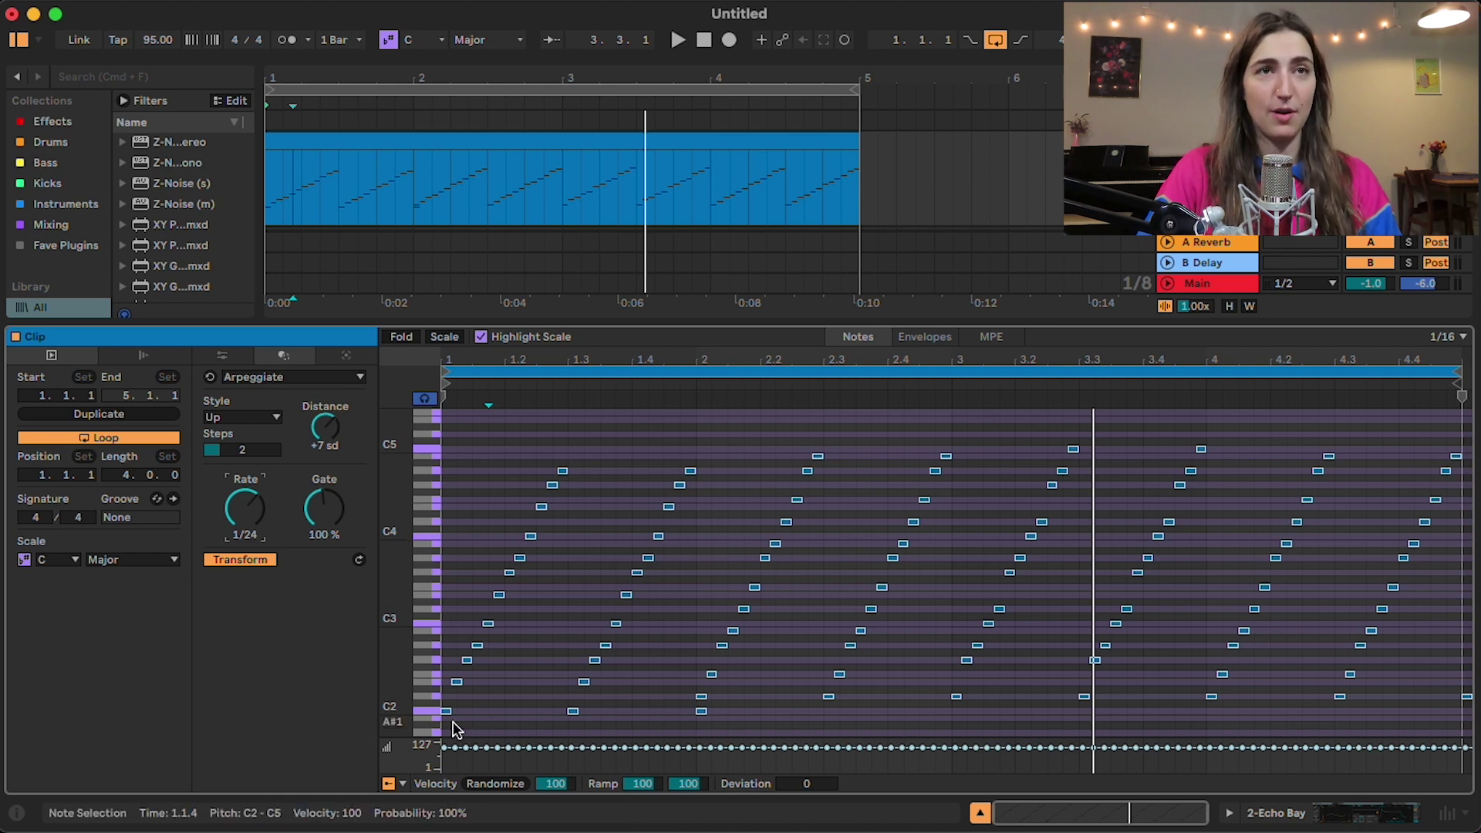
left_click_drag(454, 726, 493, 629)
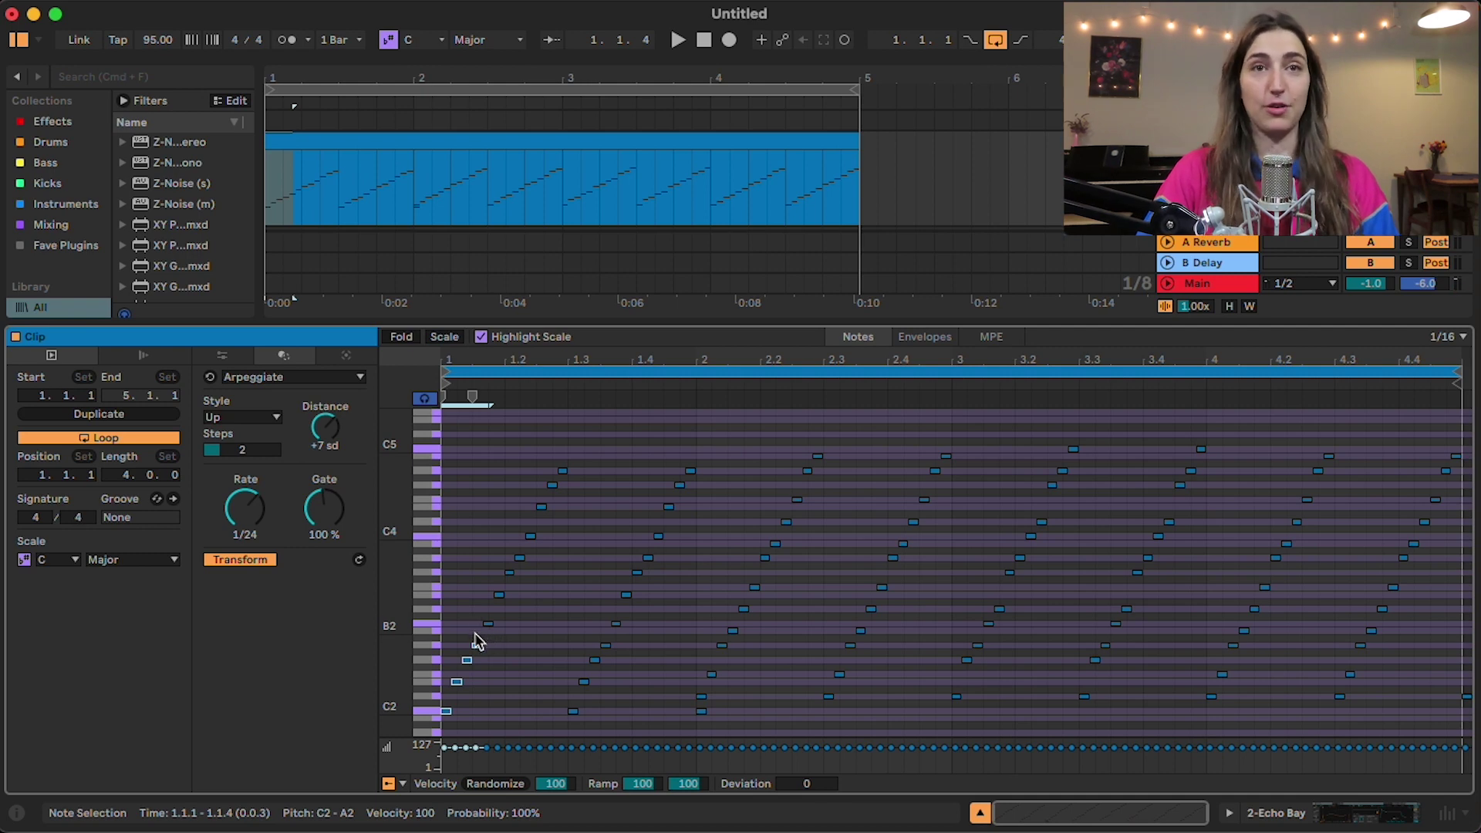
- Push the Arpeggiate gate above 100% and audition the longer, overlapping notes
left_click_drag(471, 634, 559, 543)
left_click_drag(324, 510, 324, 470)
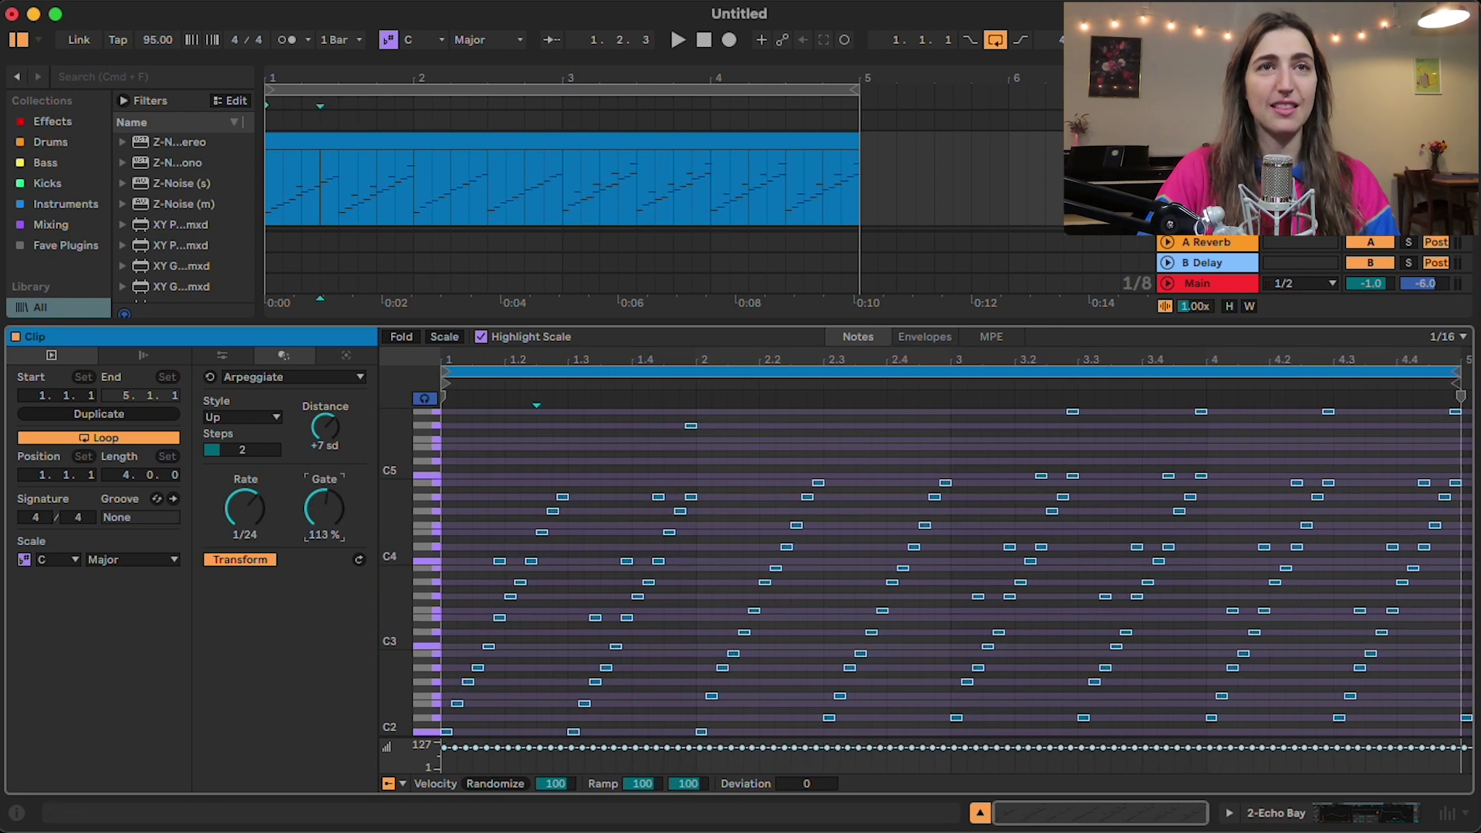
key("space")
left_click_drag(330, 522, 330, 544)
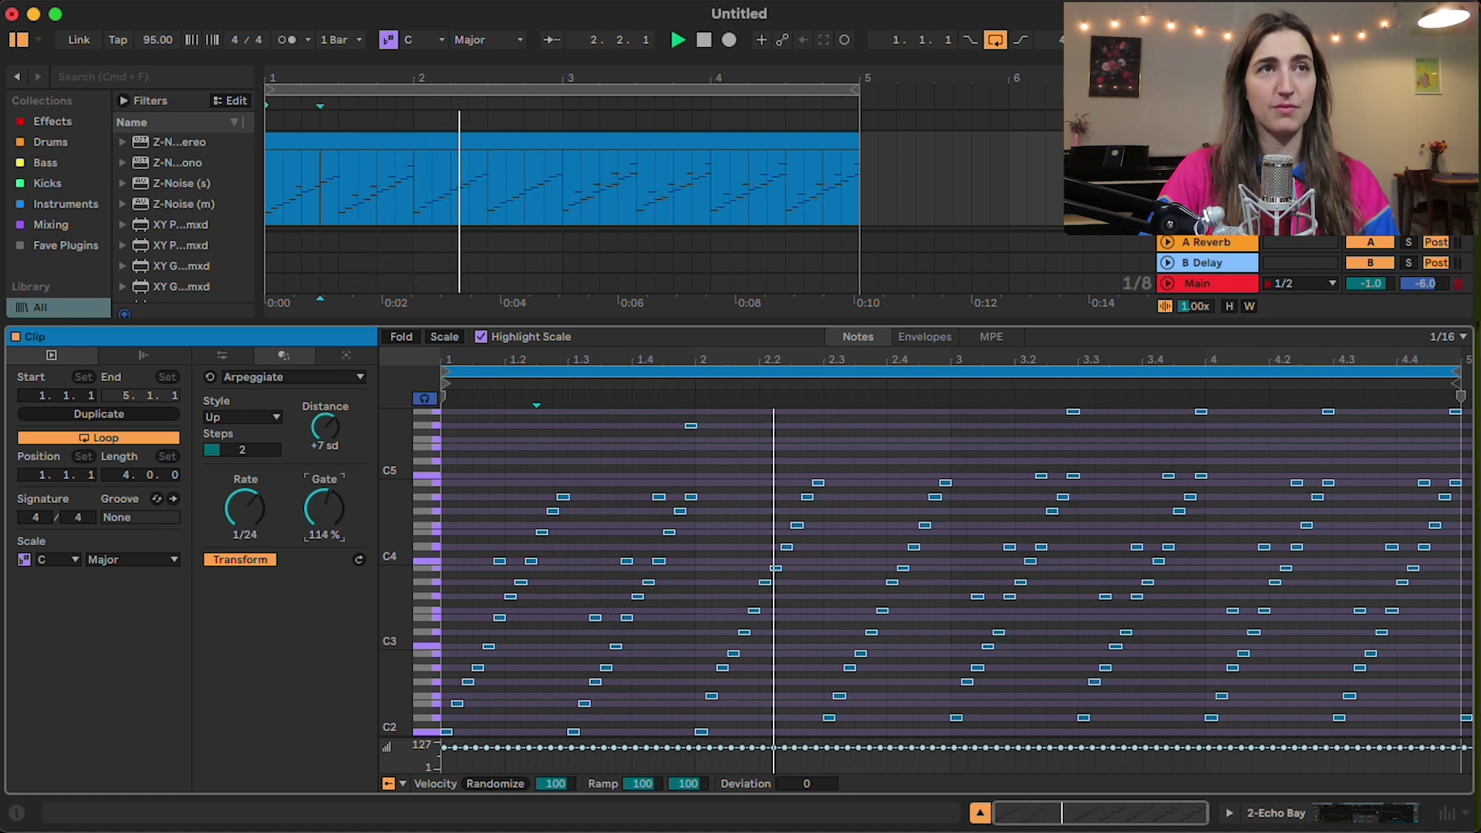
left_click(269, 378)
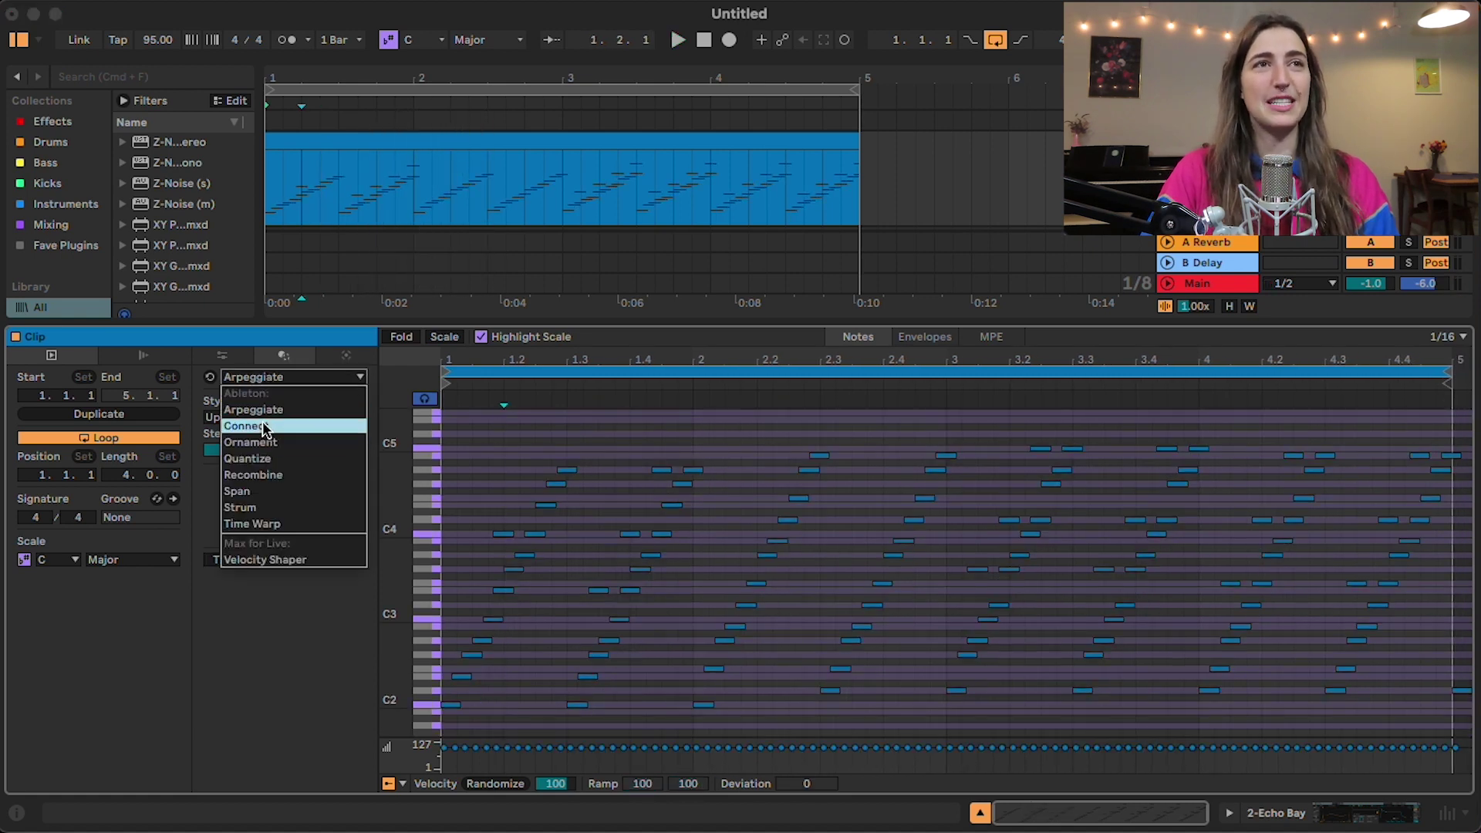
- Undo the arpeggio to restore the block chords and switch the transformation to Connect
left_click(517, 450)
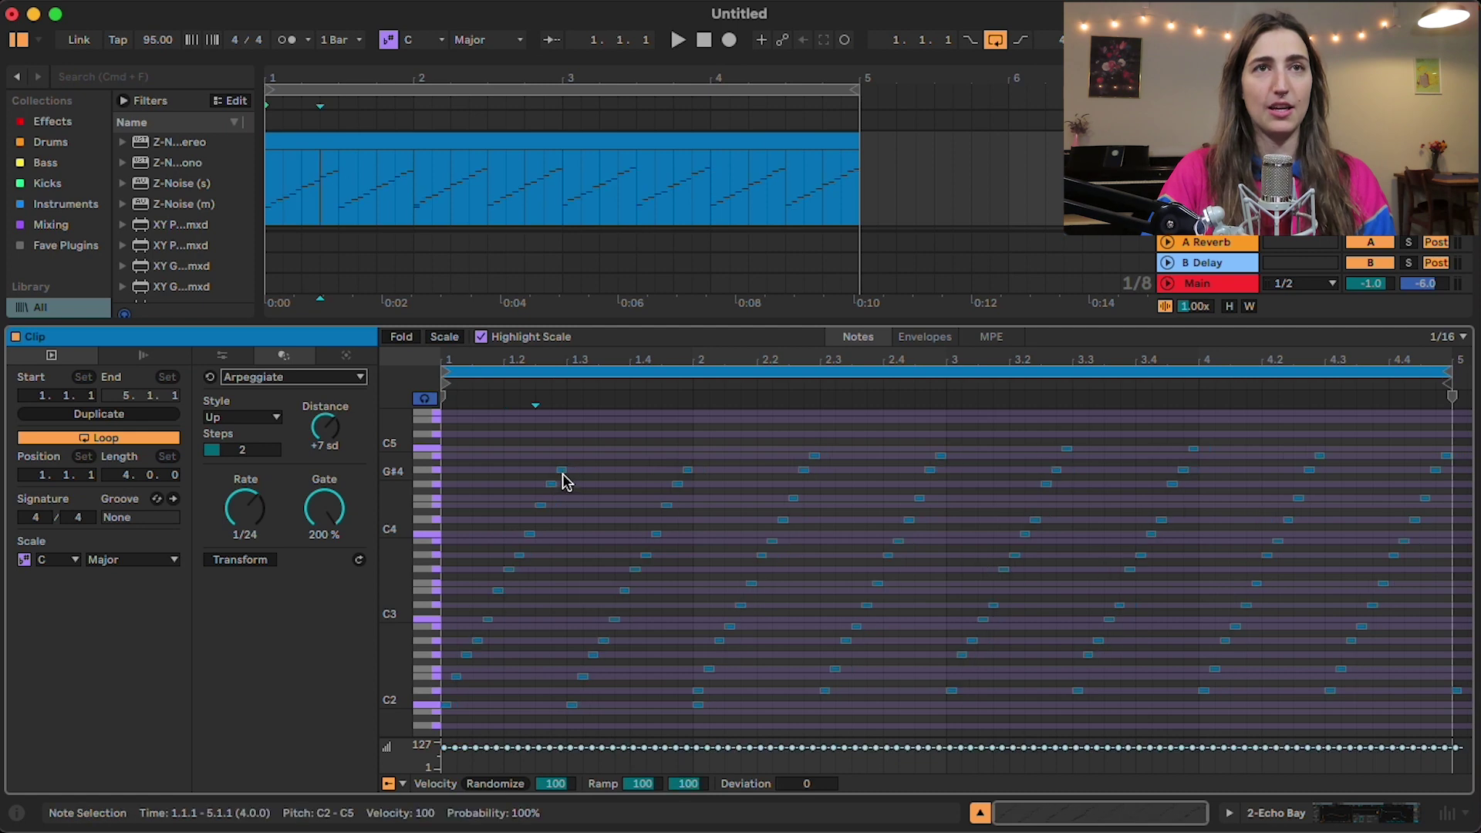
key("super+z")
left_click(615, 540)
left_click_drag(417, 563, 548, 562)
left_click(264, 381)
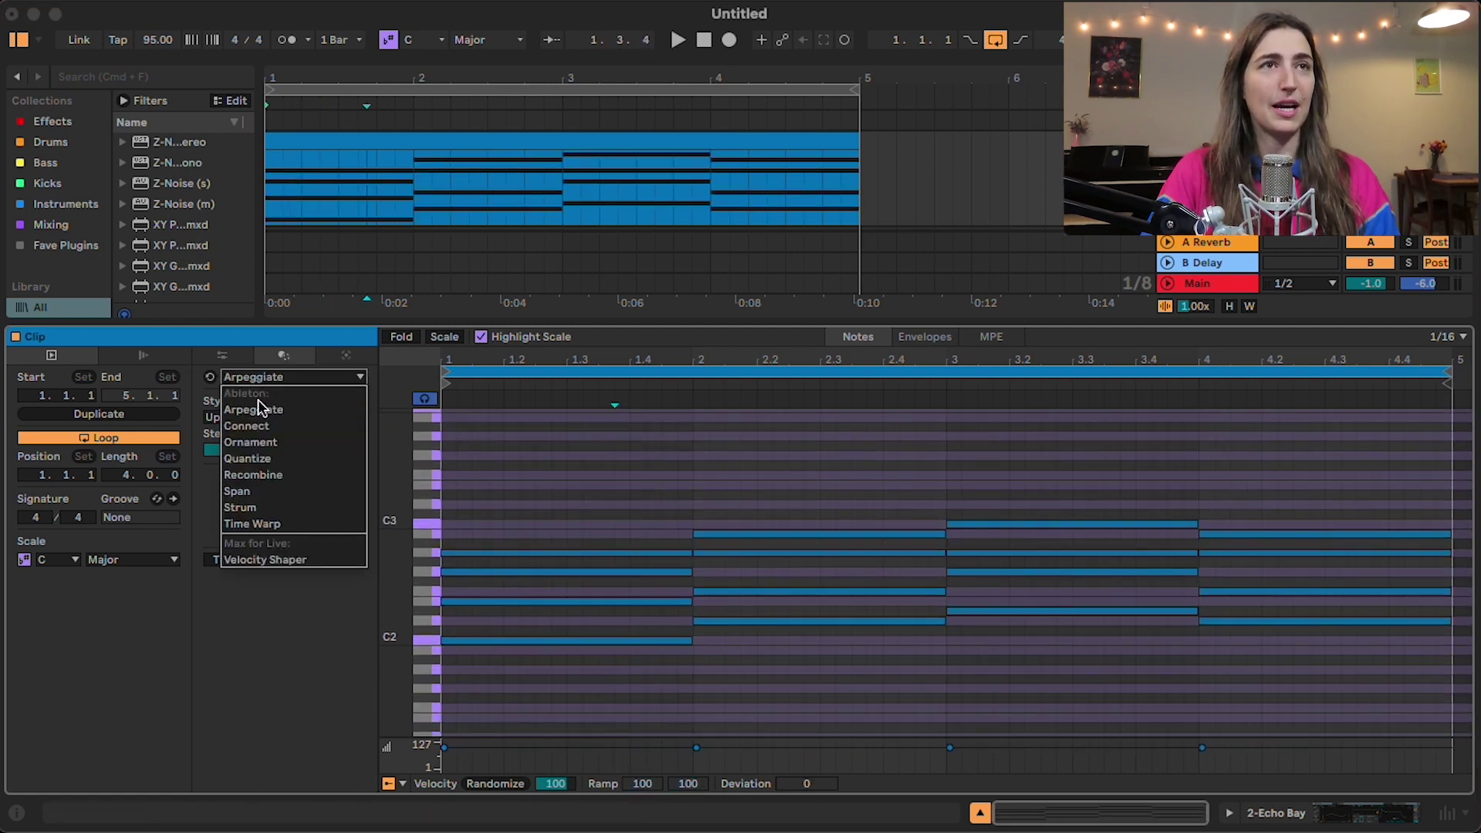
left_click(265, 424)
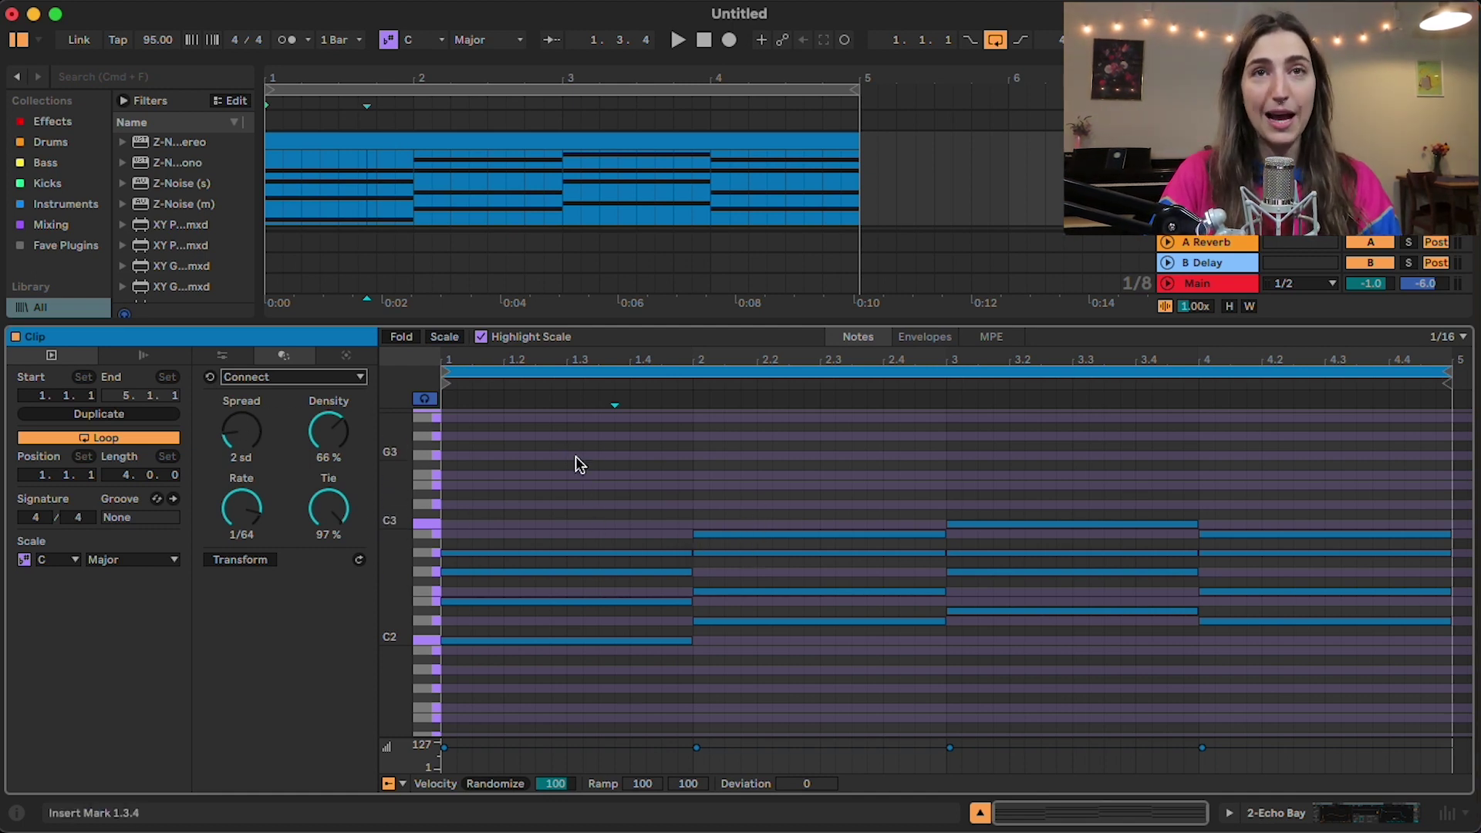
- Shorten all the chord notes from a full bar to three beats
key("space")
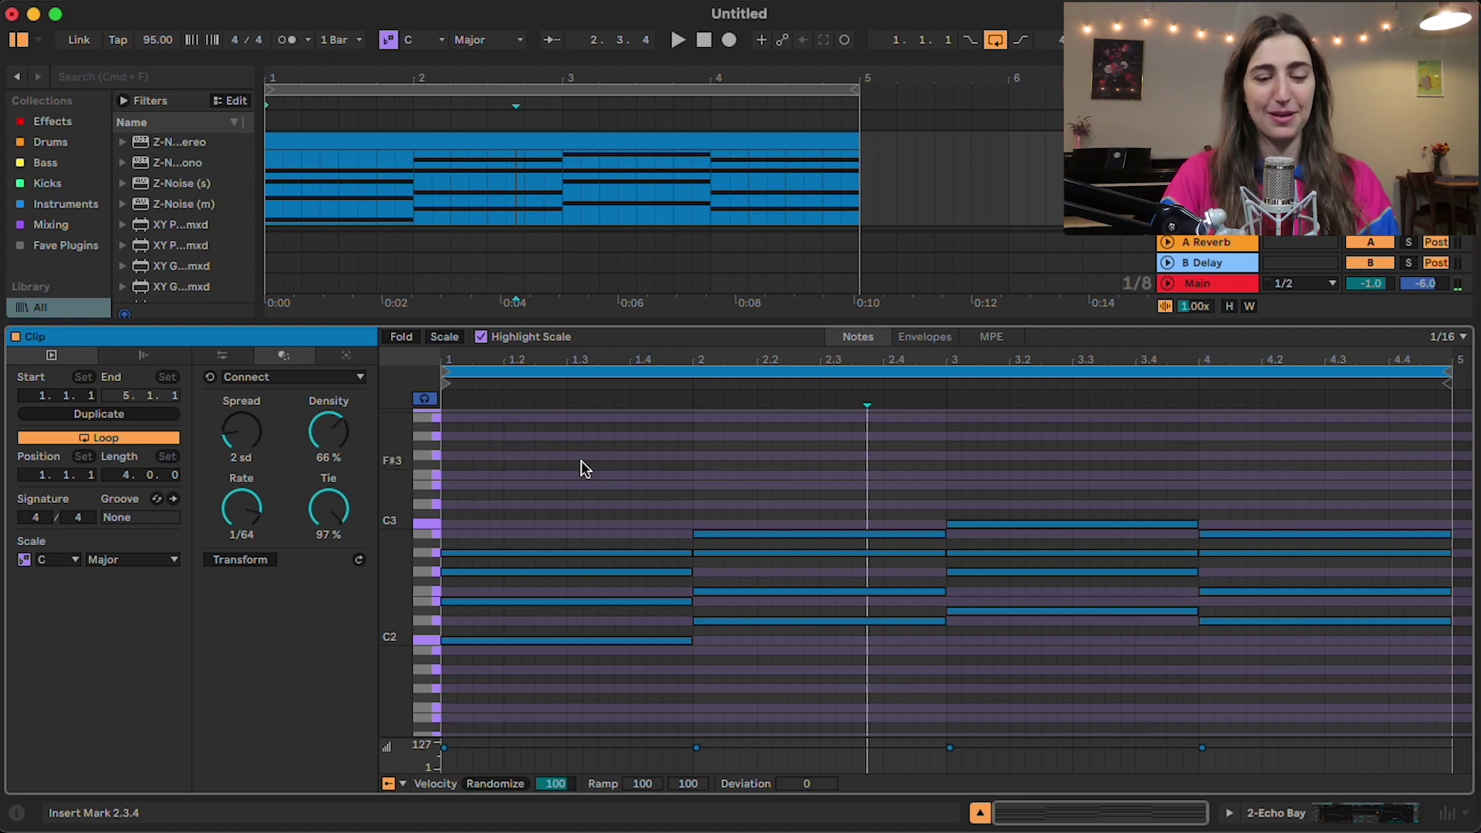
key("super+a")
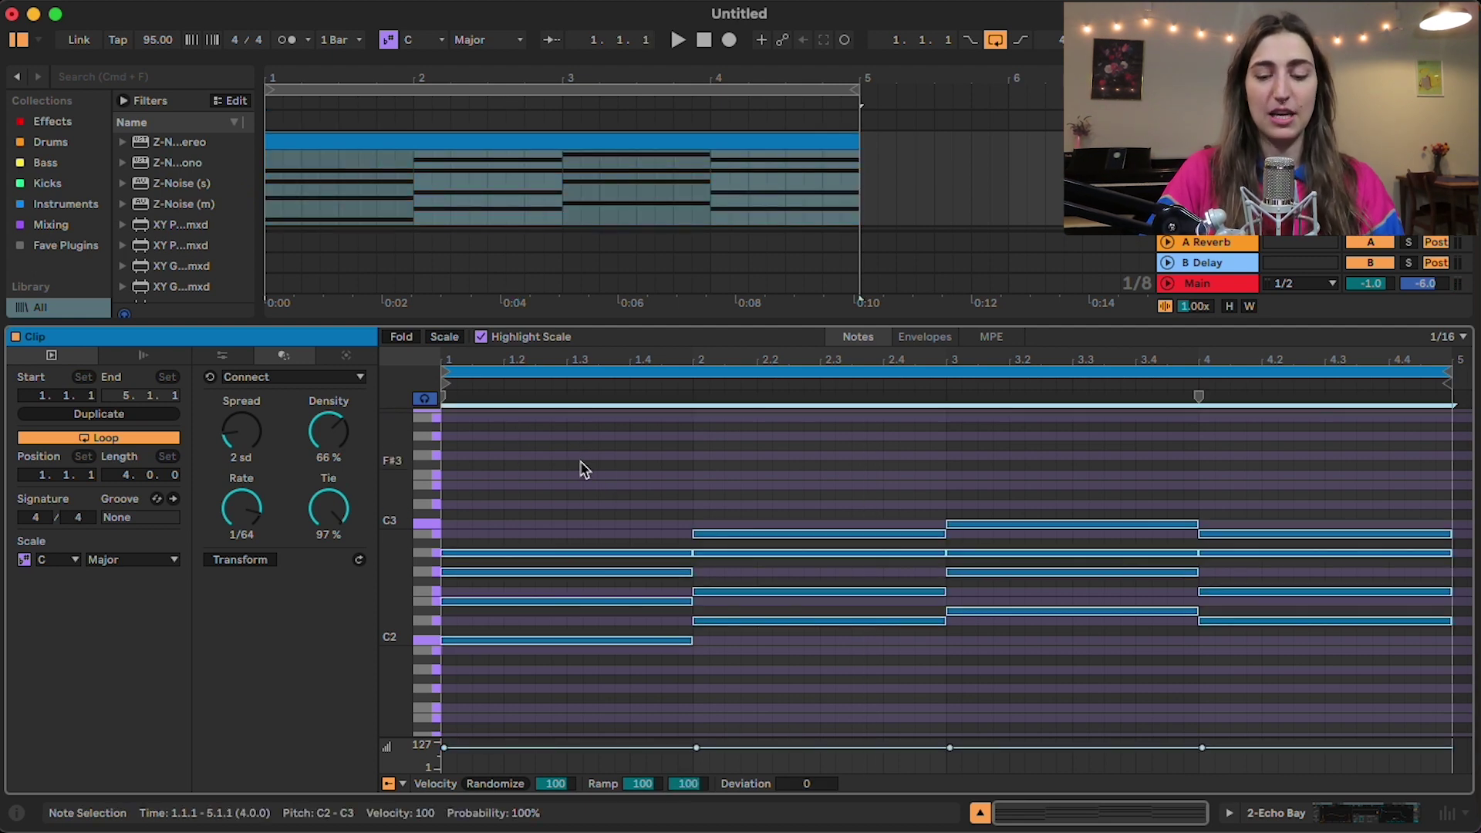
key("shift+Left")
key("shift+Left")
key("shift+Left")
key("shift+Left")
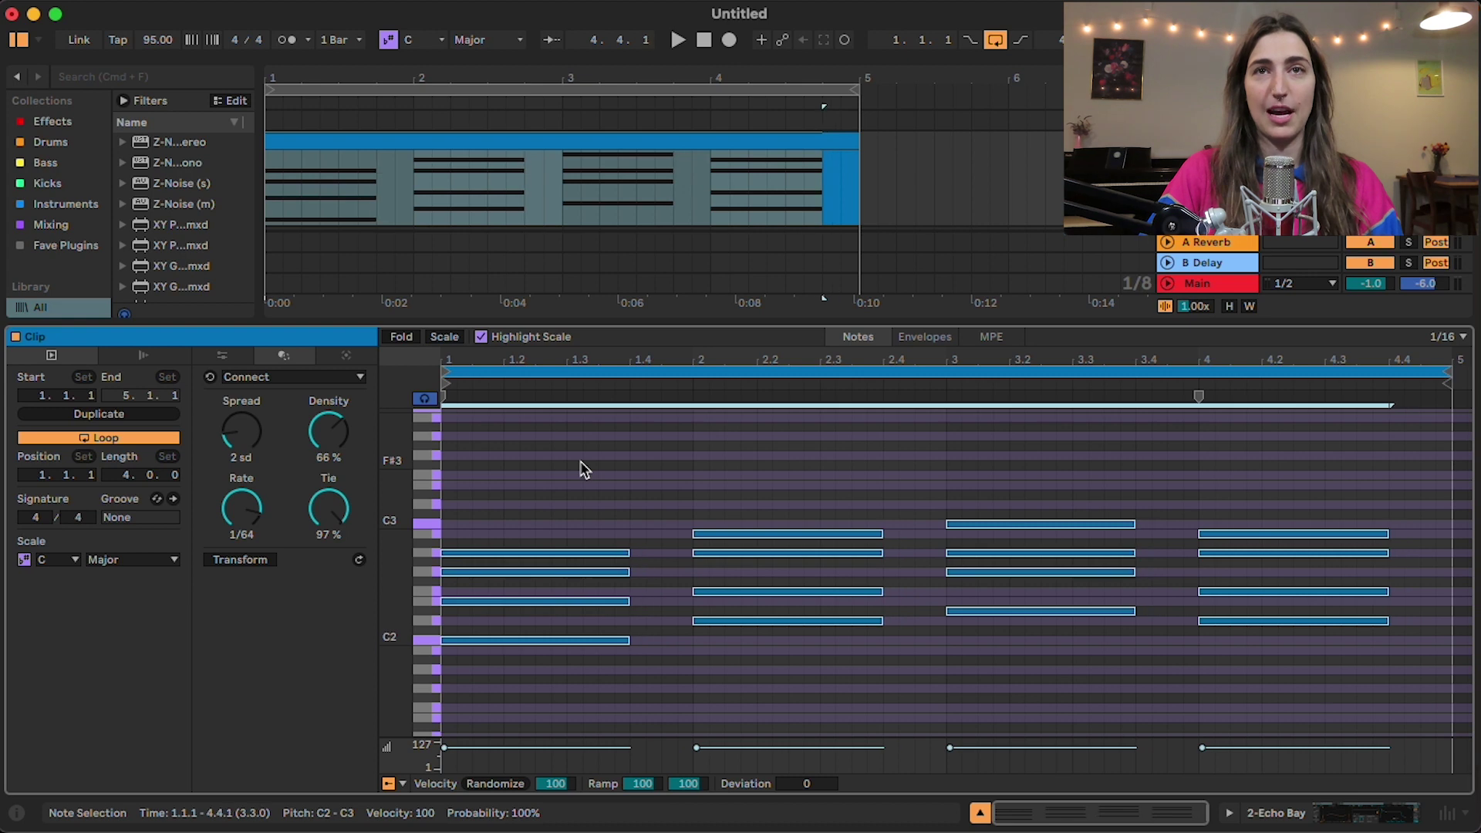
left_click(649, 514)
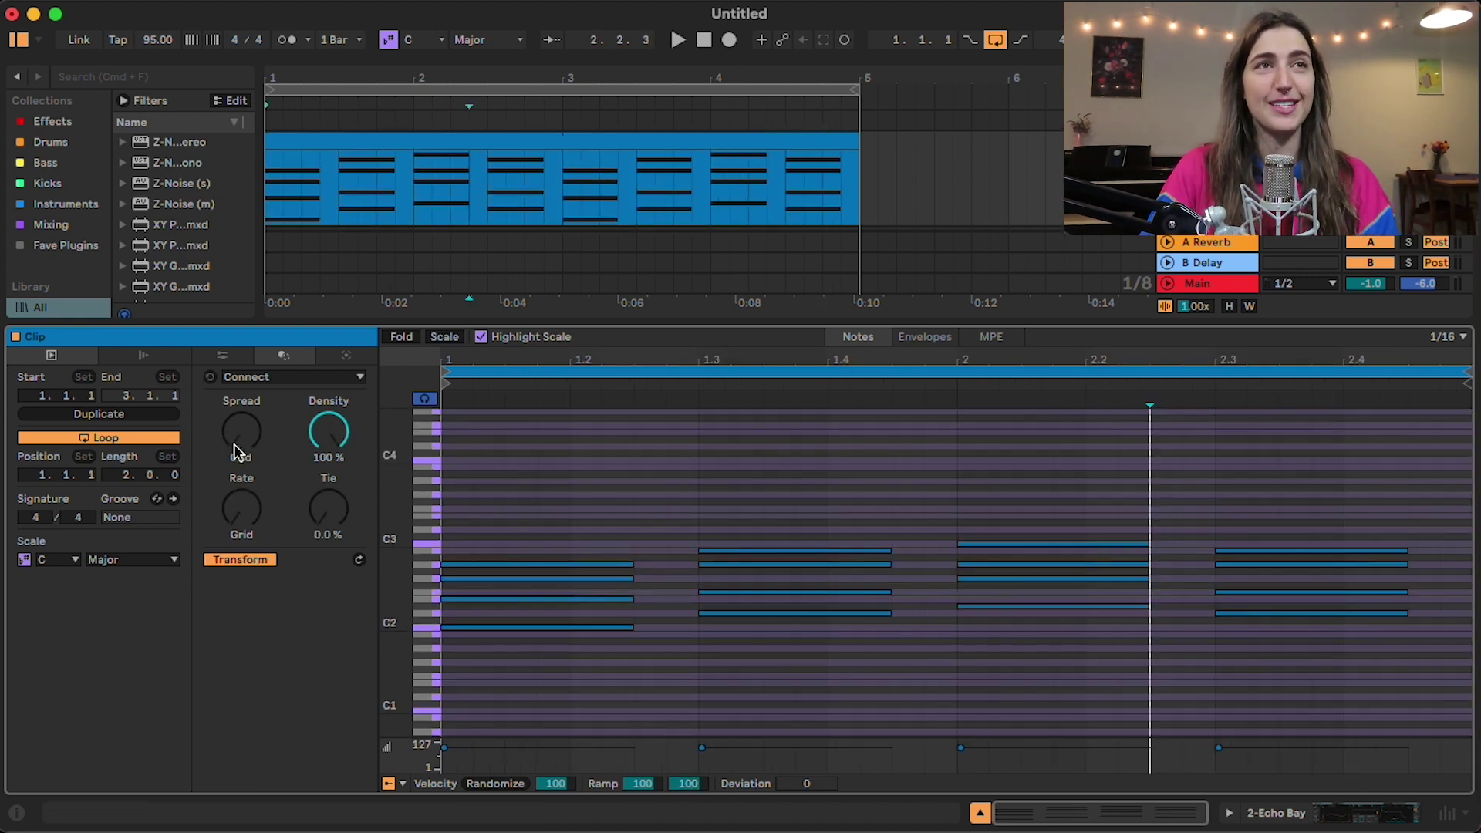
- Set Connect to 5 sd spread, a 1/32 rate and 100% density to fill the chord gaps
mouse_move(257, 453)
left_mouse_down()
mouse_move(257, 418)
mouse_move(257, 450)
mouse_move(257, 437)
left_mouse_up()
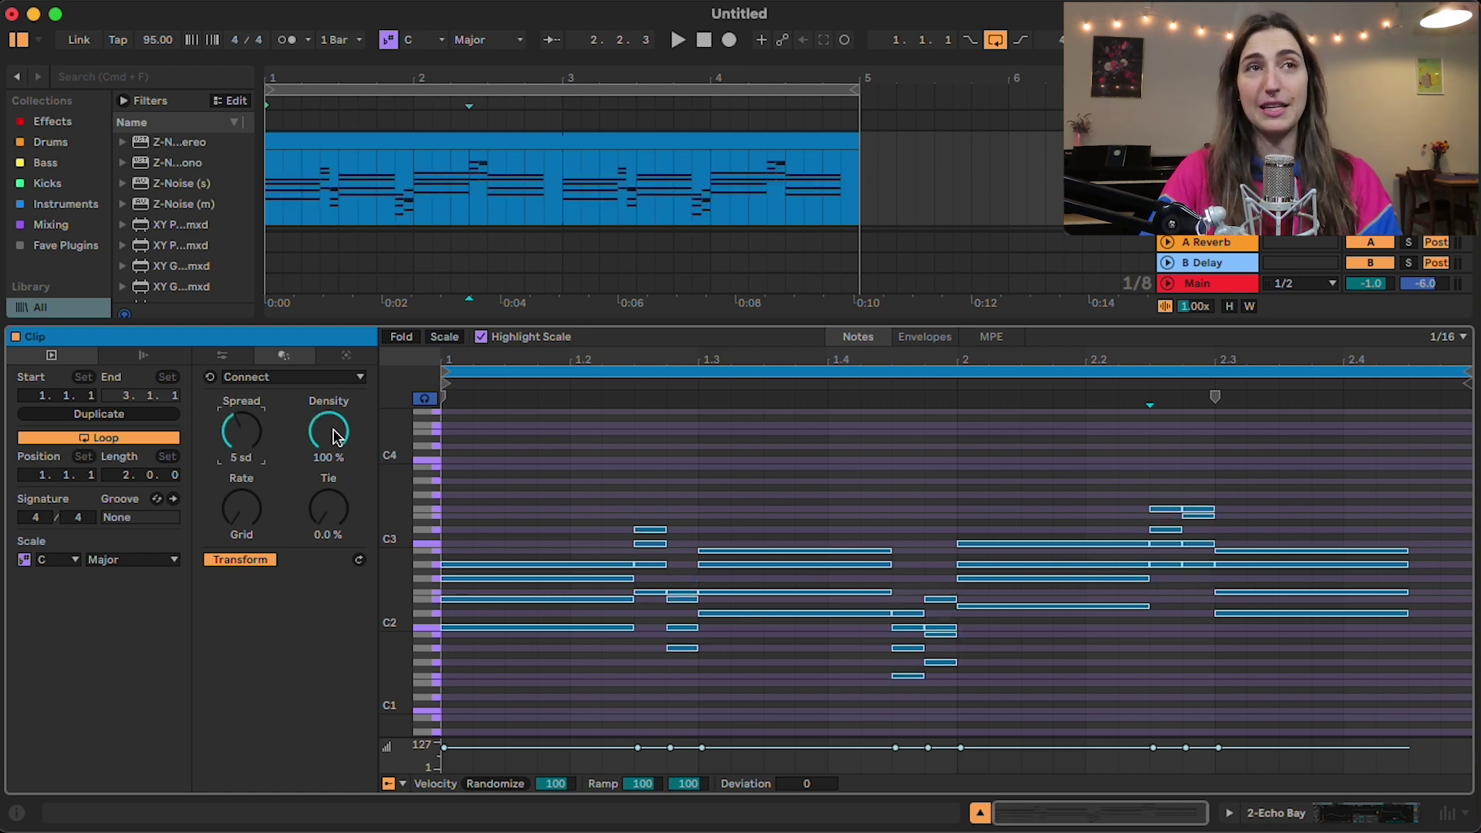
mouse_move(341, 454)
left_mouse_down()
mouse_move(342, 594)
mouse_move(341, 439)
left_mouse_up()
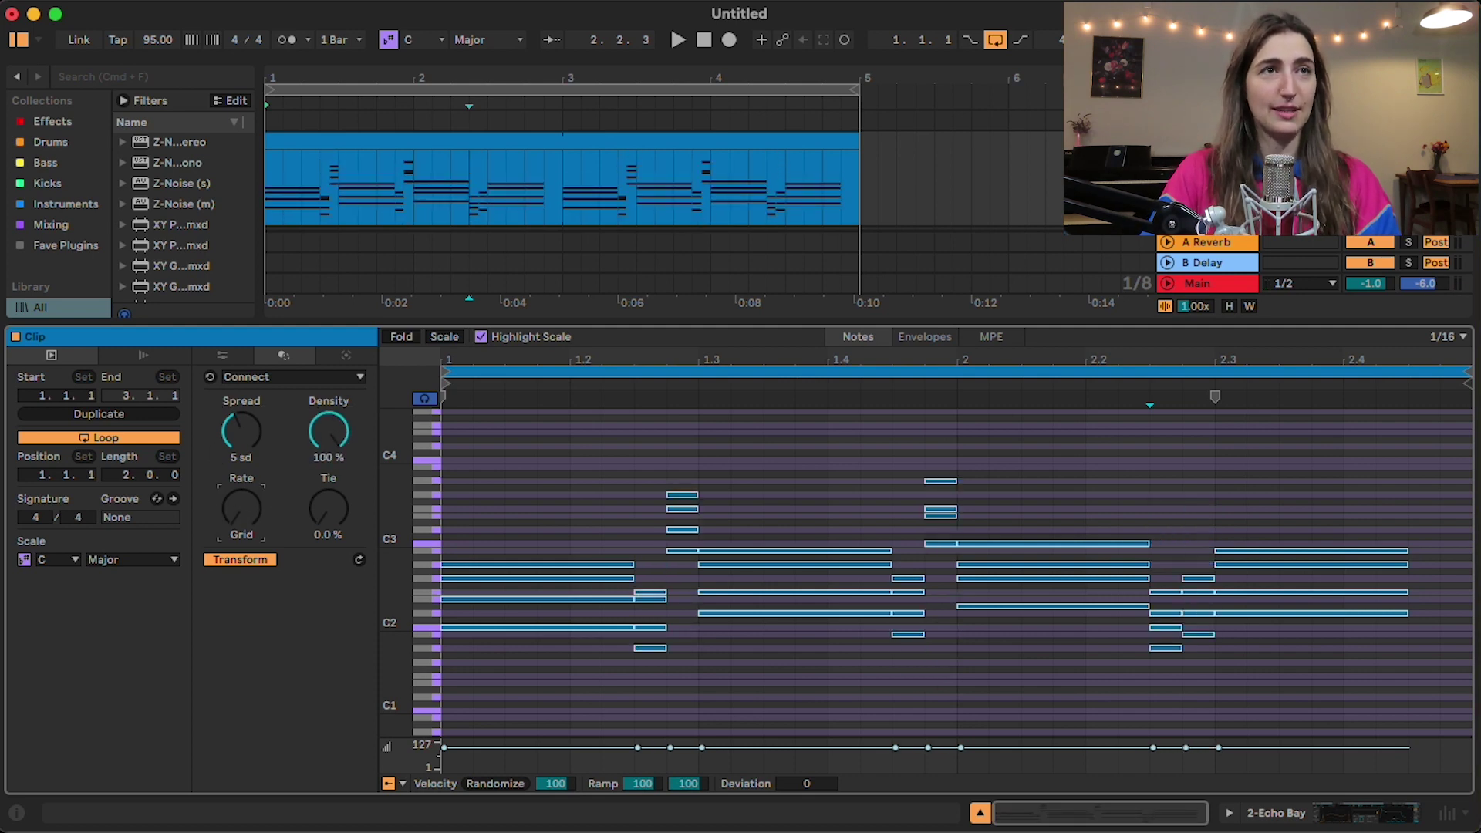
left_click_drag(241, 508, 242, 567)
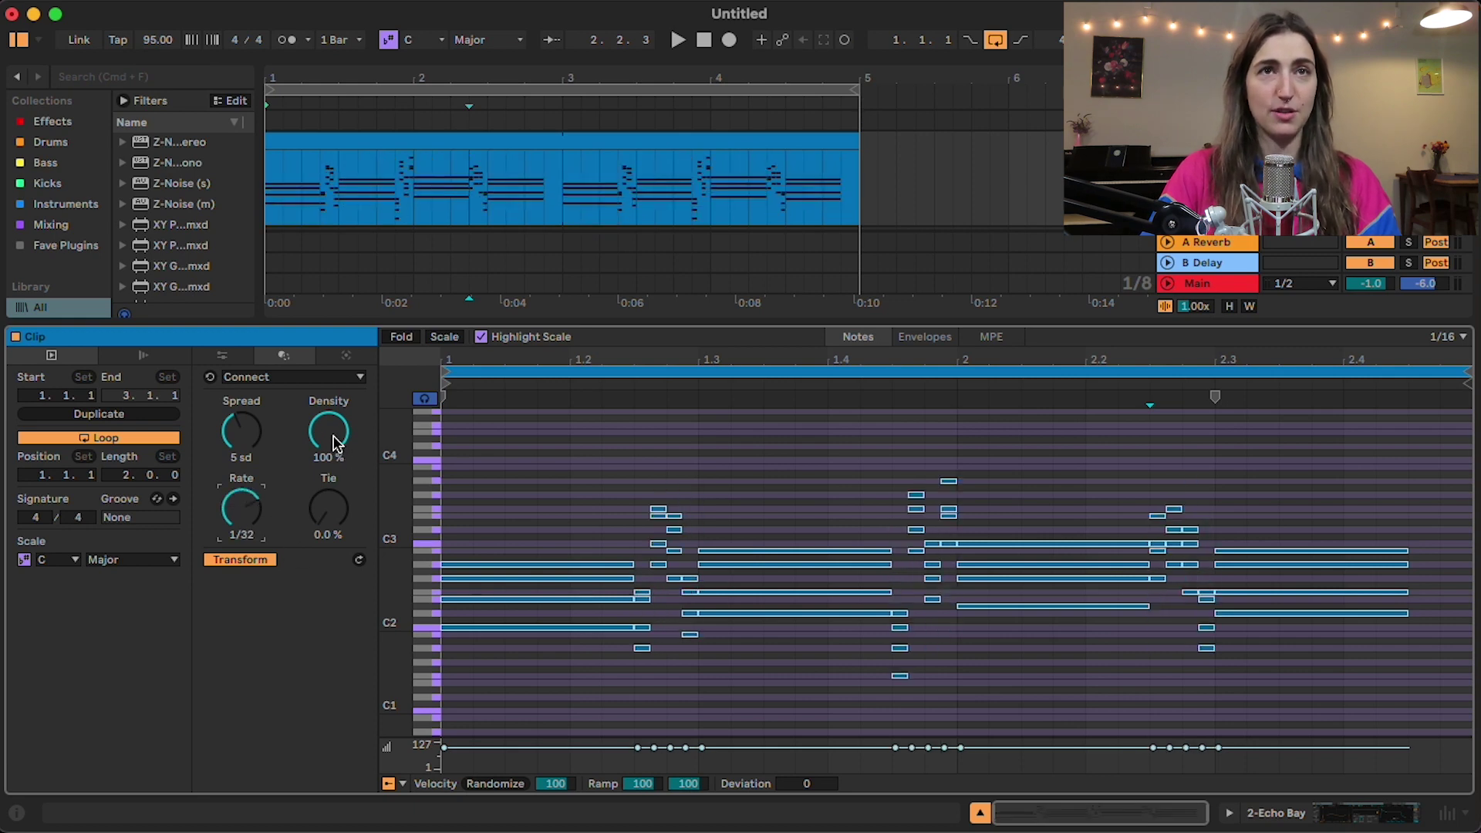
mouse_move(336, 442)
left_mouse_down()
mouse_move(336, 501)
mouse_move(336, 451)
left_mouse_up()
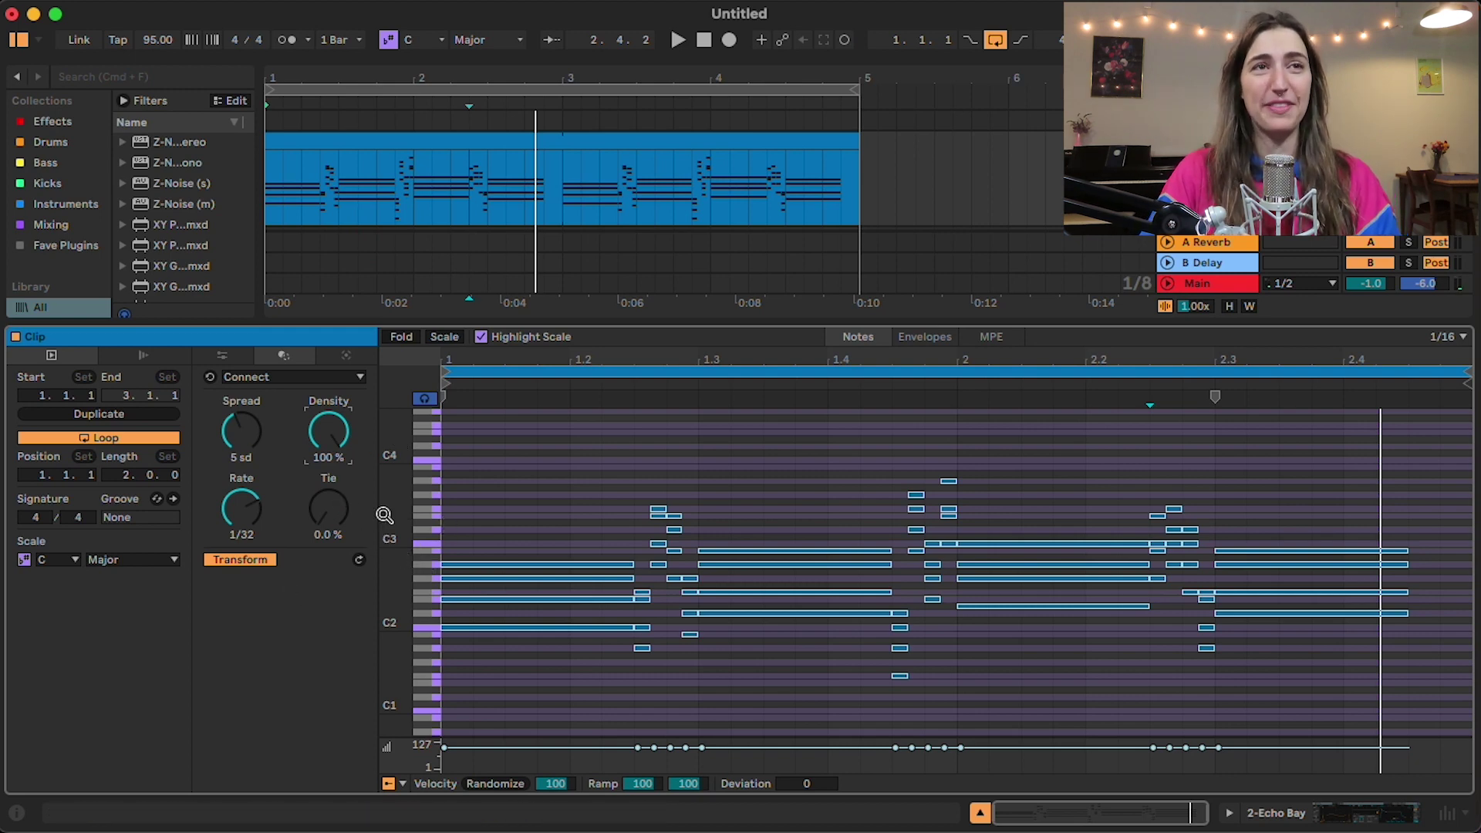
- Set Connect to a 1/96 rate, 37% tie, 89% density and 6 sd spread, auditioning the rolls
mouse_move(337, 533)
left_mouse_down()
mouse_move(337, 459)
mouse_move(329, 548)
left_mouse_up()
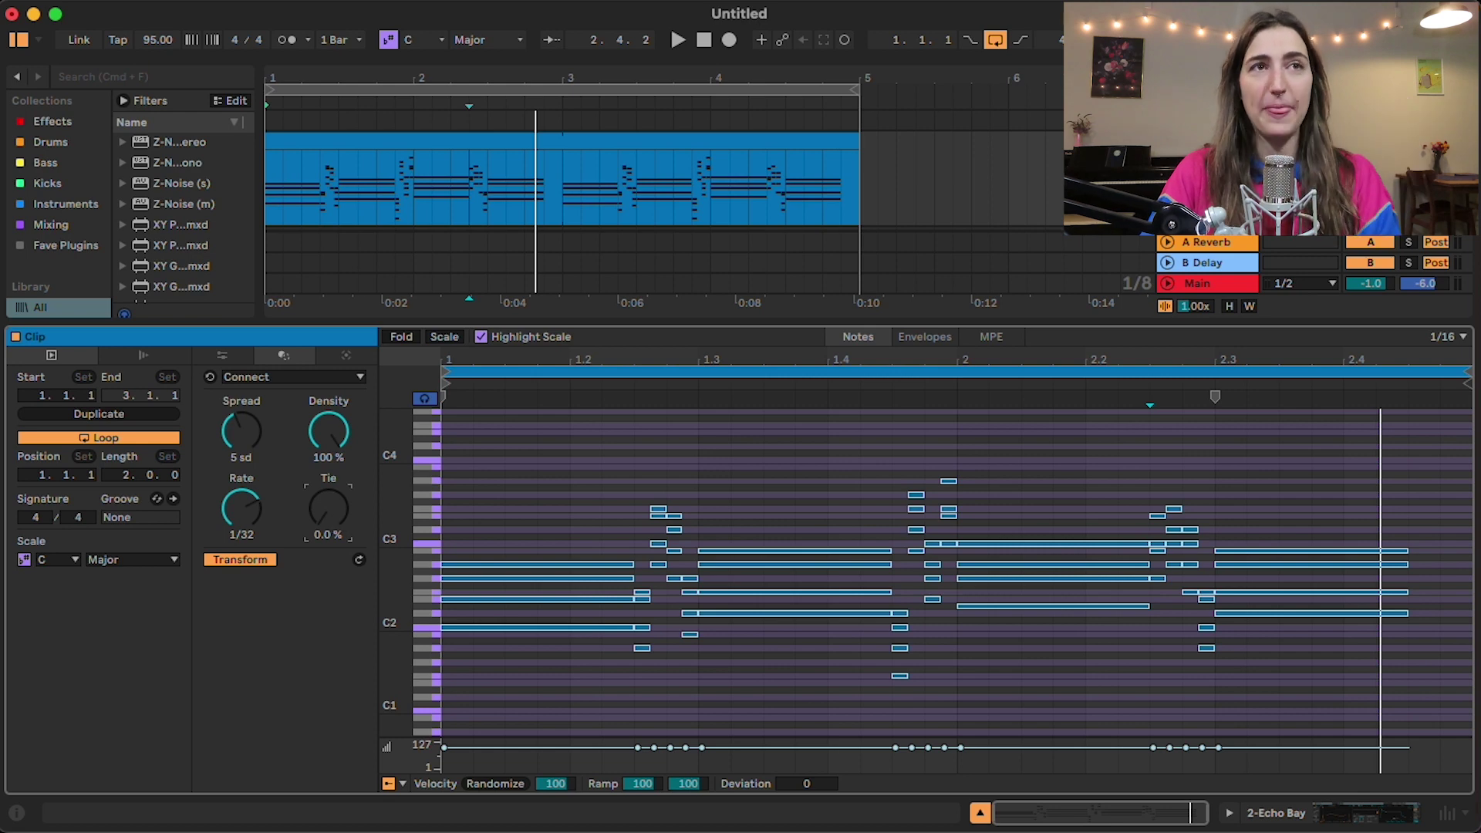
mouse_move(329, 510)
left_mouse_down()
mouse_move(328, 477)
mouse_move(328, 498)
left_mouse_up()
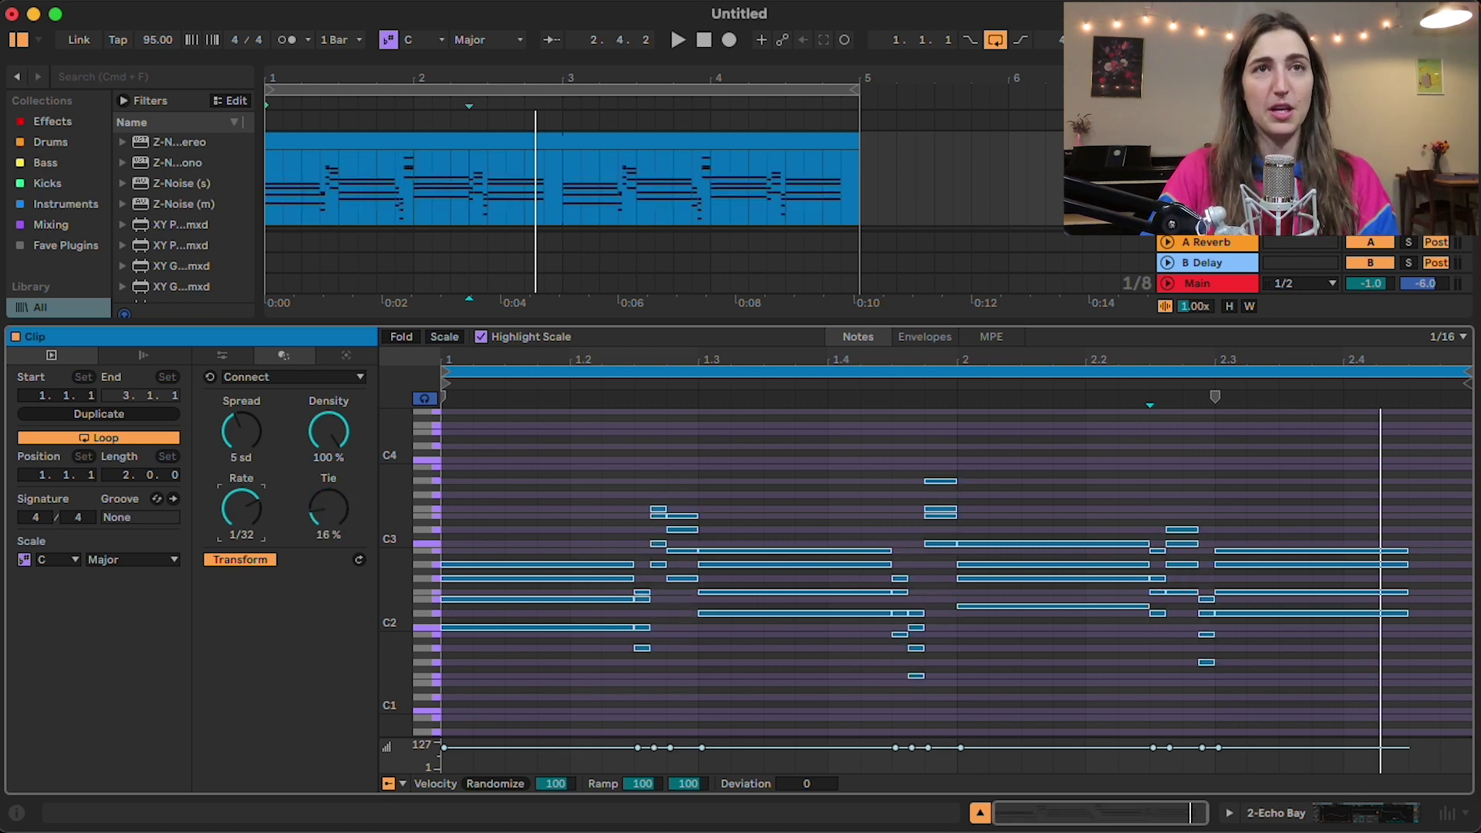
left_click_drag(241, 509, 241, 497)
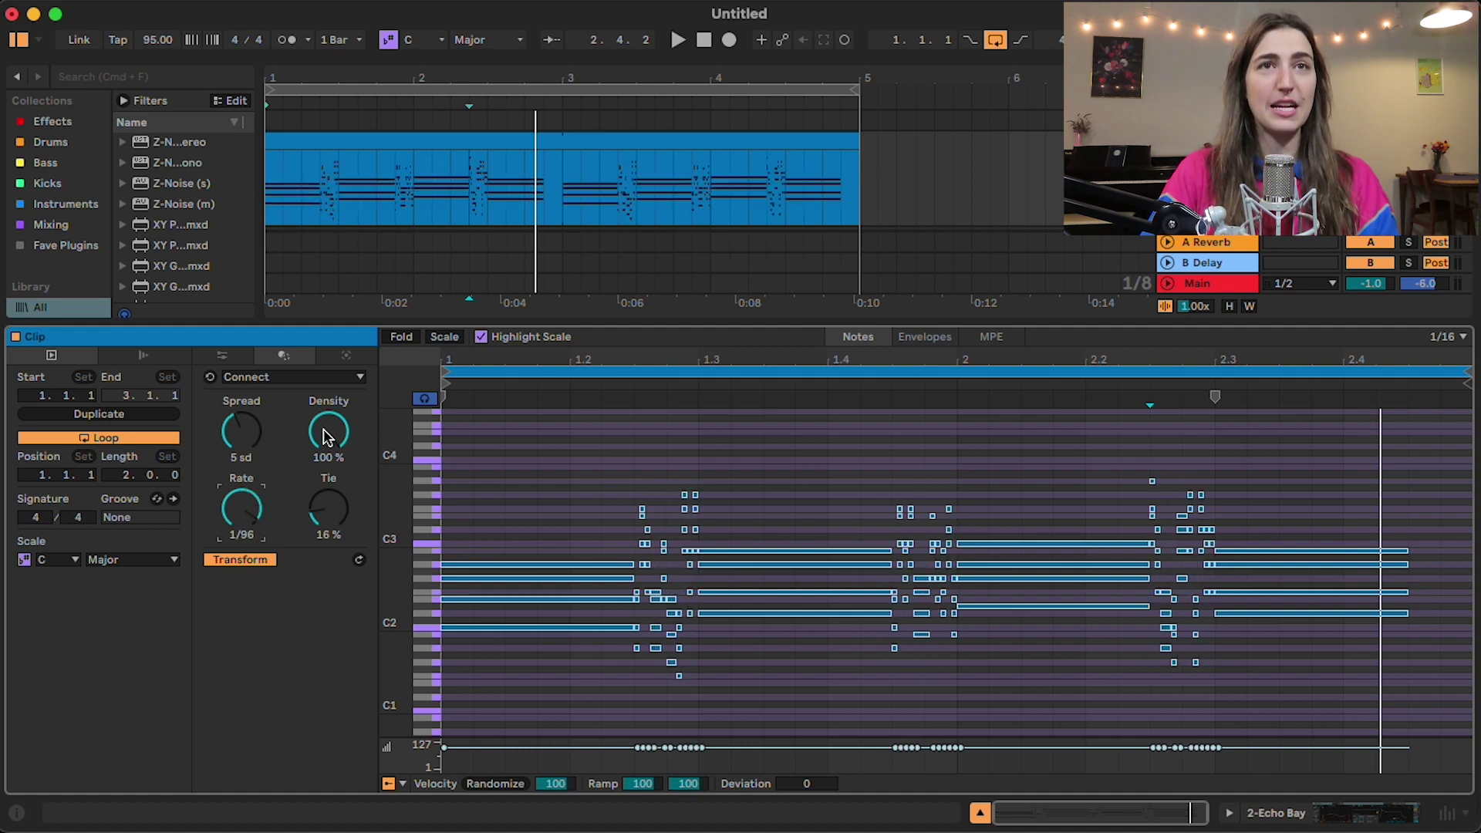
left_click_drag(324, 436, 242, 428)
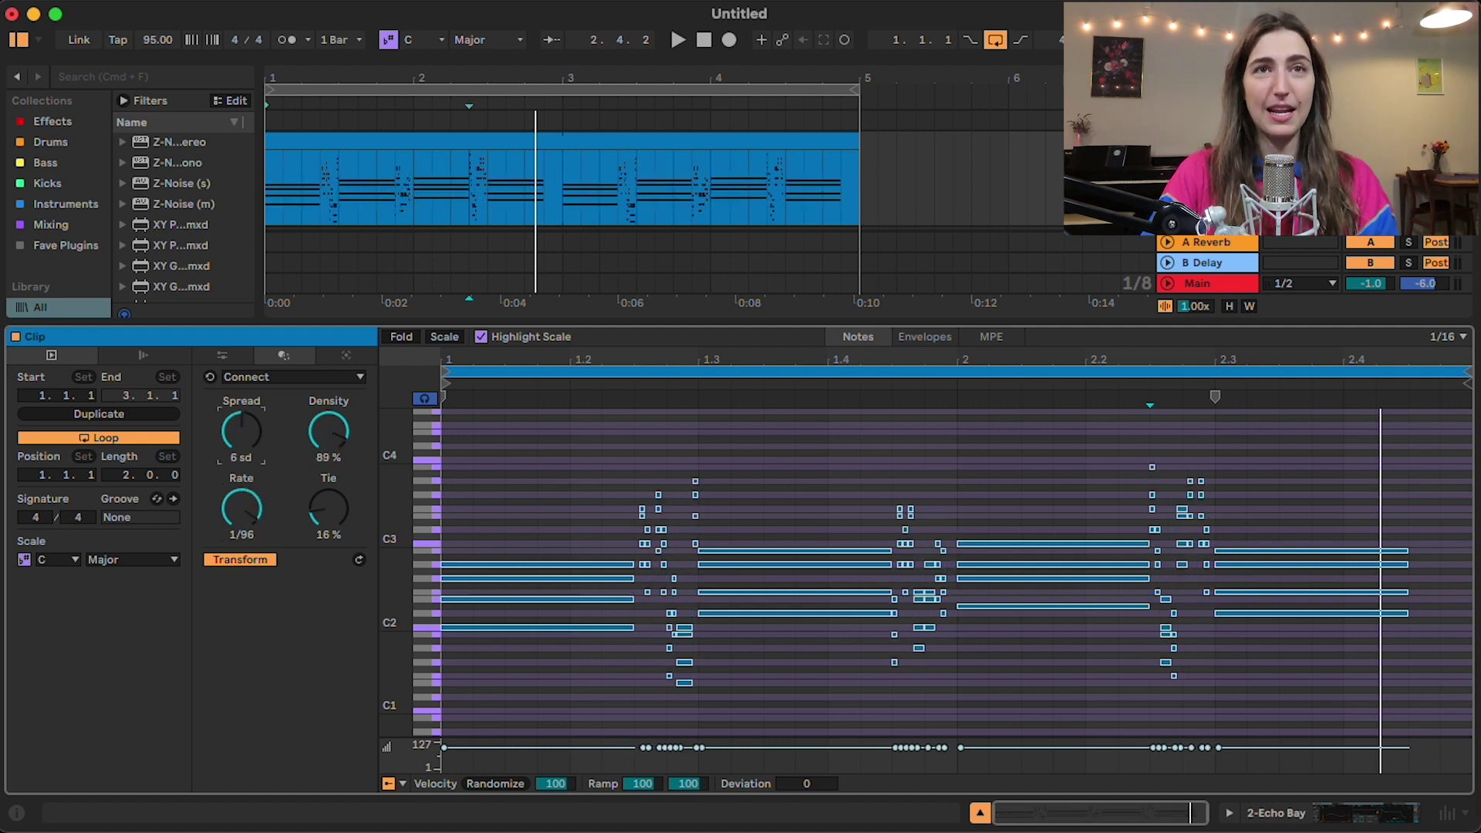
left_click_drag(318, 500, 334, 521)
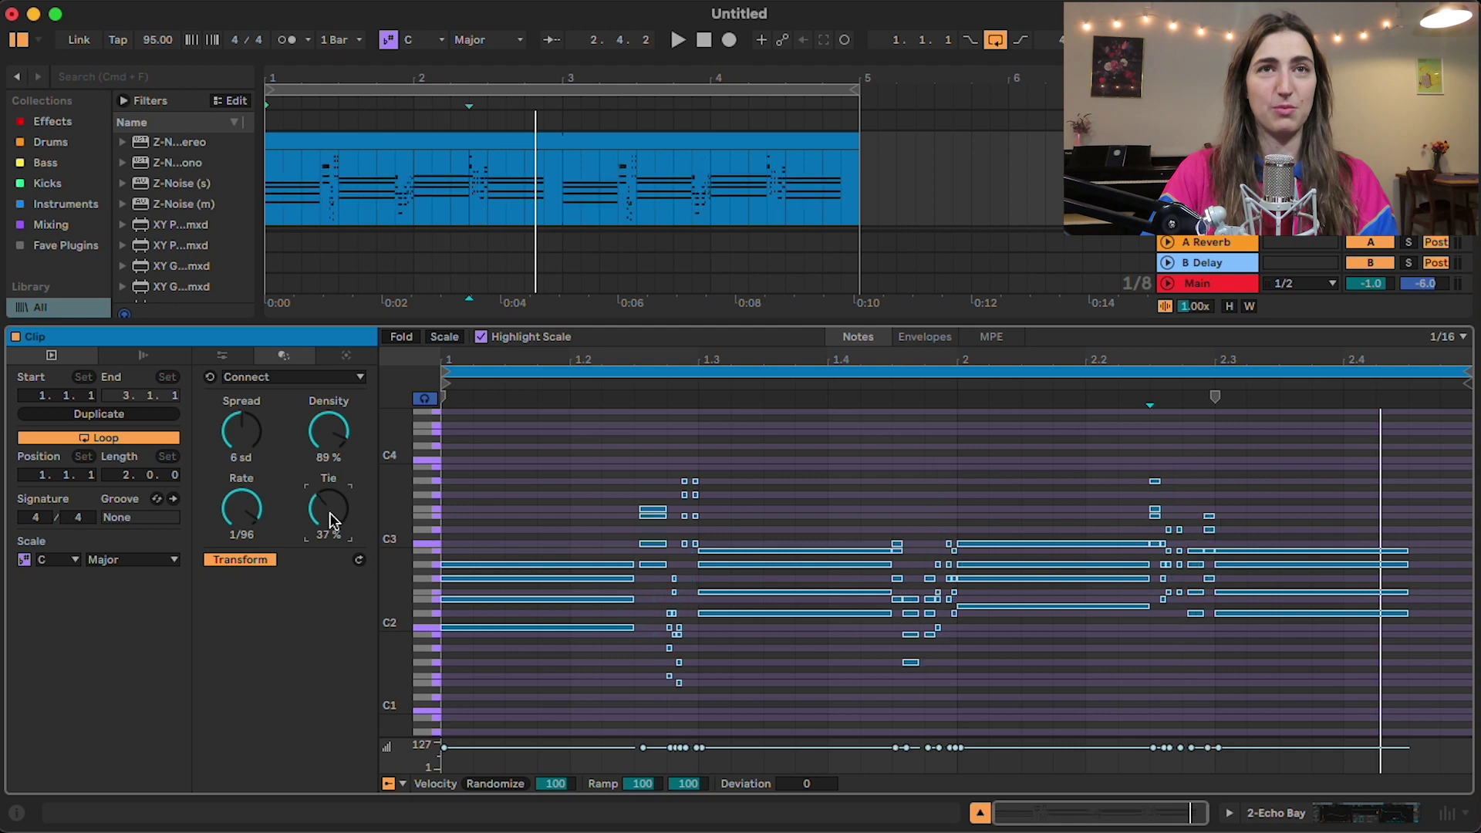
key("space")
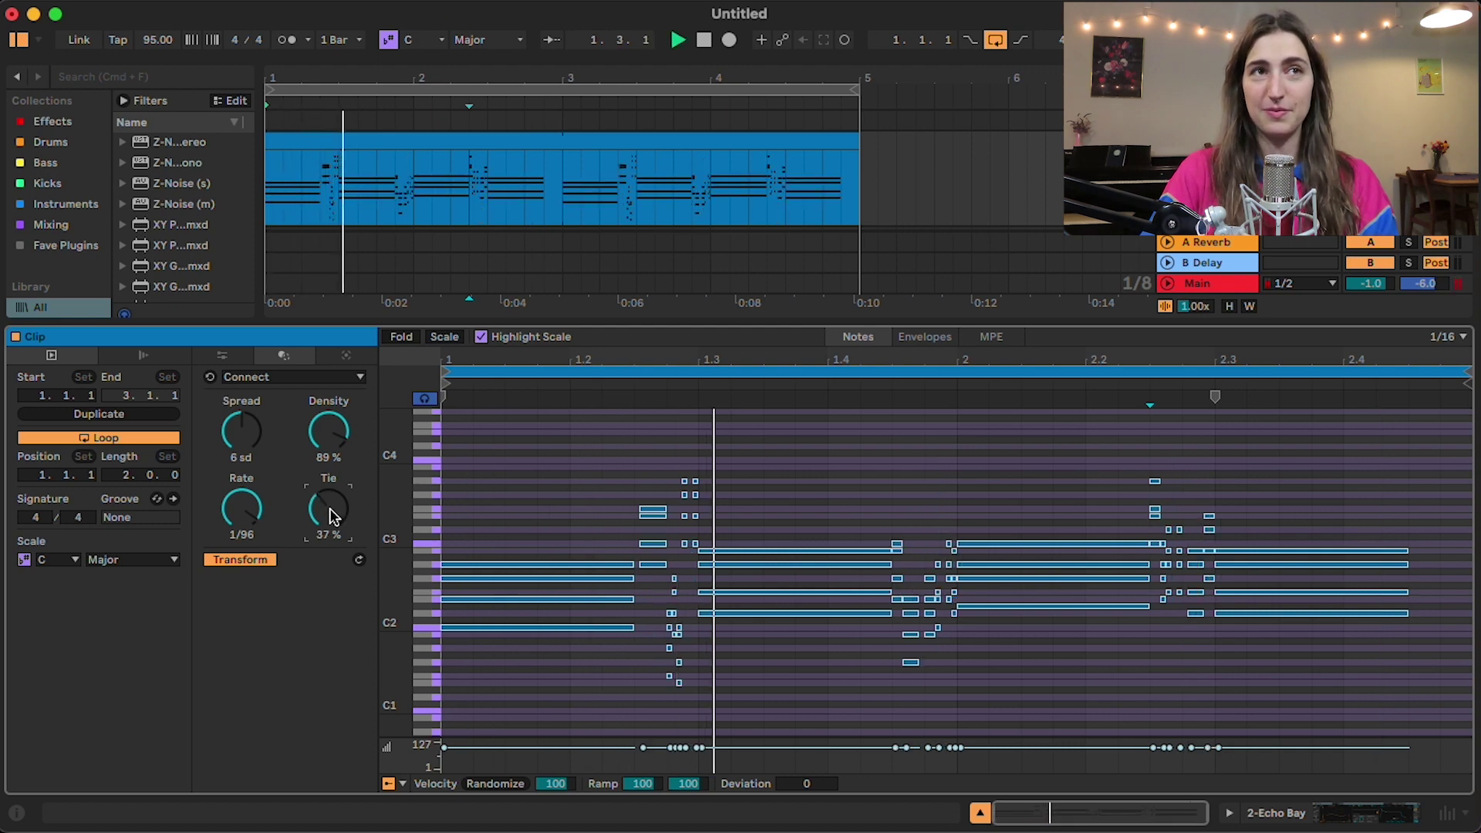
left_click_drag(329, 432, 328, 455)
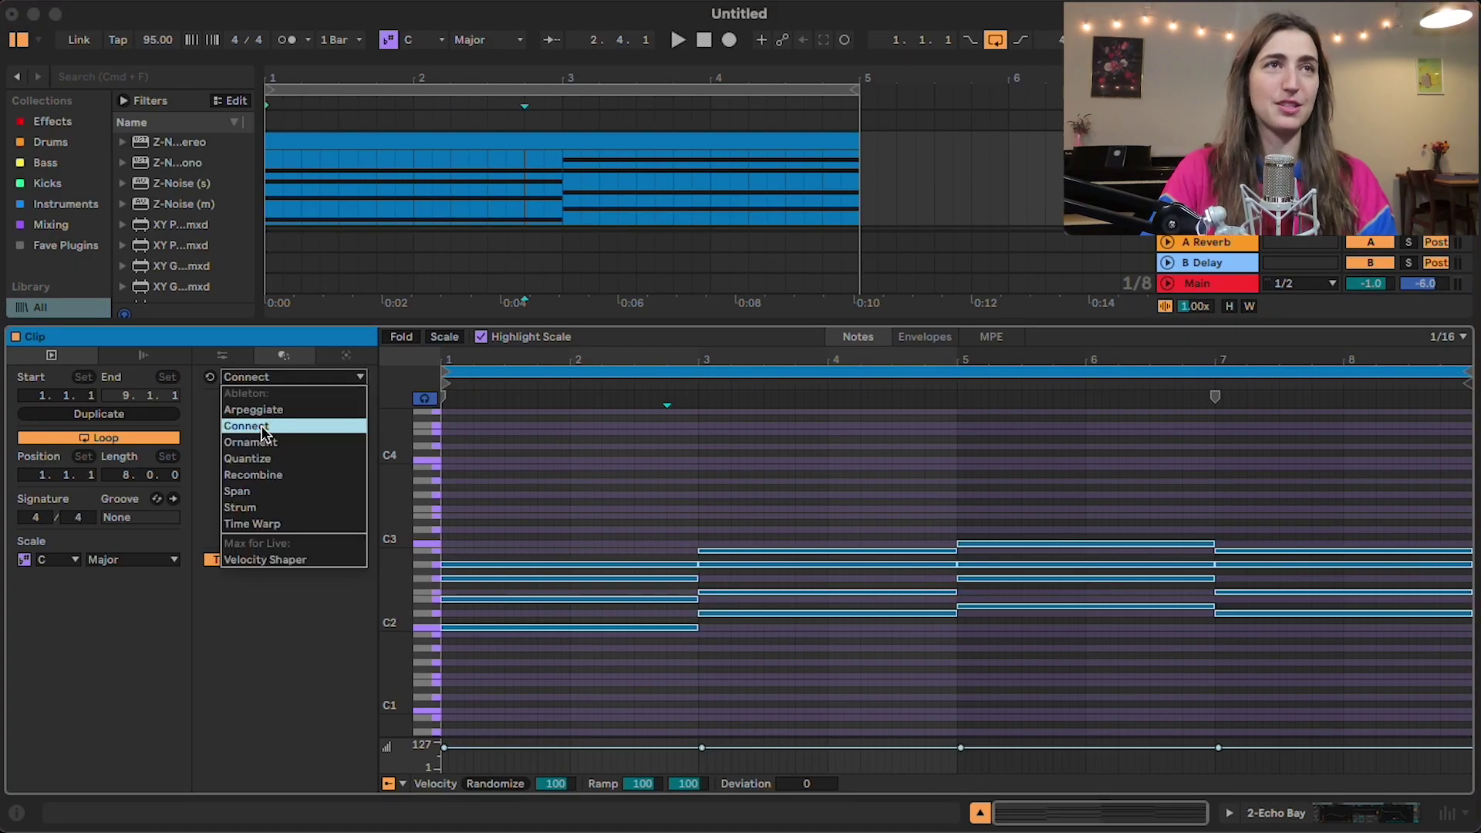
- Switch the chord clip to the Ornament transformation and audition it around bar 3
left_click(281, 441)
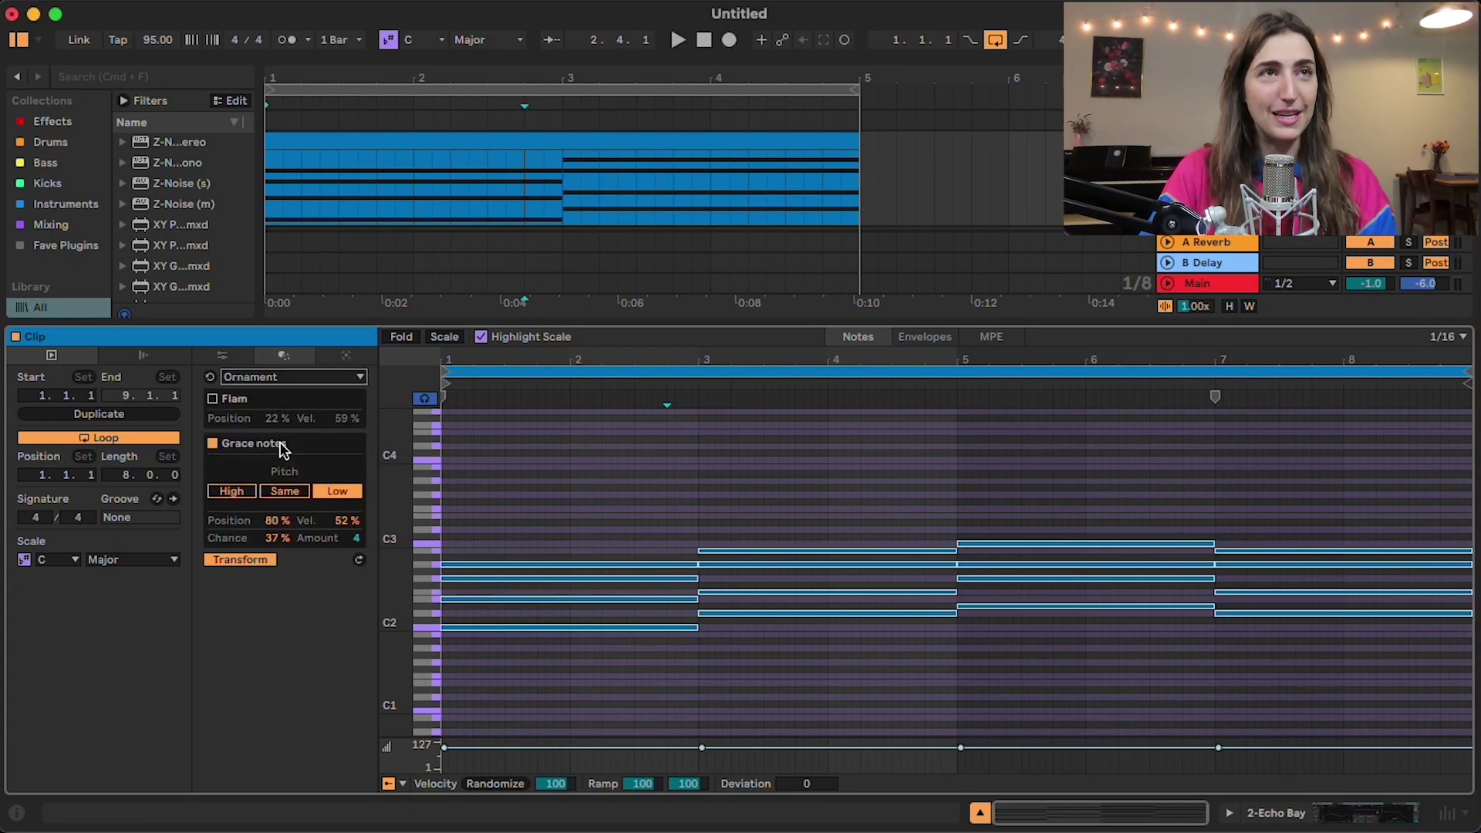
key("space")
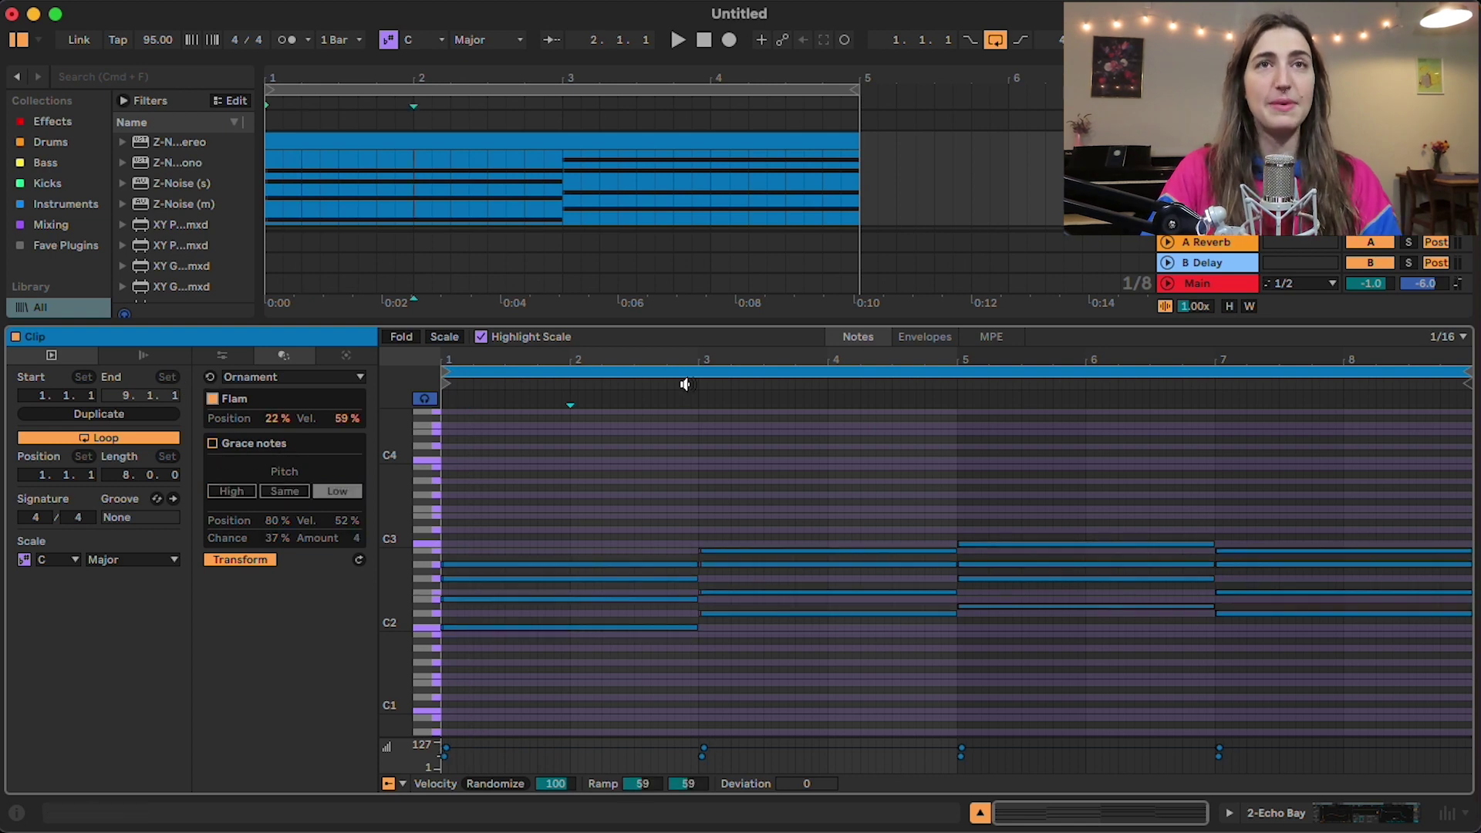
left_click_drag(701, 354, 701, 401)
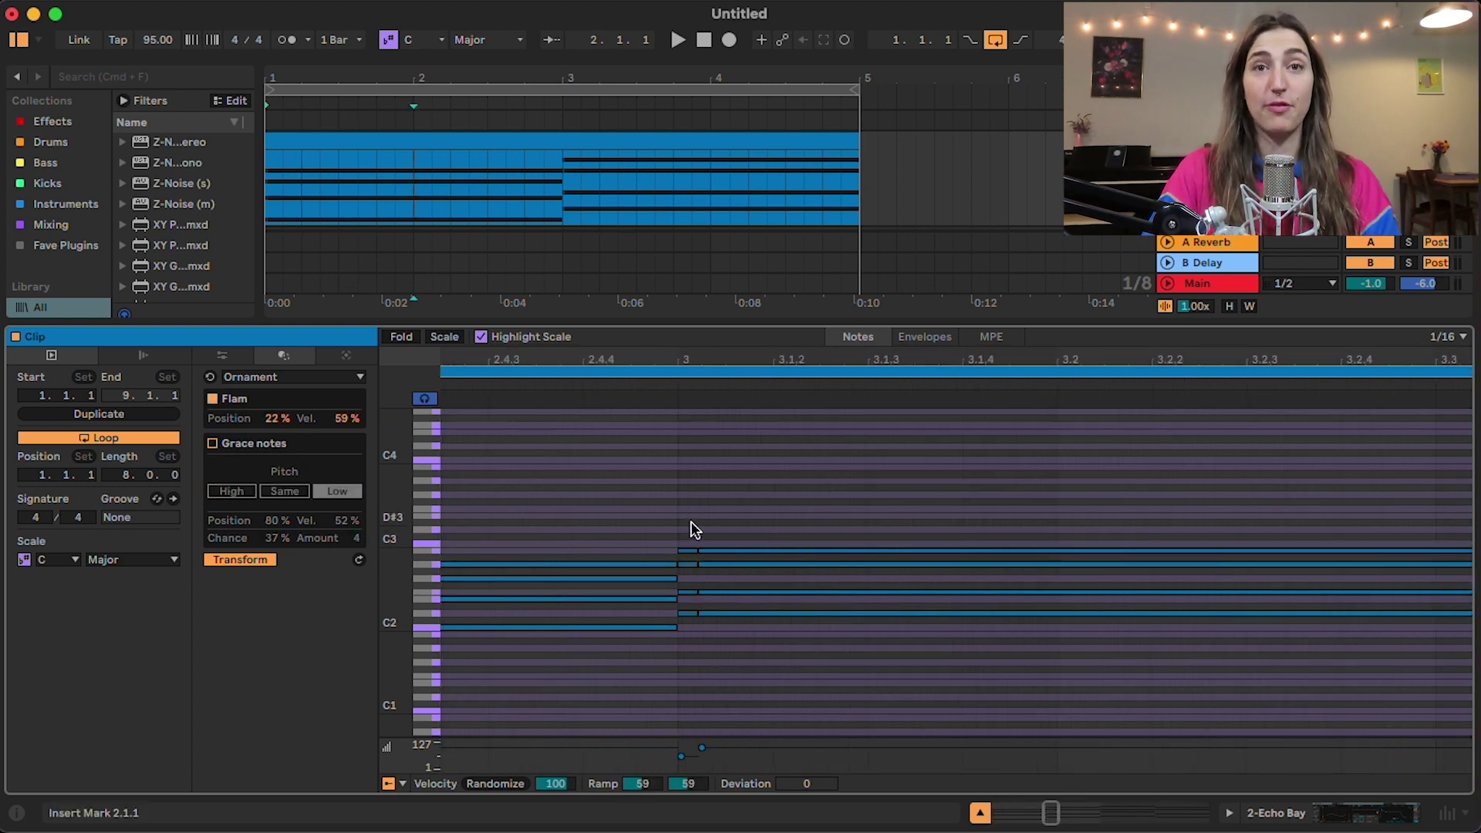
left_click(686, 491)
key("minus")
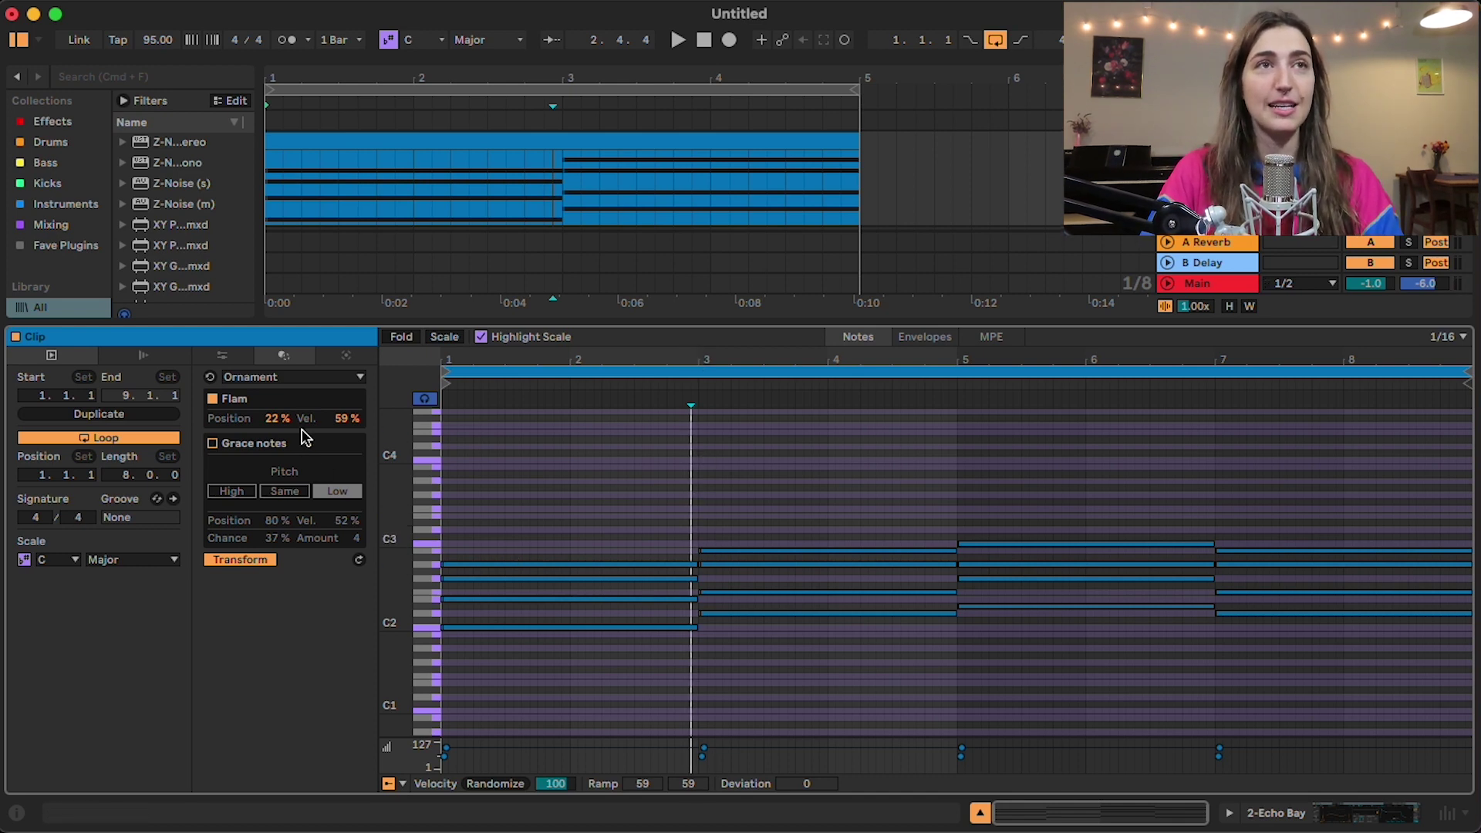
- Set the flam position to 100% and raise the flam velocity to 56%
left_click_drag(278, 419, 281, 426)
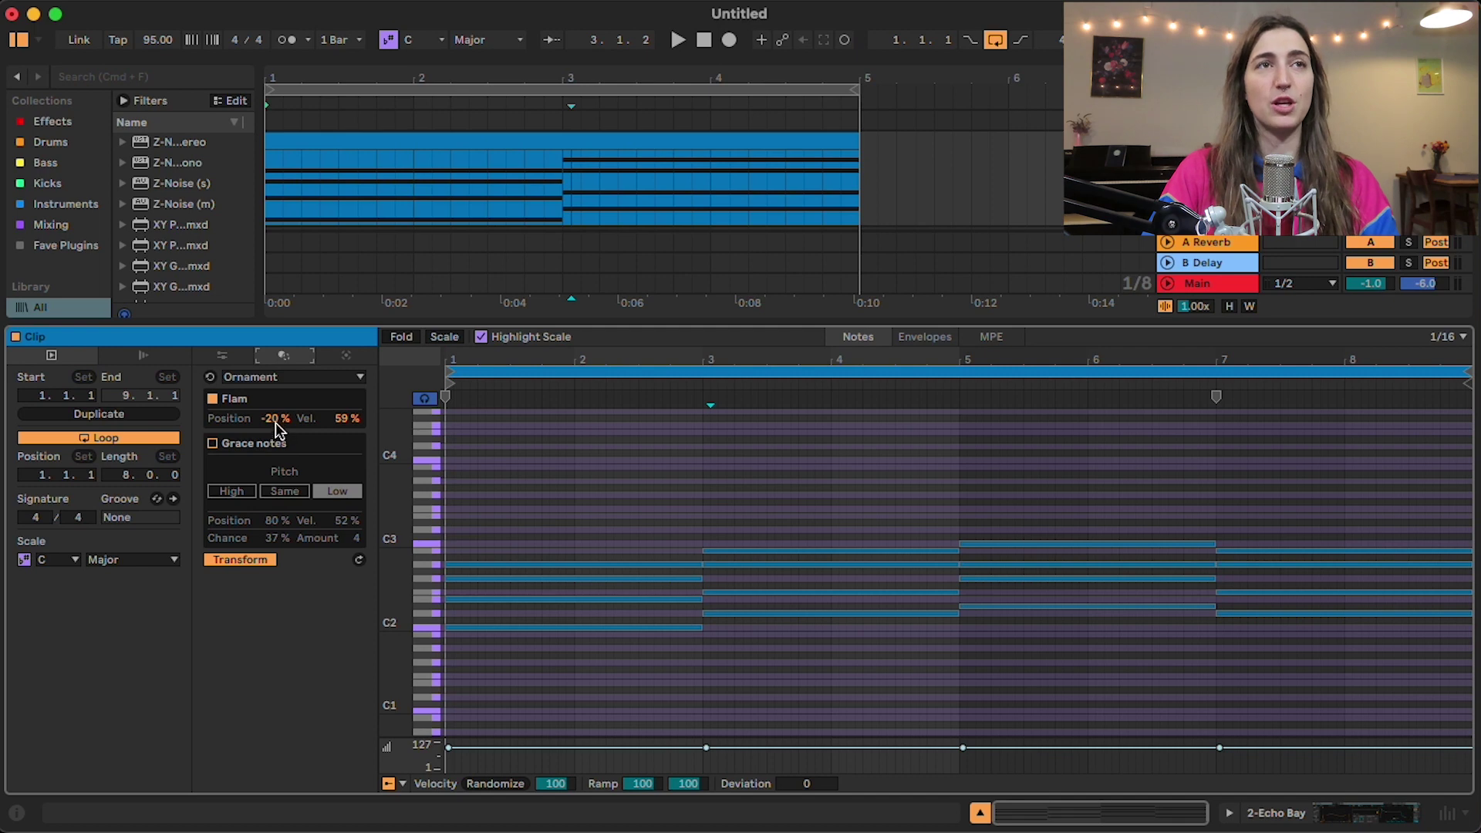
mouse_move(271, 419)
left_mouse_down()
mouse_move(271, 432)
mouse_move(271, 404)
mouse_move(271, 426)
left_mouse_up()
key("space")
mouse_move(652, 363)
left_mouse_down()
mouse_move(651, 380)
mouse_move(646, 355)
left_mouse_up()
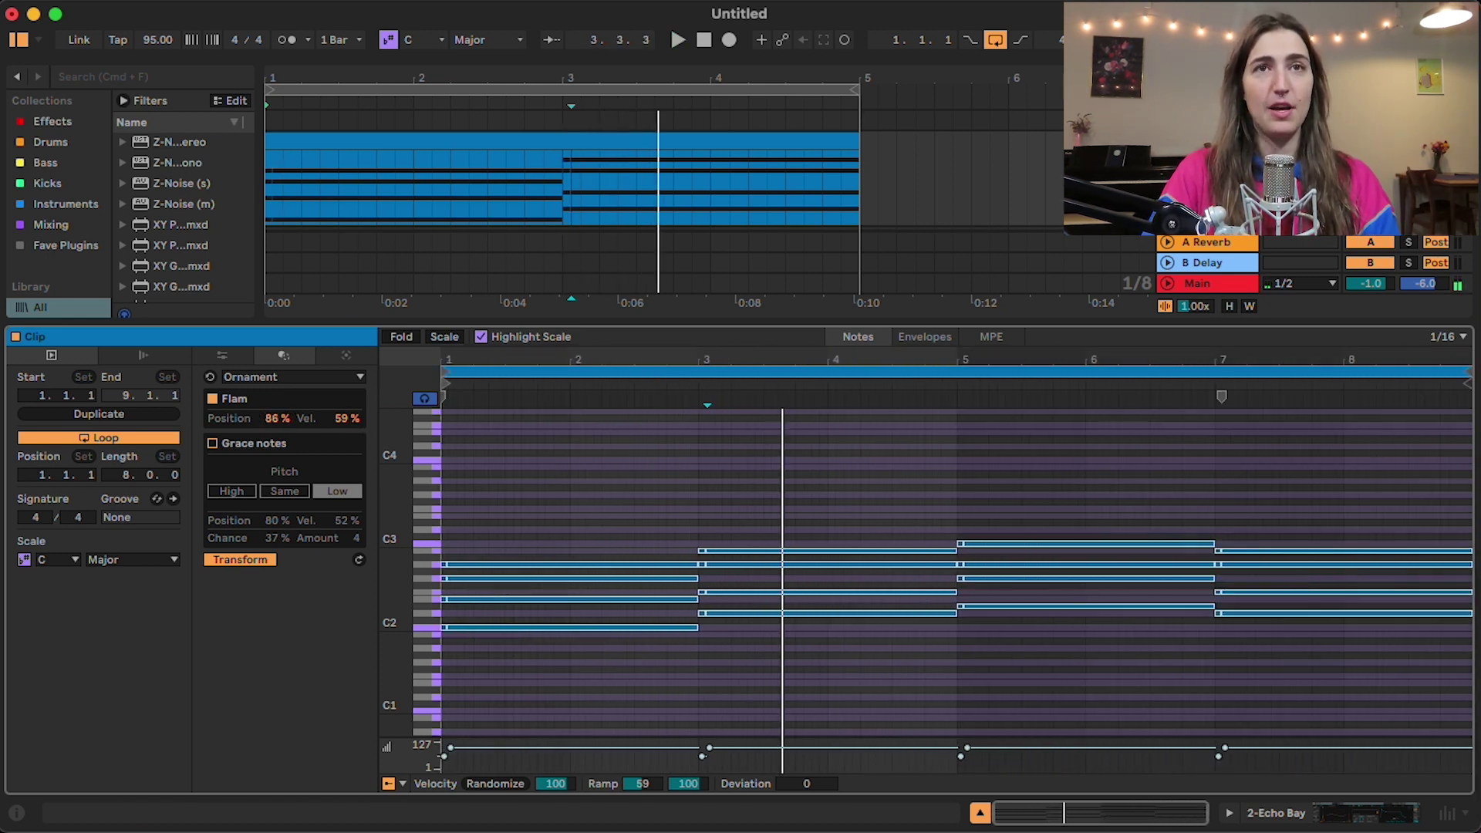
left_click_drag(346, 418, 346, 404)
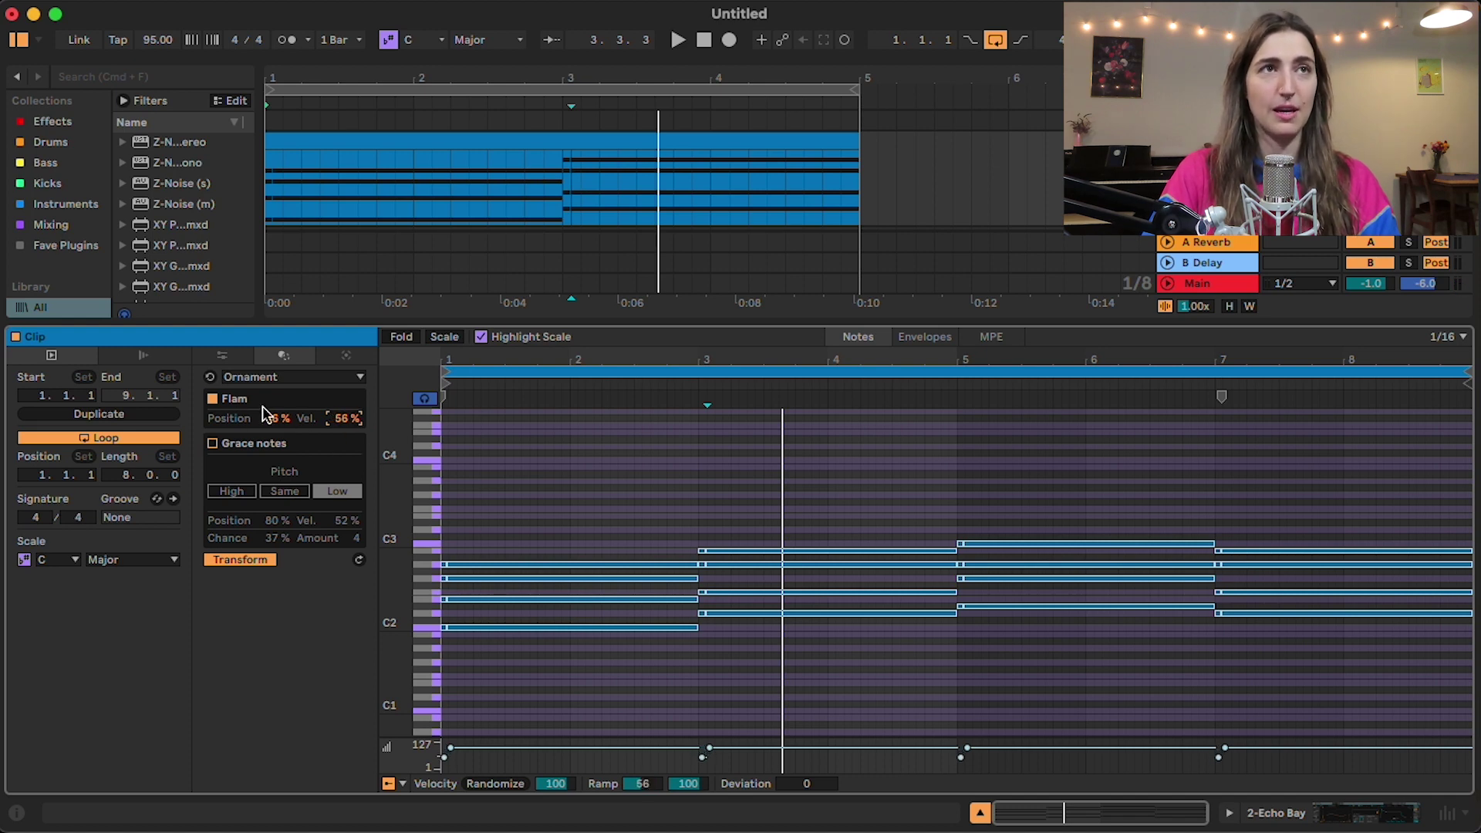
left_click_drag(266, 417, 229, 367)
mouse_move(278, 431)
left_mouse_down()
mouse_move(279, 538)
mouse_move(278, 417)
left_mouse_up()
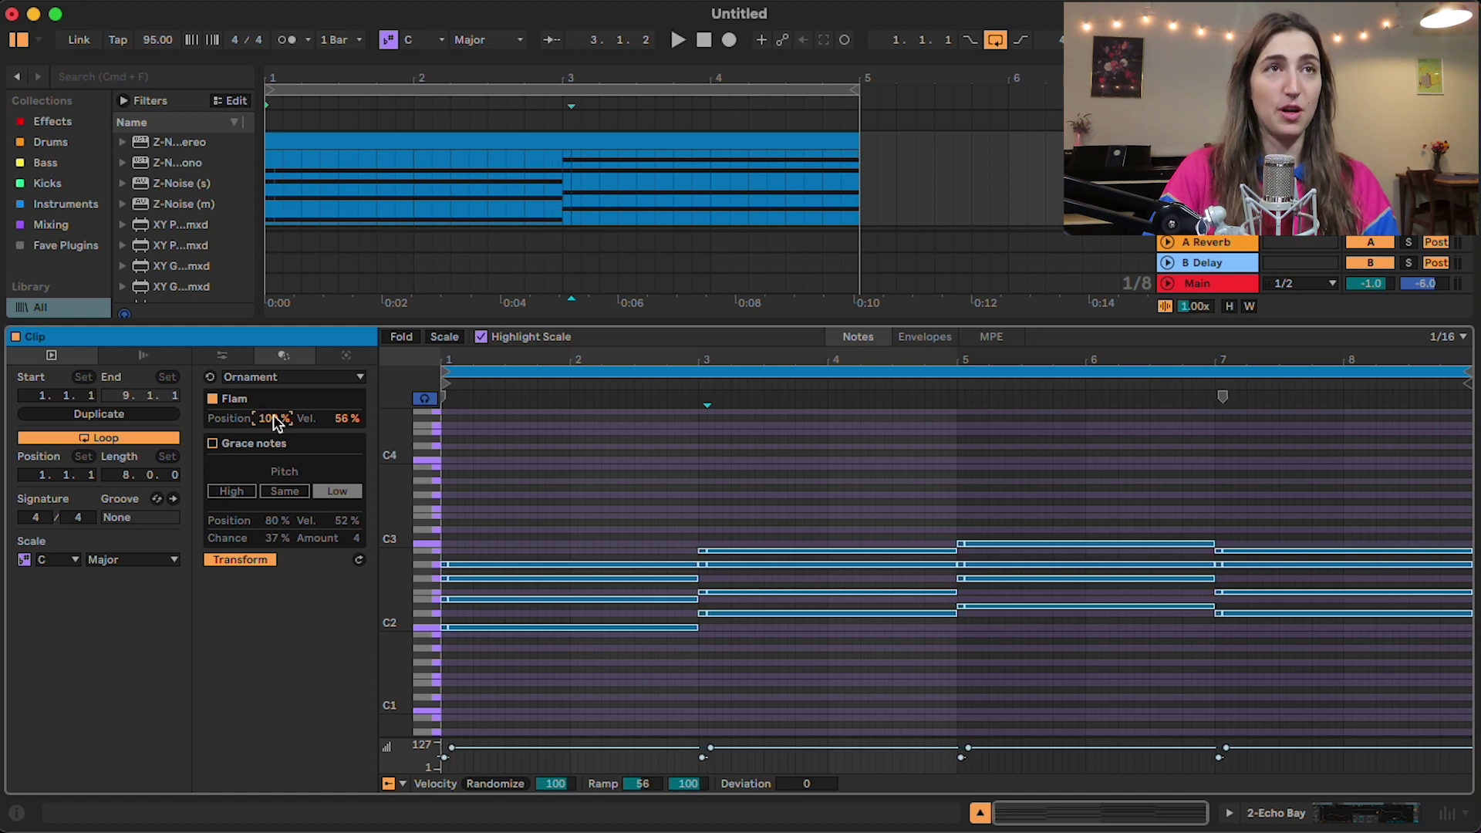
- Select all chord notes so the flams apply to every note
left_click(673, 501)
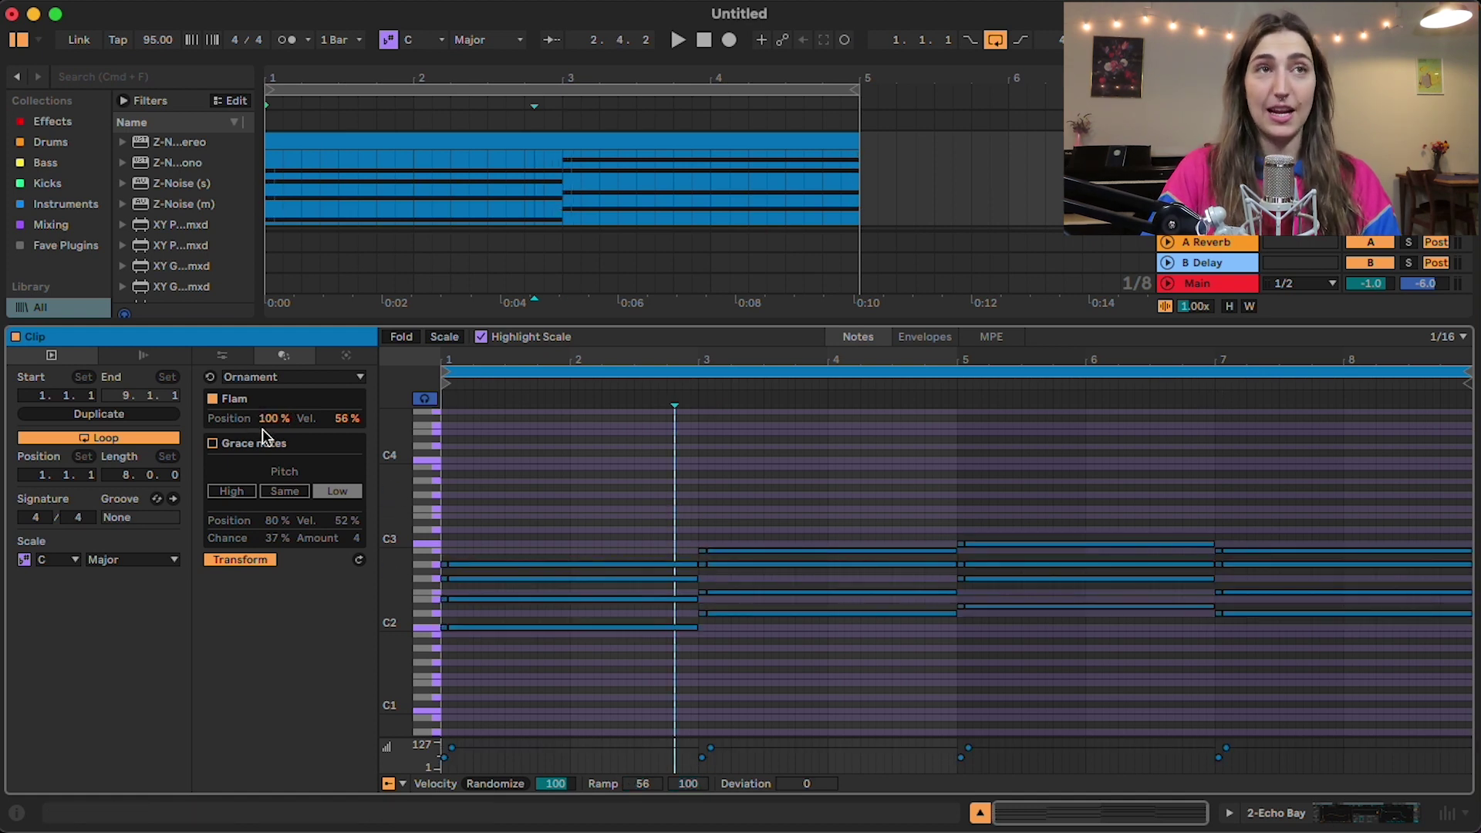
key("super+a")
left_click_drag(274, 418, 274, 571)
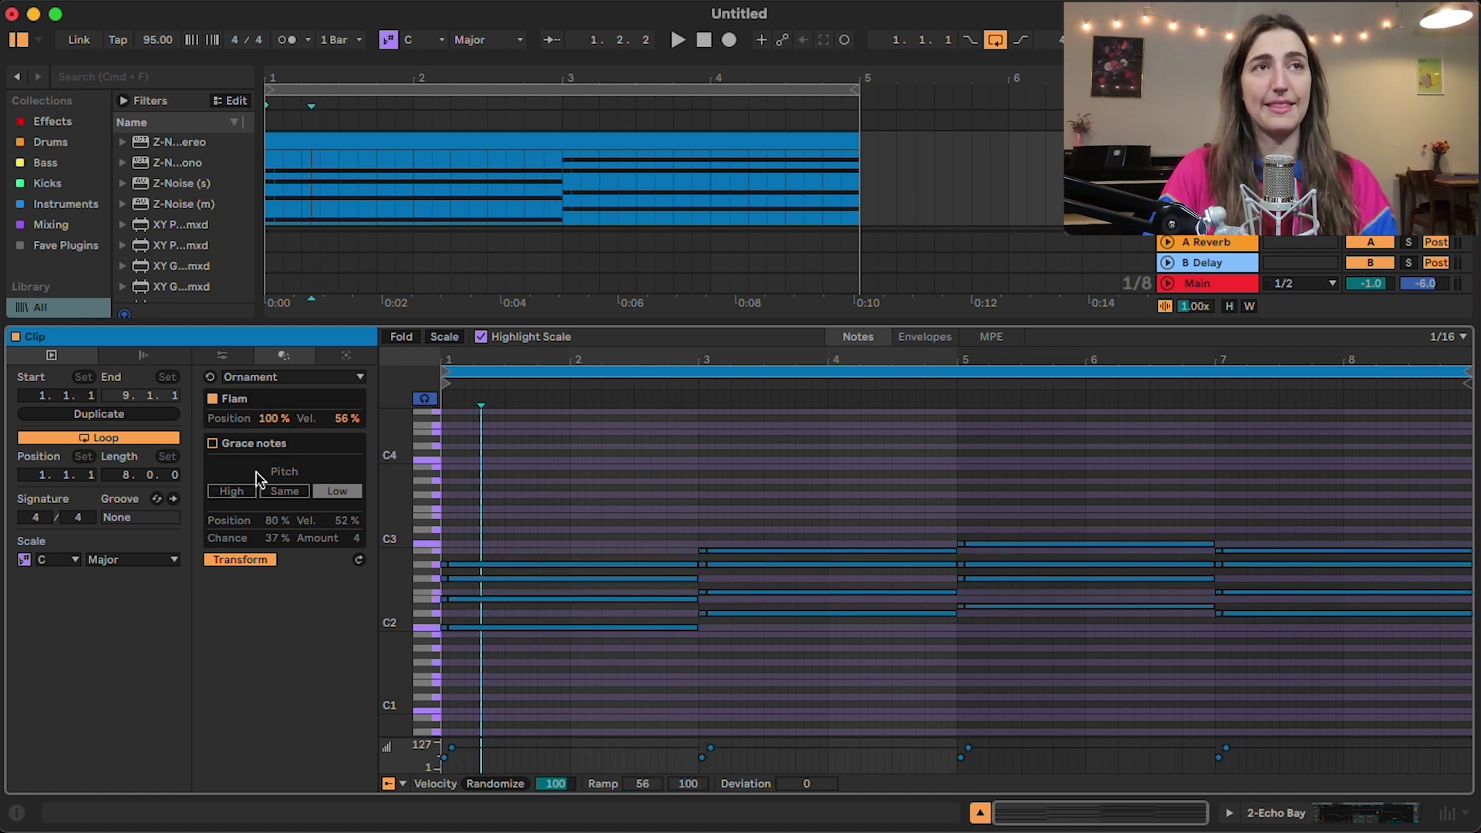
key("super+a")
- Add grace notes before each chord, trying pitches above then below
left_click(212, 444)
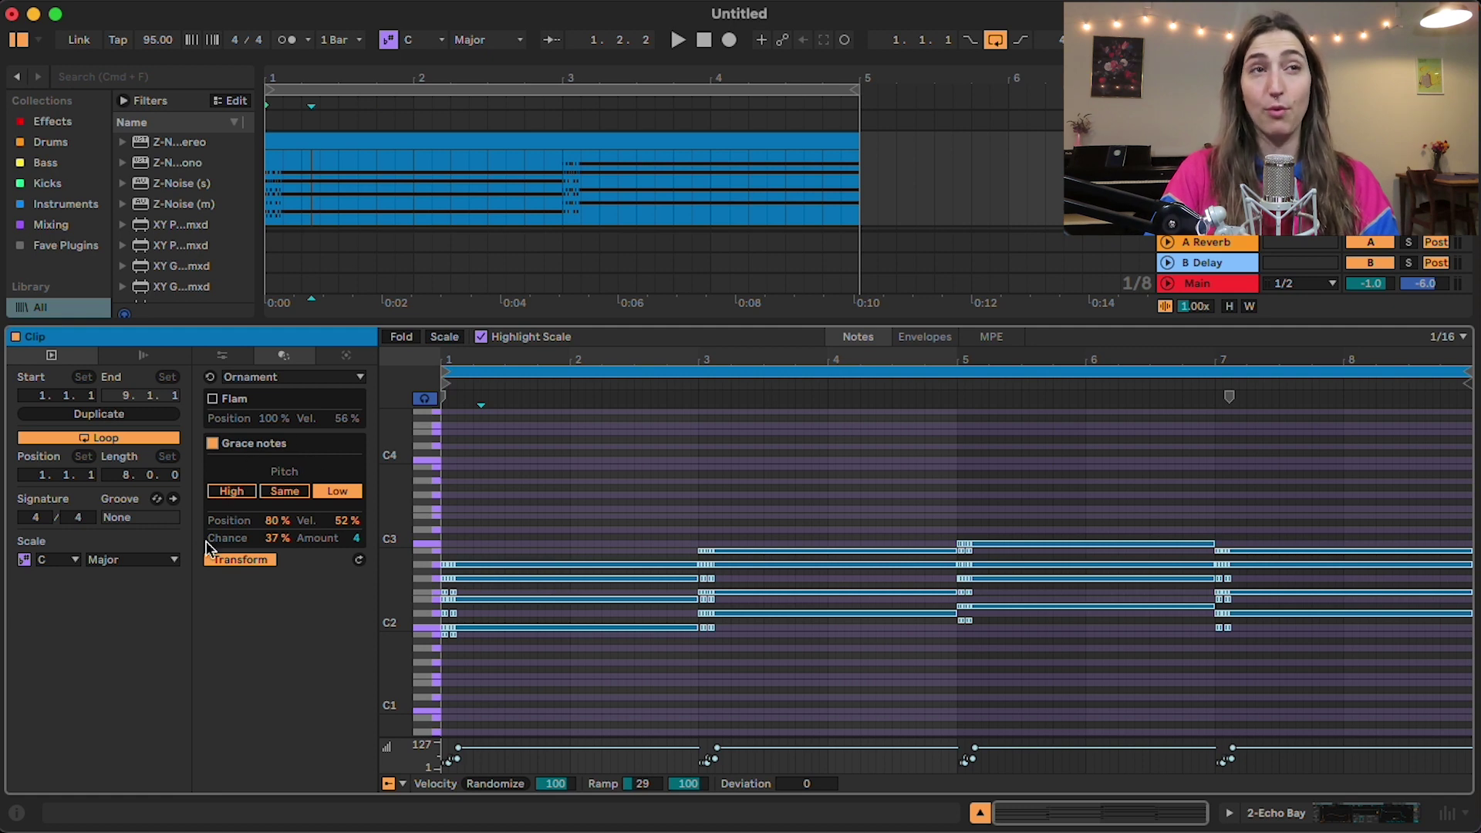
left_click(233, 492)
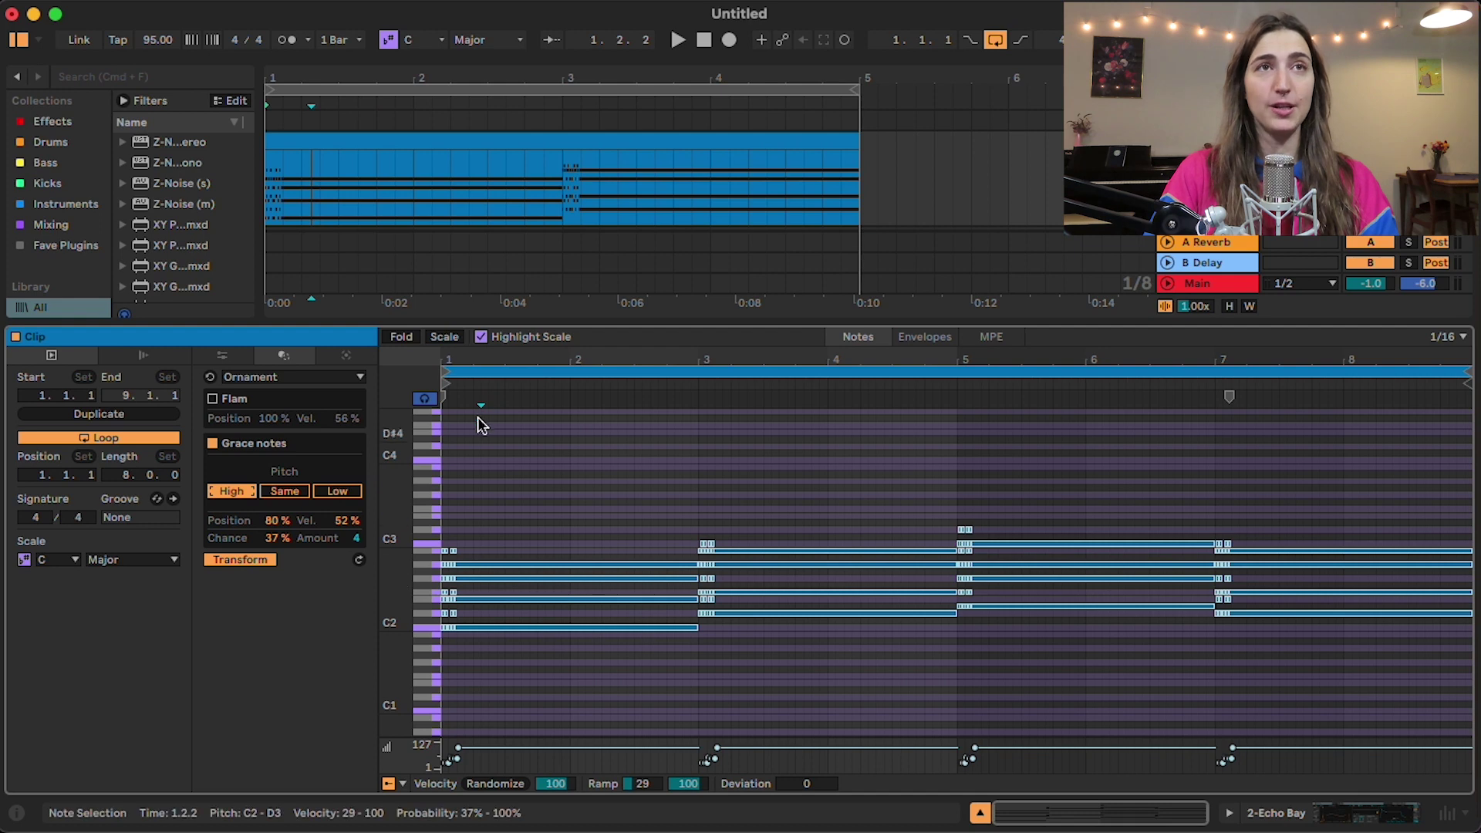
key("space")
key("plus")
key("plus")
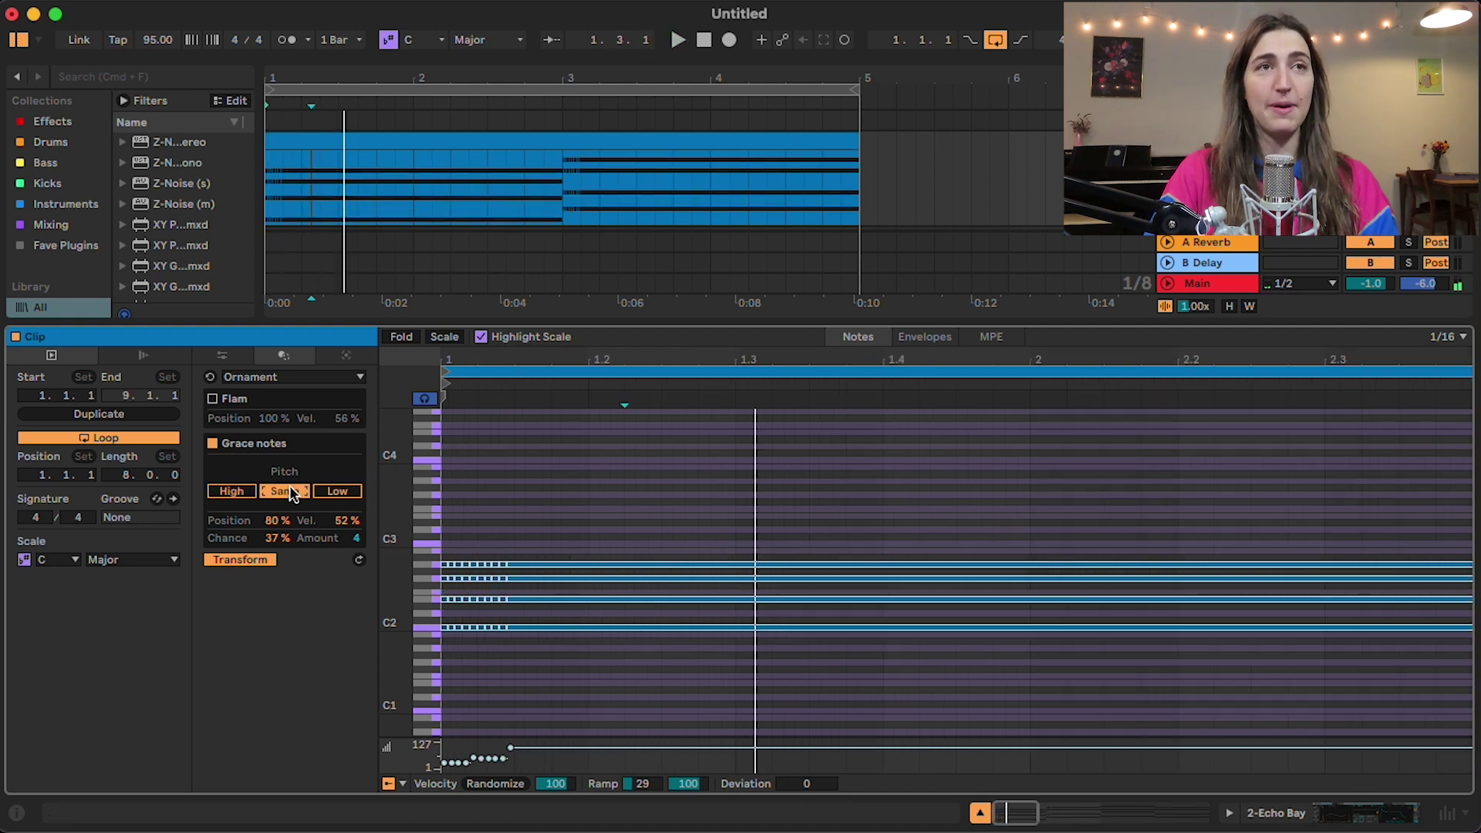
left_click(338, 491)
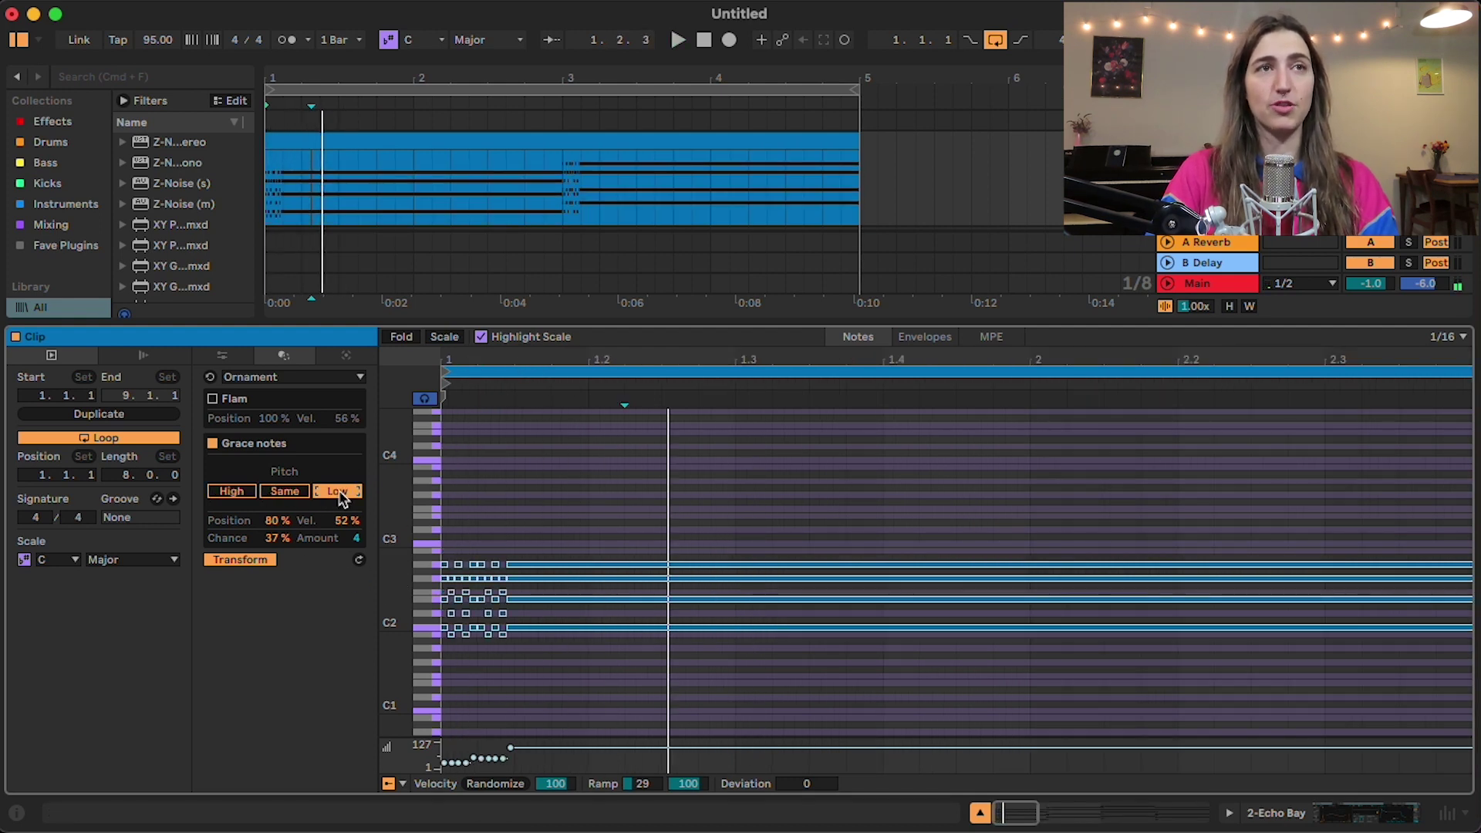
mouse_move(272, 528)
left_mouse_down()
mouse_move(272, 586)
mouse_move(272, 527)
left_mouse_up()
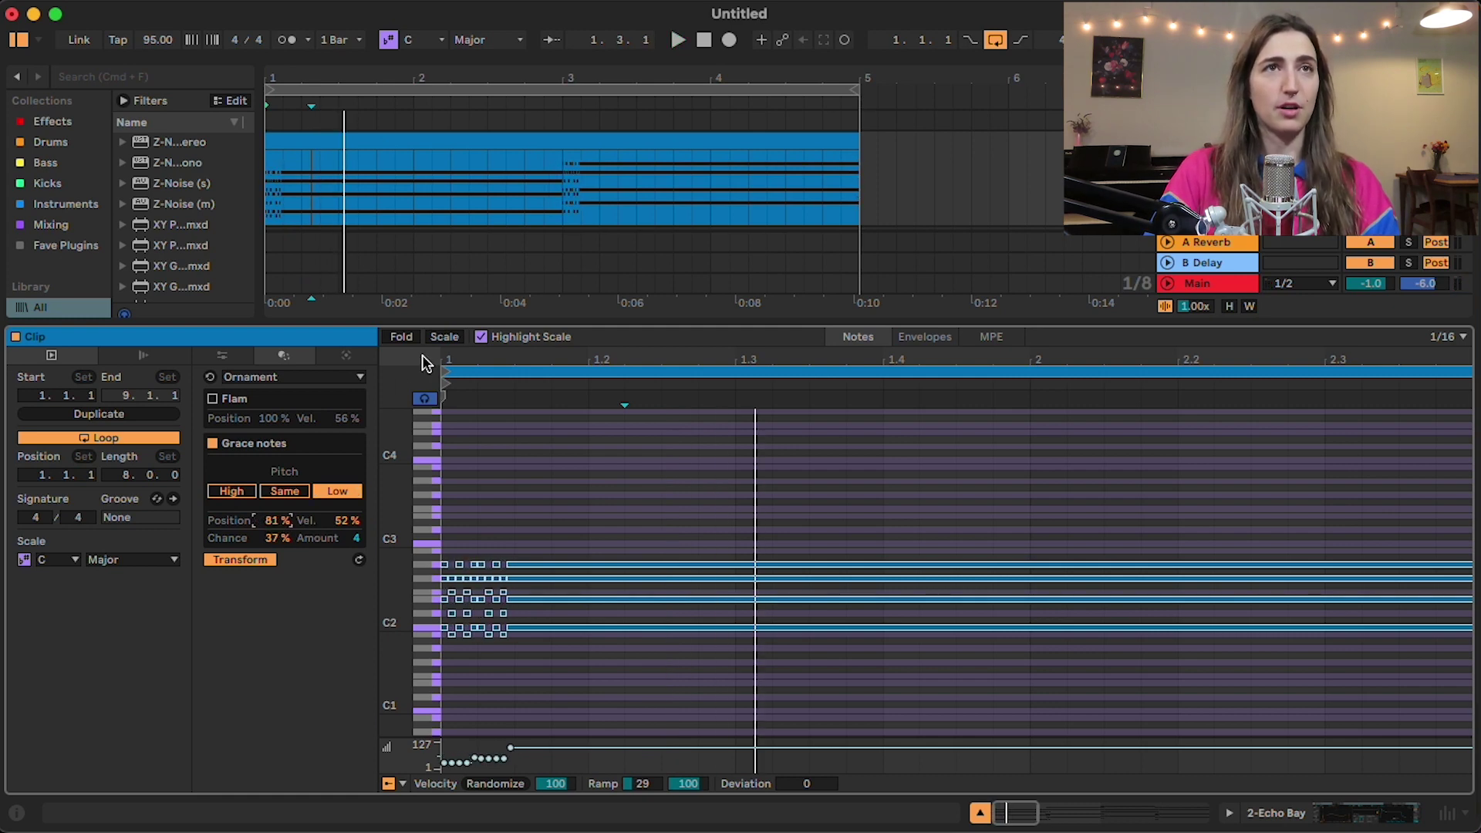
- Move grace notes to 64% position, lower their velocity, and raise the amount to 10
left_click_drag(481, 356, 481, 336)
mouse_move(348, 521)
left_mouse_down()
mouse_move(347, 534)
mouse_move(347, 515)
left_mouse_up()
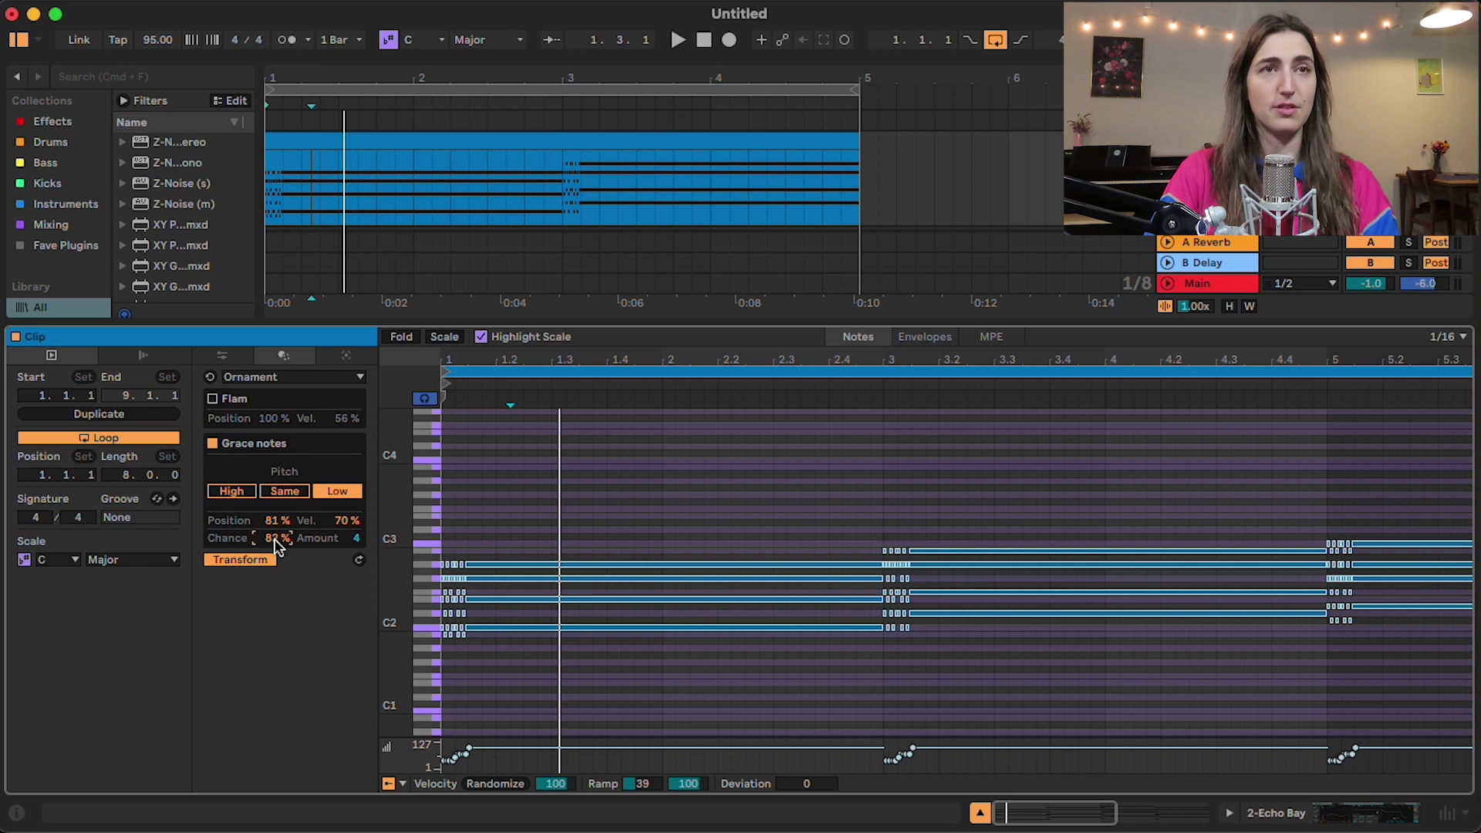
key("space")
left_click_drag(275, 521, 363, 549)
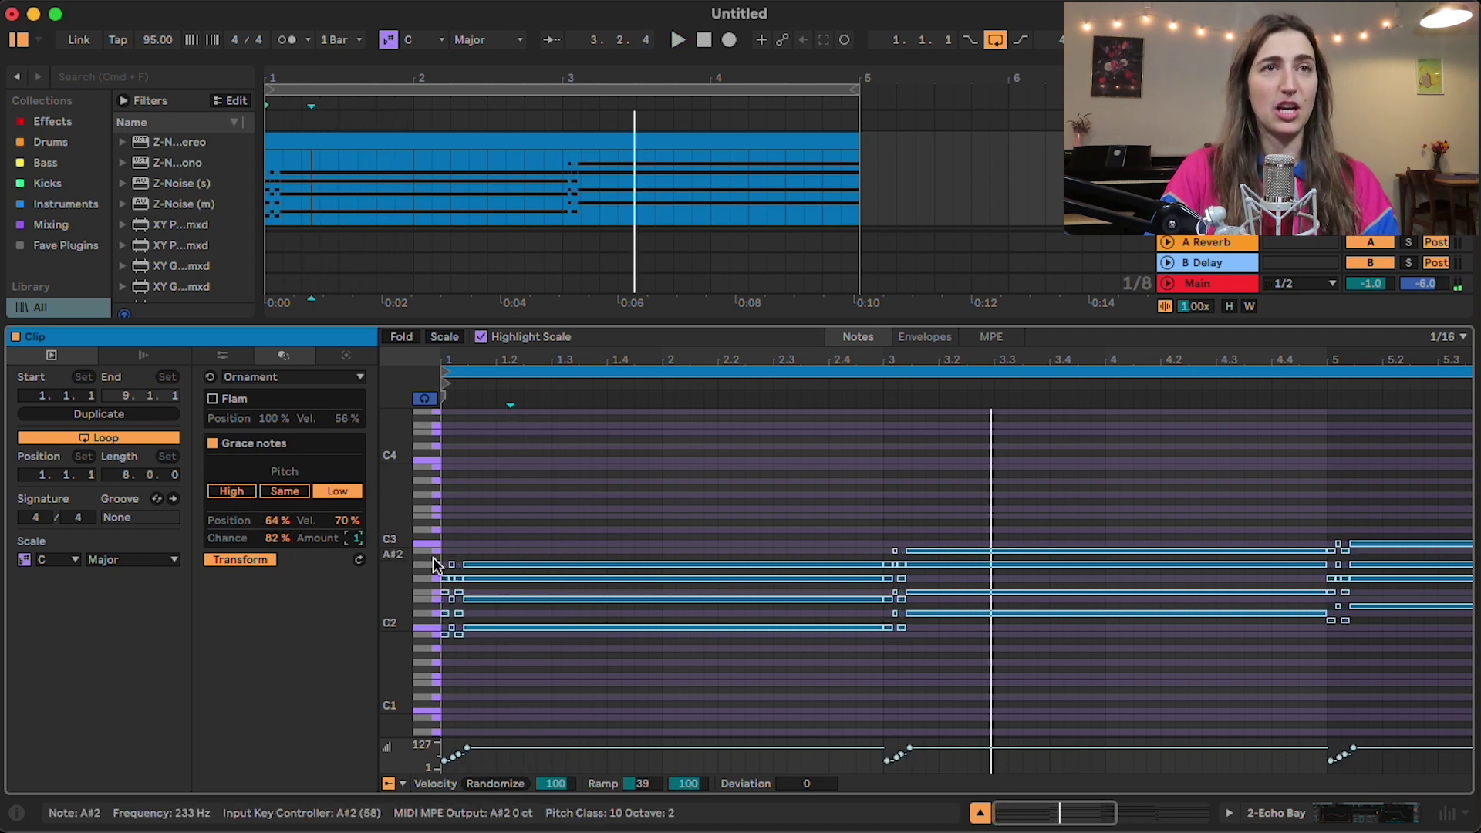
left_click_drag(358, 549, 358, 556)
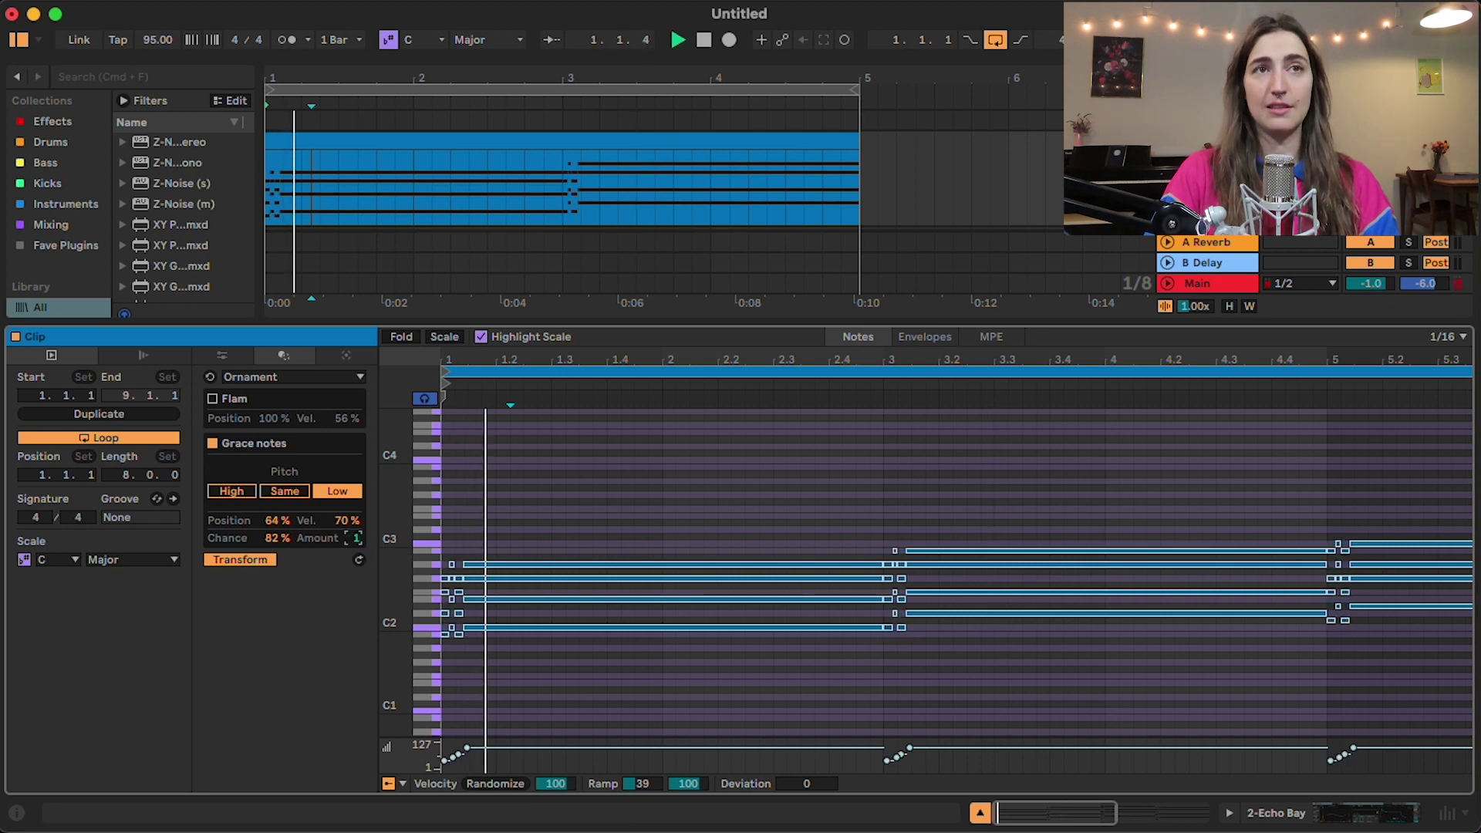
left_click(285, 377)
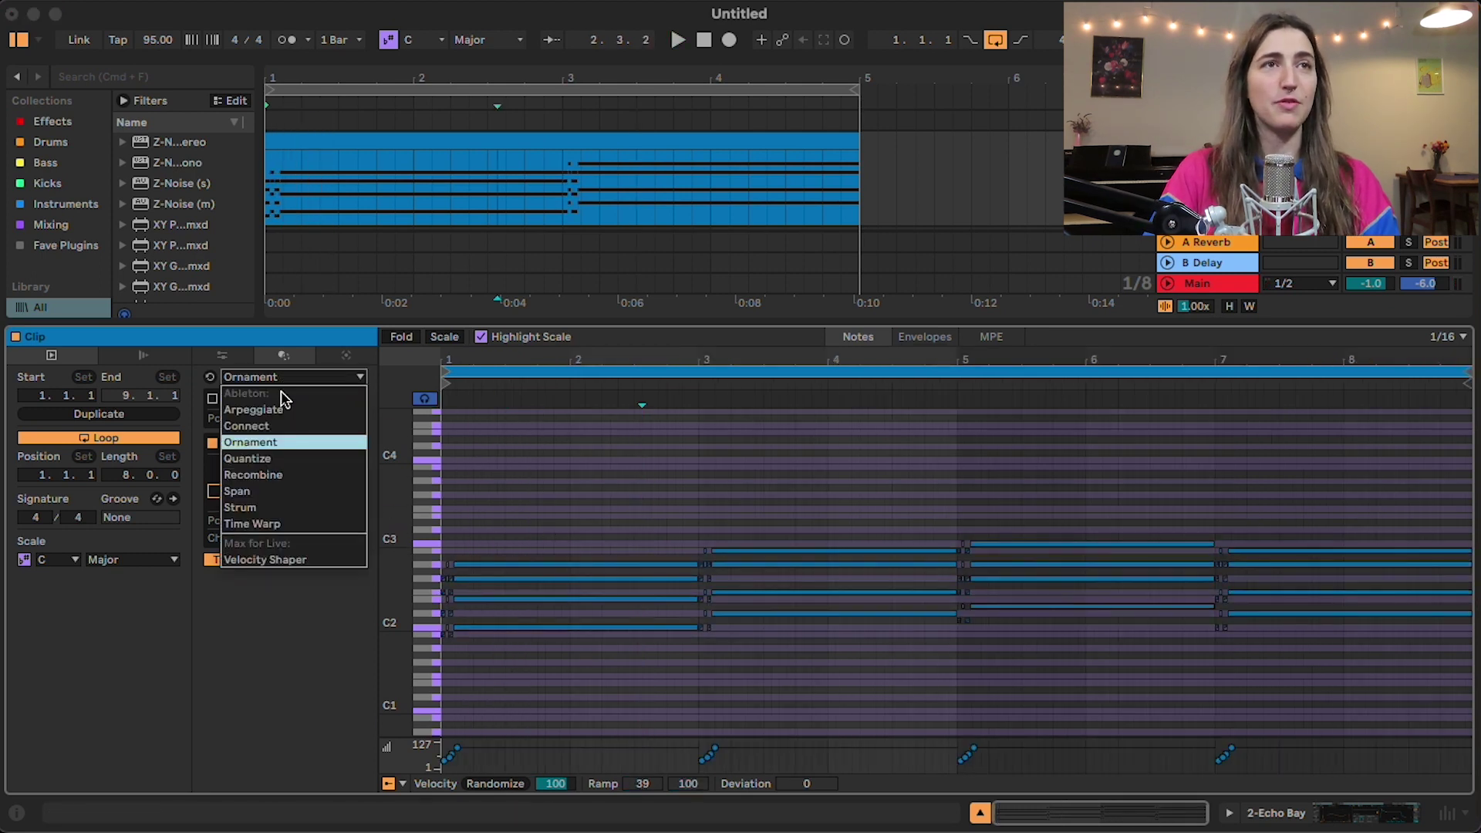
- Quantize all chord notes, trying 1/8, 1/16, 1/32 and triplet grids
left_click(271, 460)
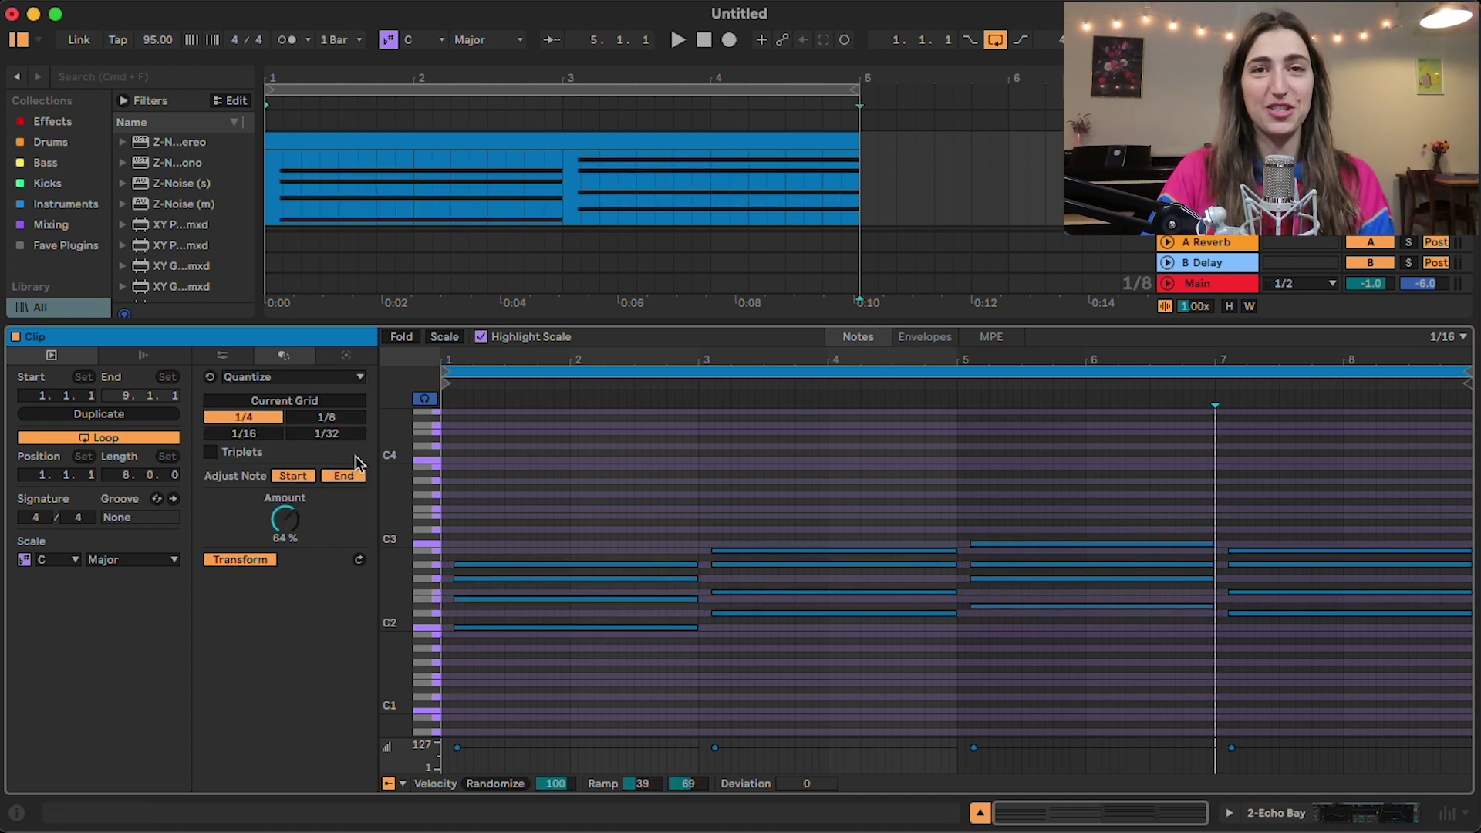
key("super+a")
left_click(313, 417)
left_click(259, 434)
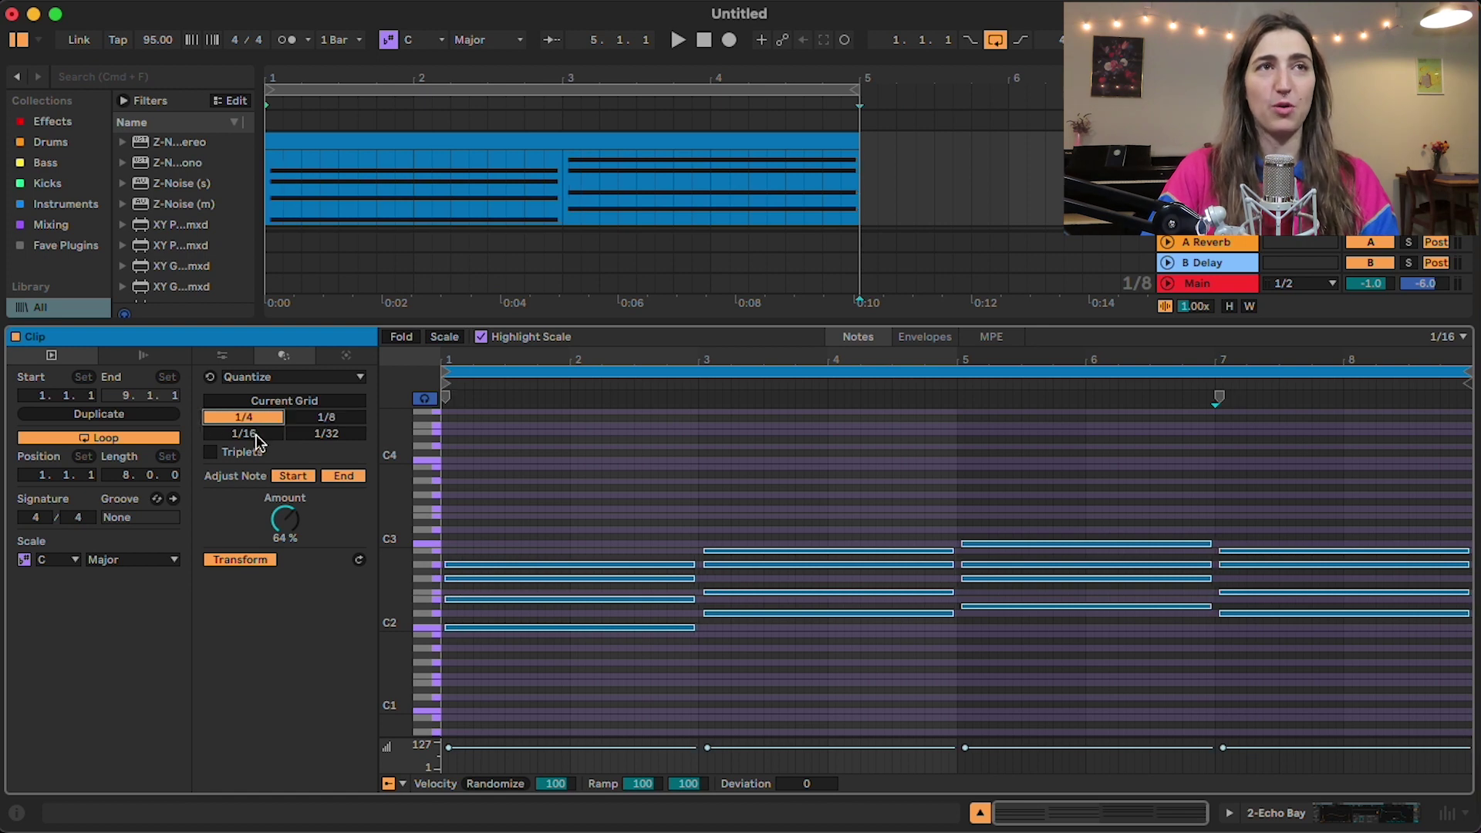
left_click(328, 417)
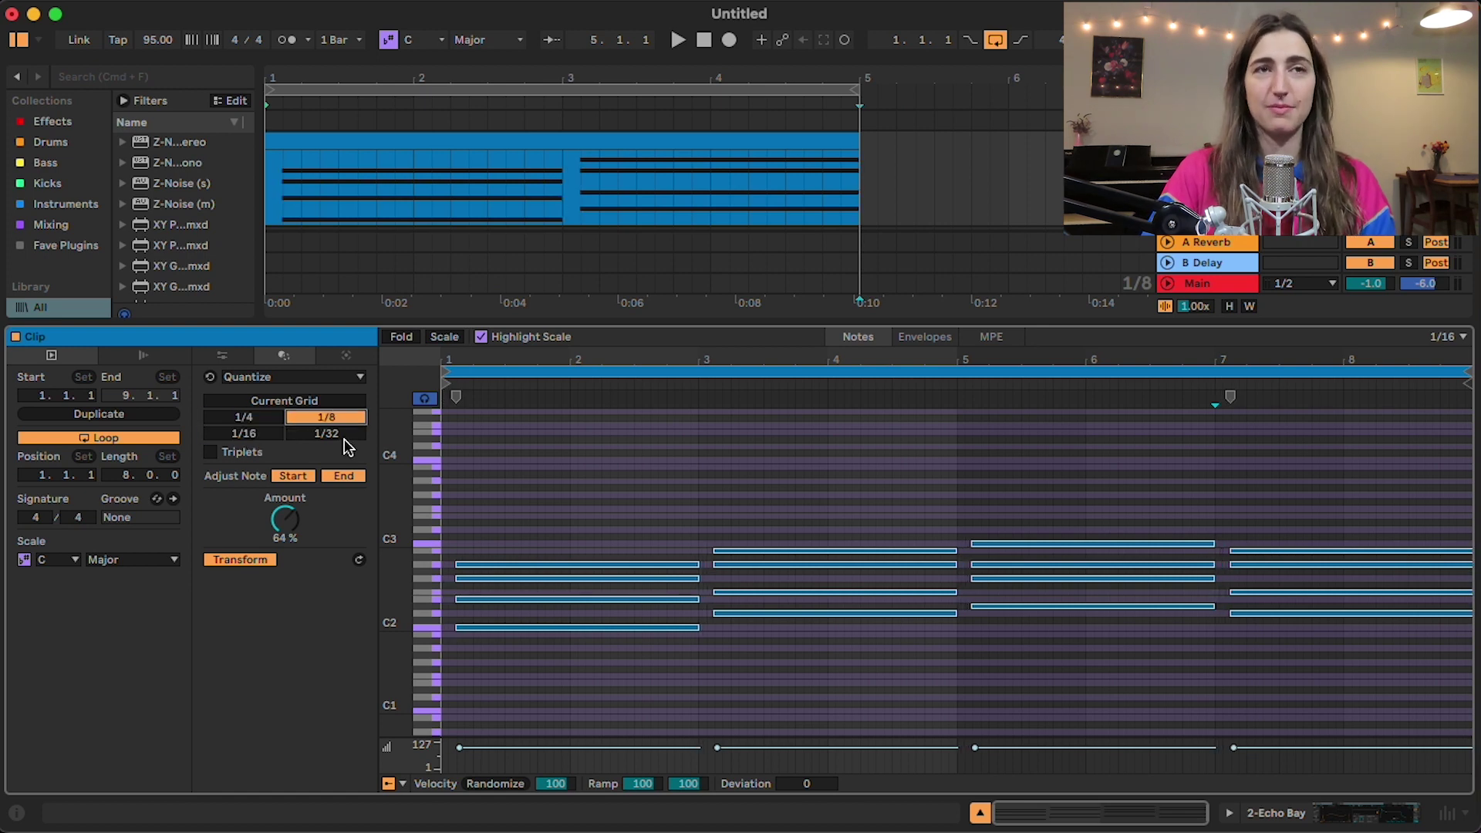
left_click(344, 436)
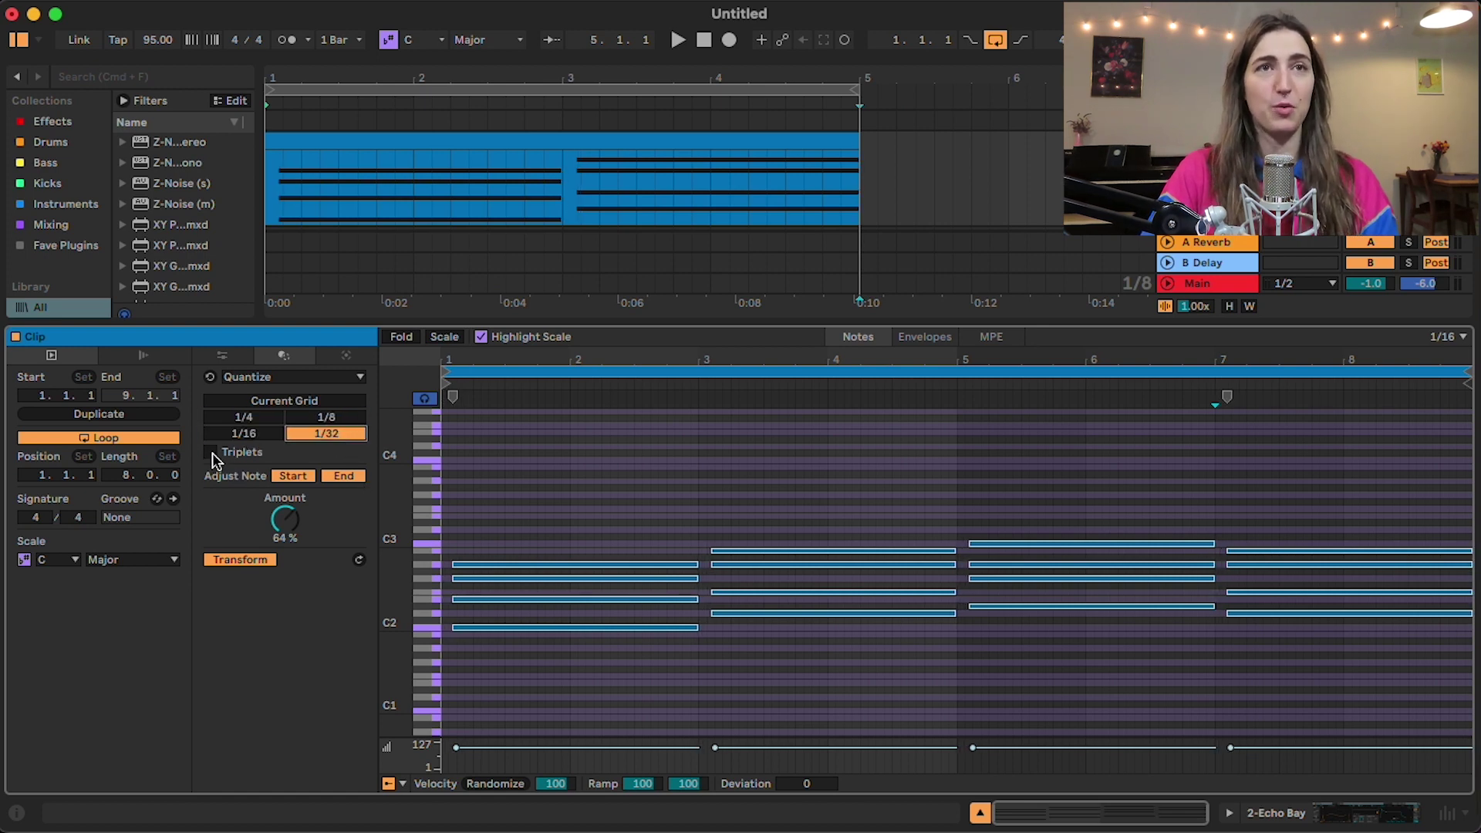
left_click(210, 453)
left_click(210, 453)
- Quantize note starts and ends at 100% amount to a 1/4 grid
left_click(291, 478)
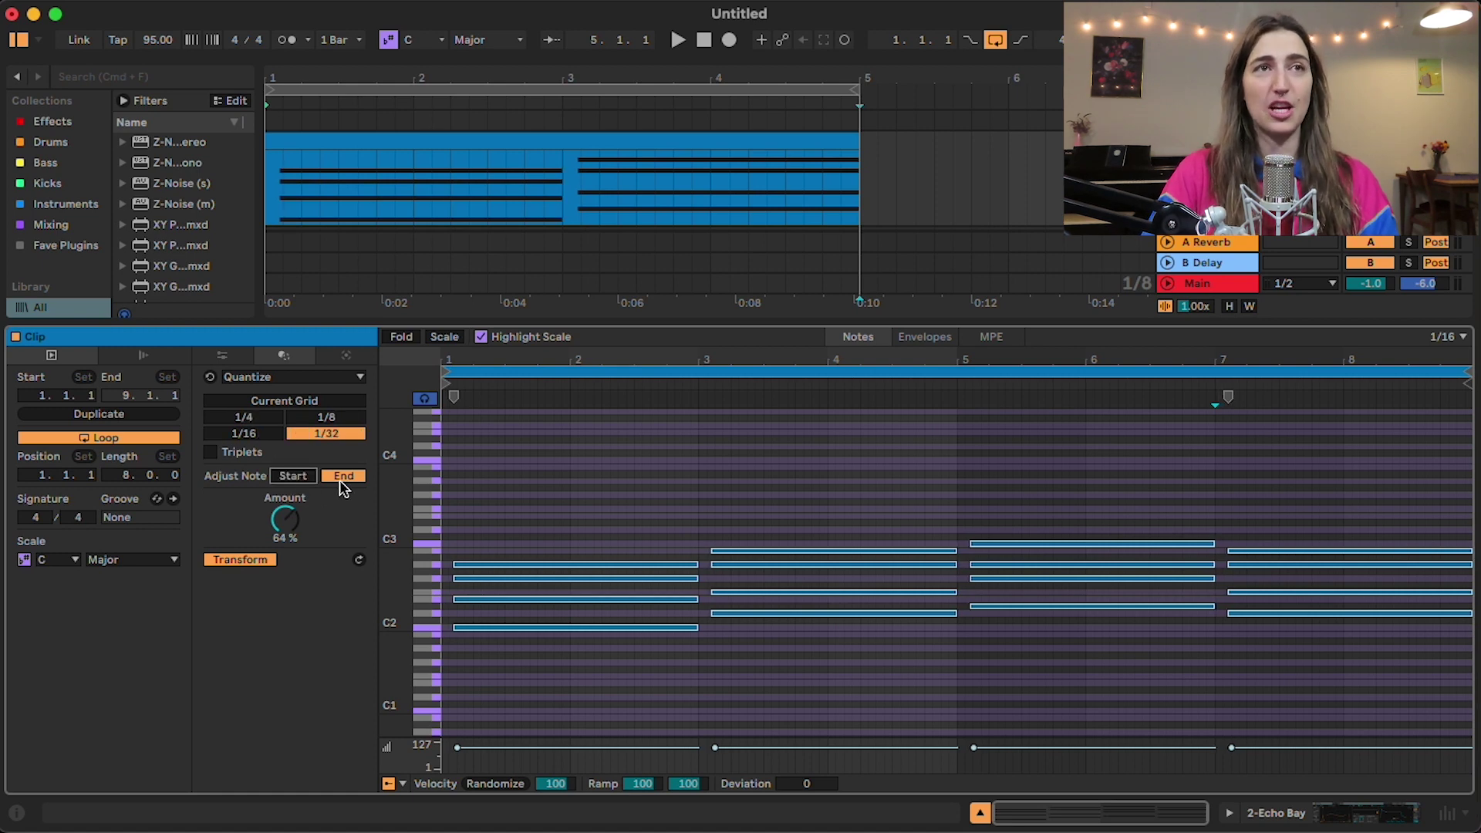
left_click(360, 478)
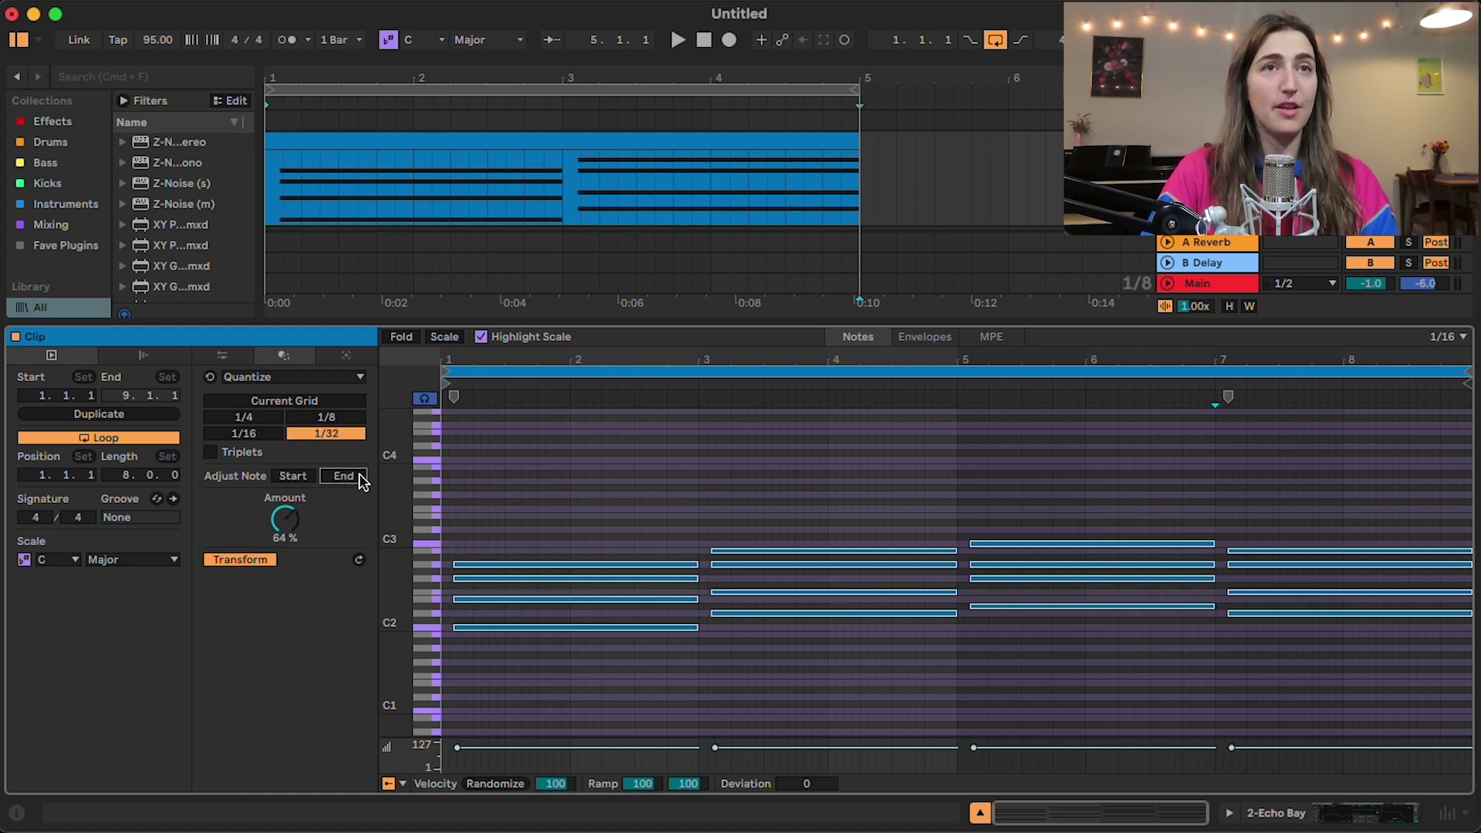
left_click(292, 477)
mouse_move(285, 519)
left_mouse_down()
mouse_move(285, 478)
mouse_move(289, 542)
left_mouse_up()
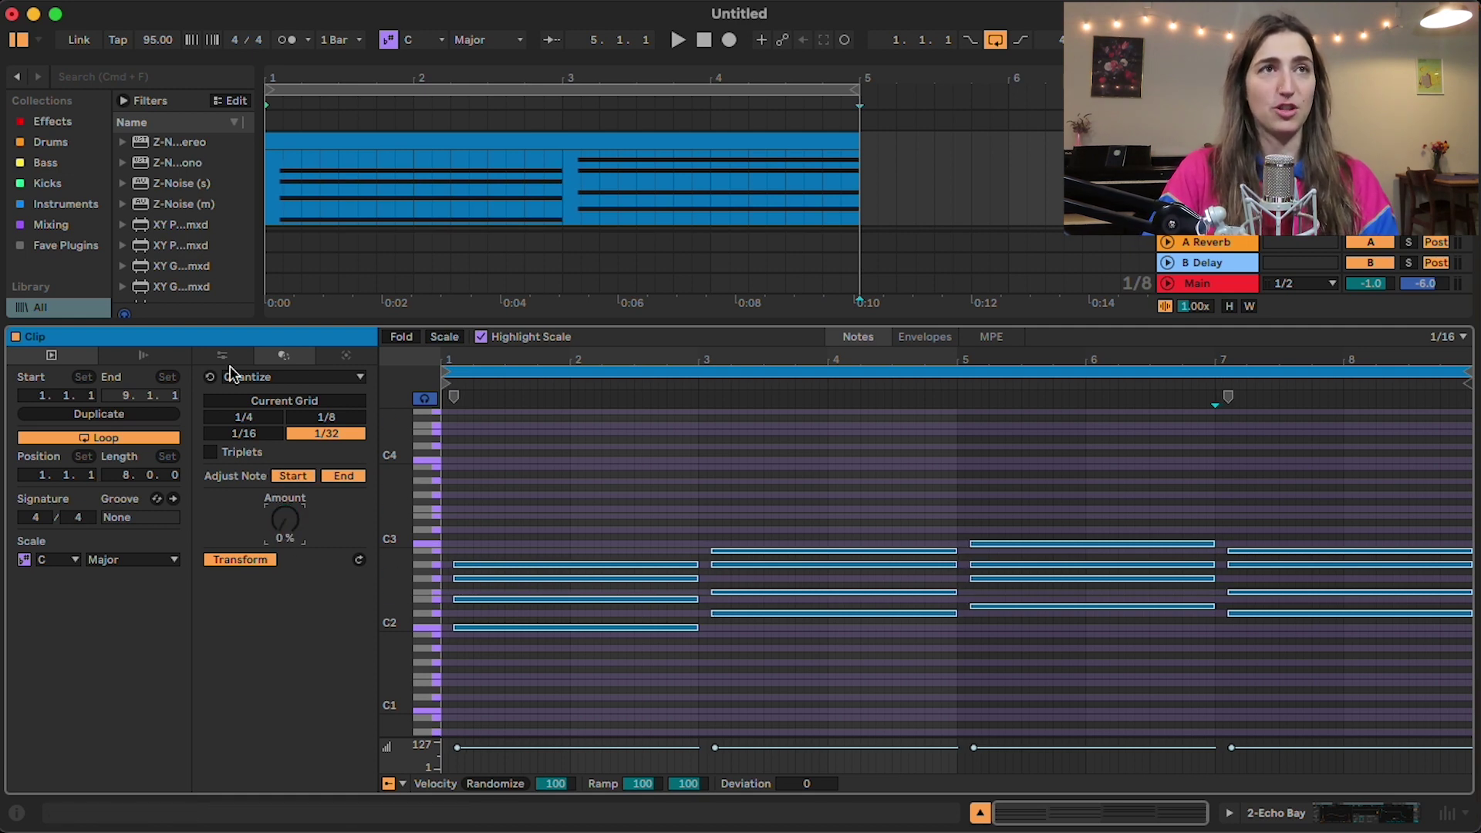
left_click(282, 417)
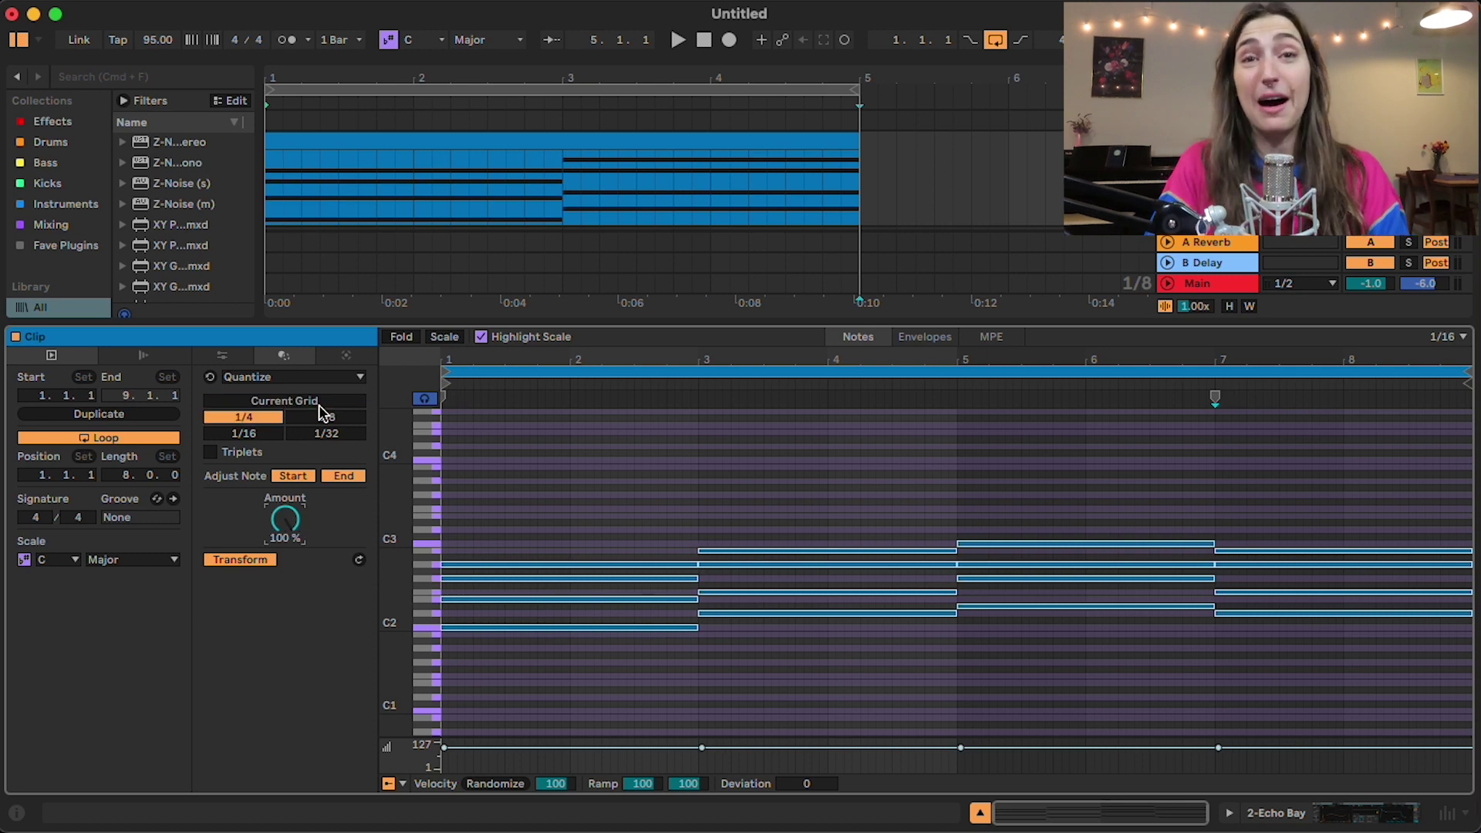
left_click(287, 378)
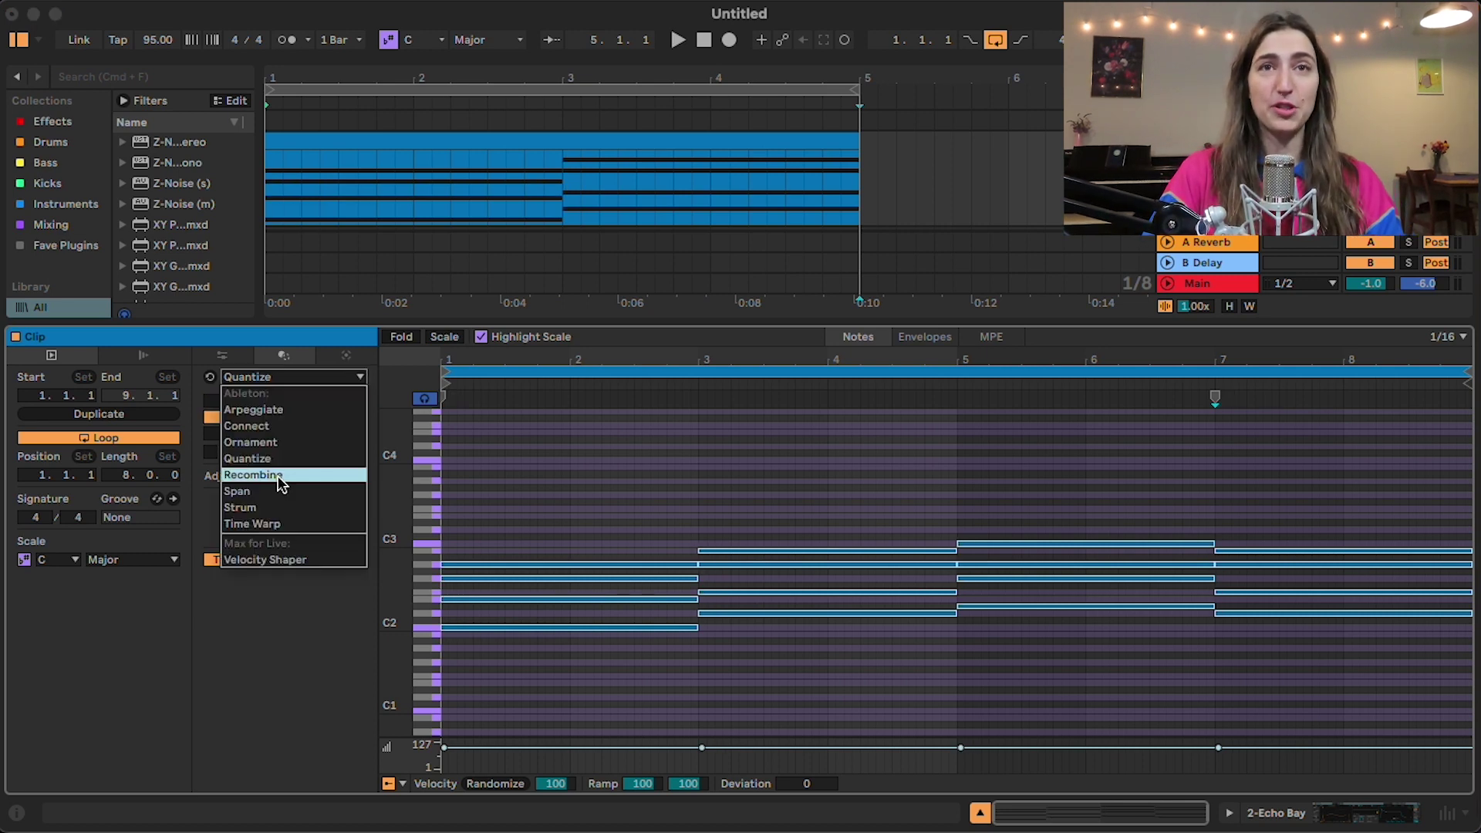
- Apply Recombine to the chords and rotate the note pitches by one step
left_click(278, 475)
left_click_drag(397, 531, 420, 530)
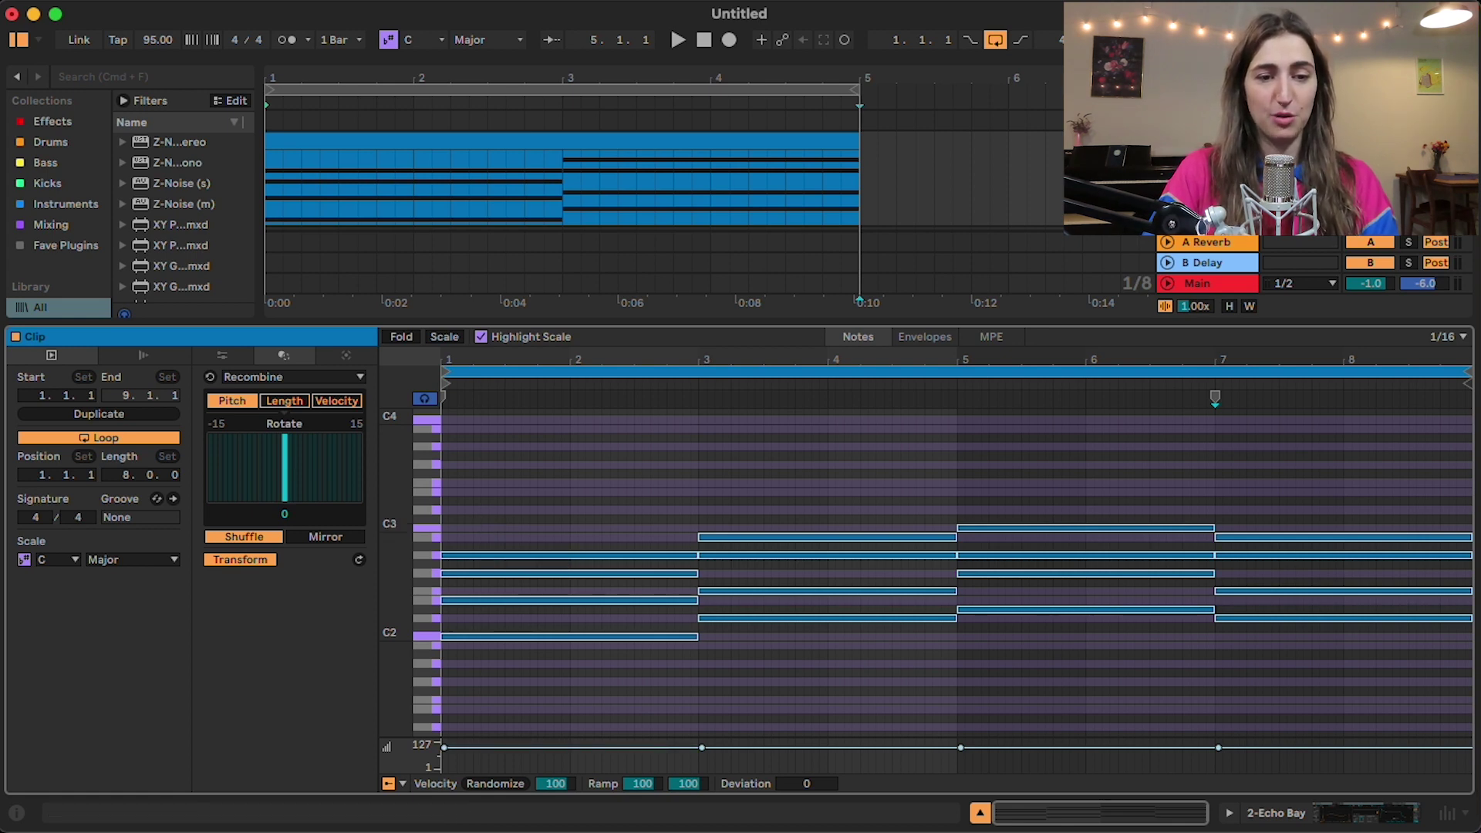
key("space")
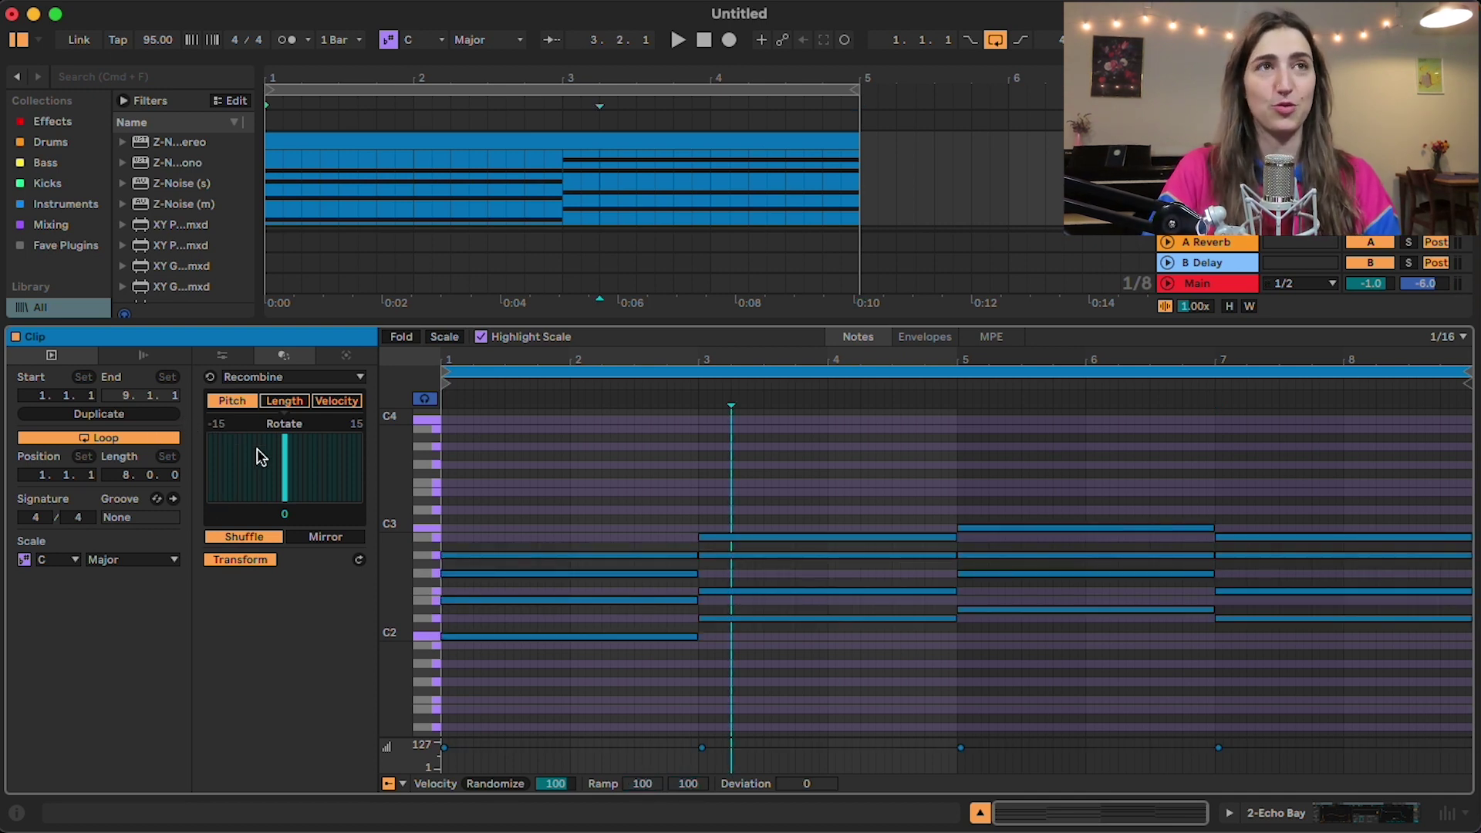
key("space")
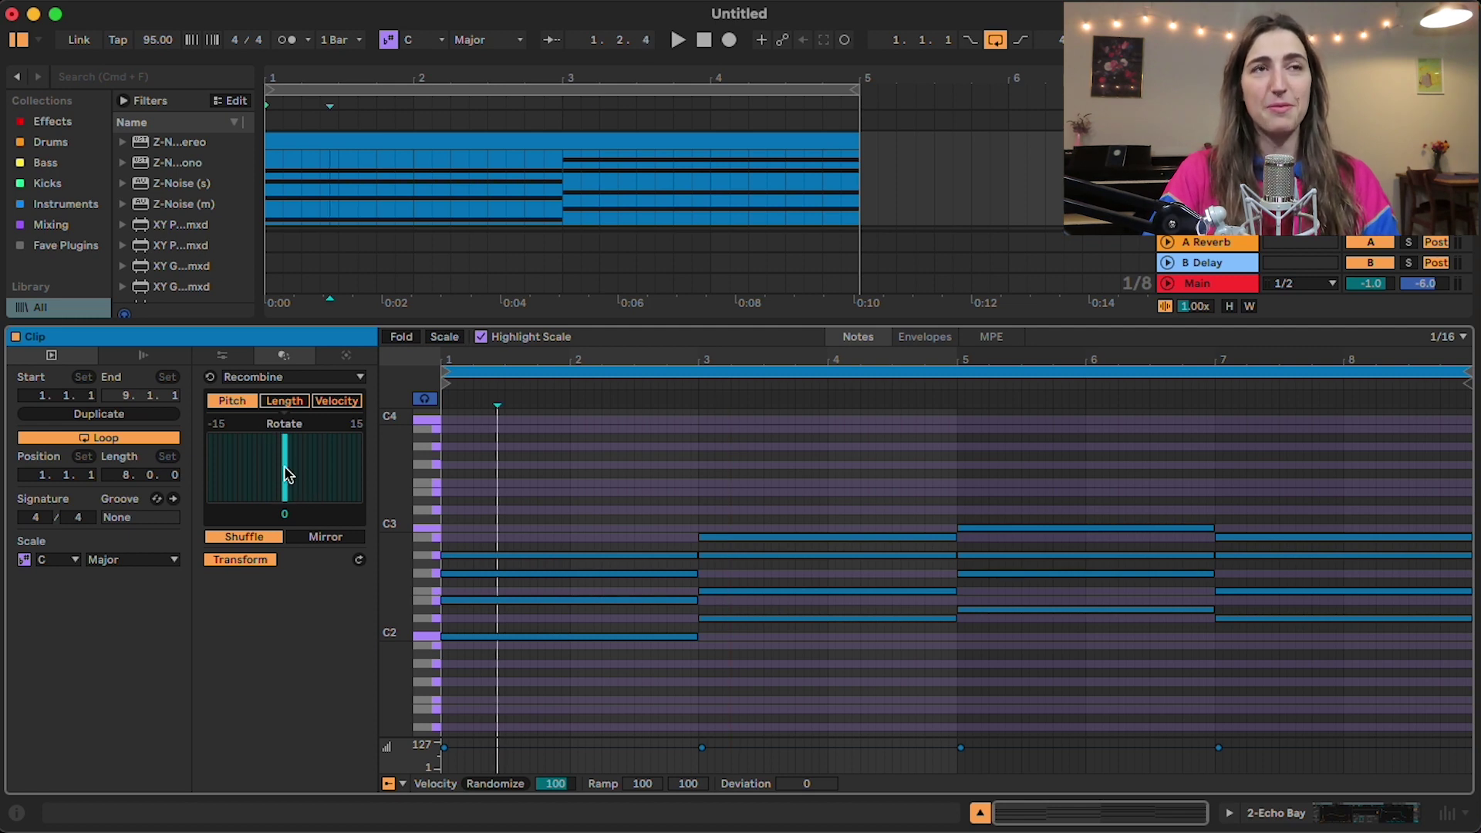
left_click_drag(288, 466, 257, 487)
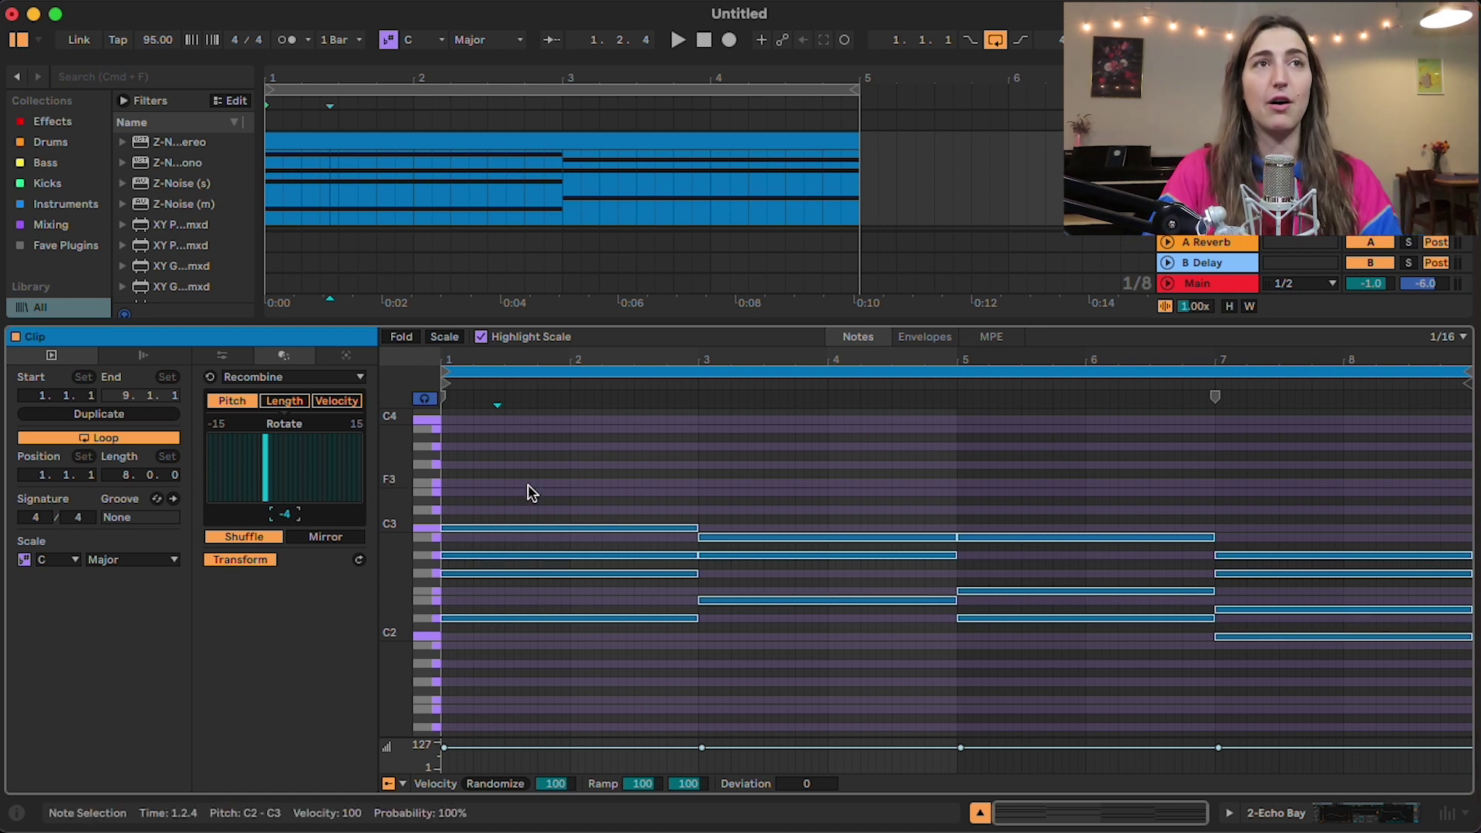
key("space")
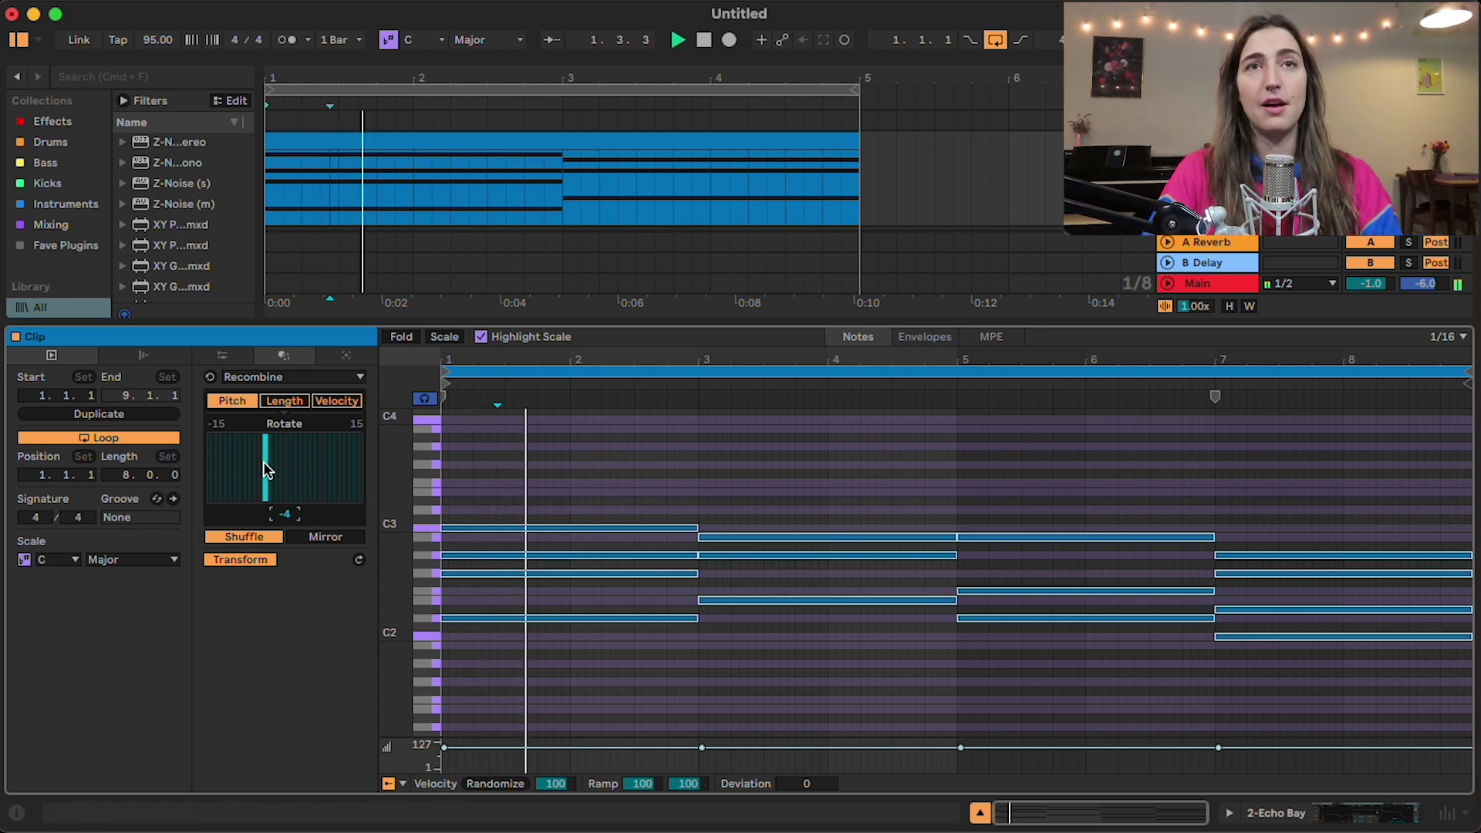
key("space")
- Rotate the chord pitches further, to -14, and commit the arrangement
left_click(261, 467)
left_click_drag(261, 467, 251, 465)
key("space")
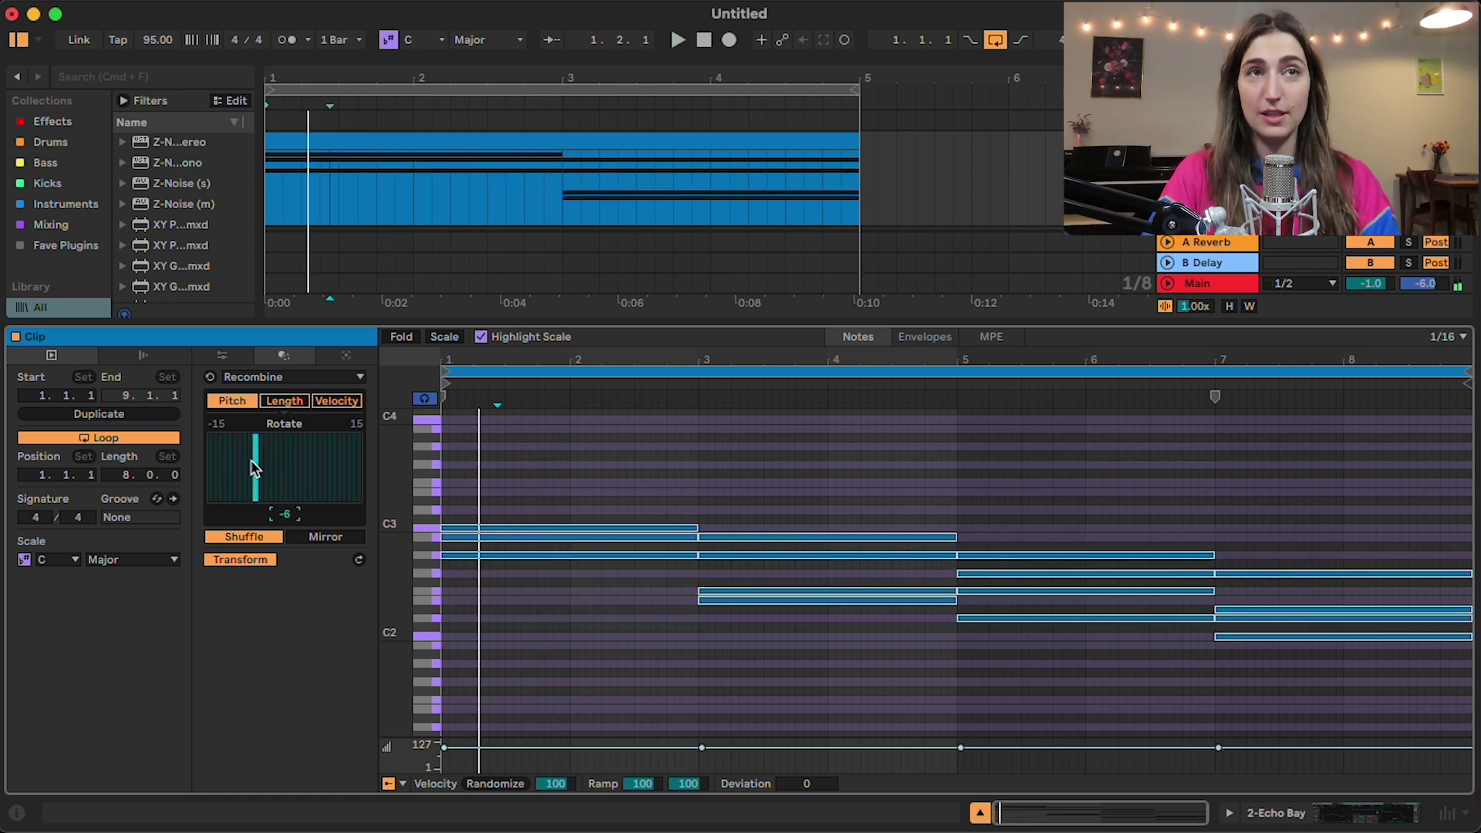
key("space")
left_click_drag(247, 465, 308, 485)
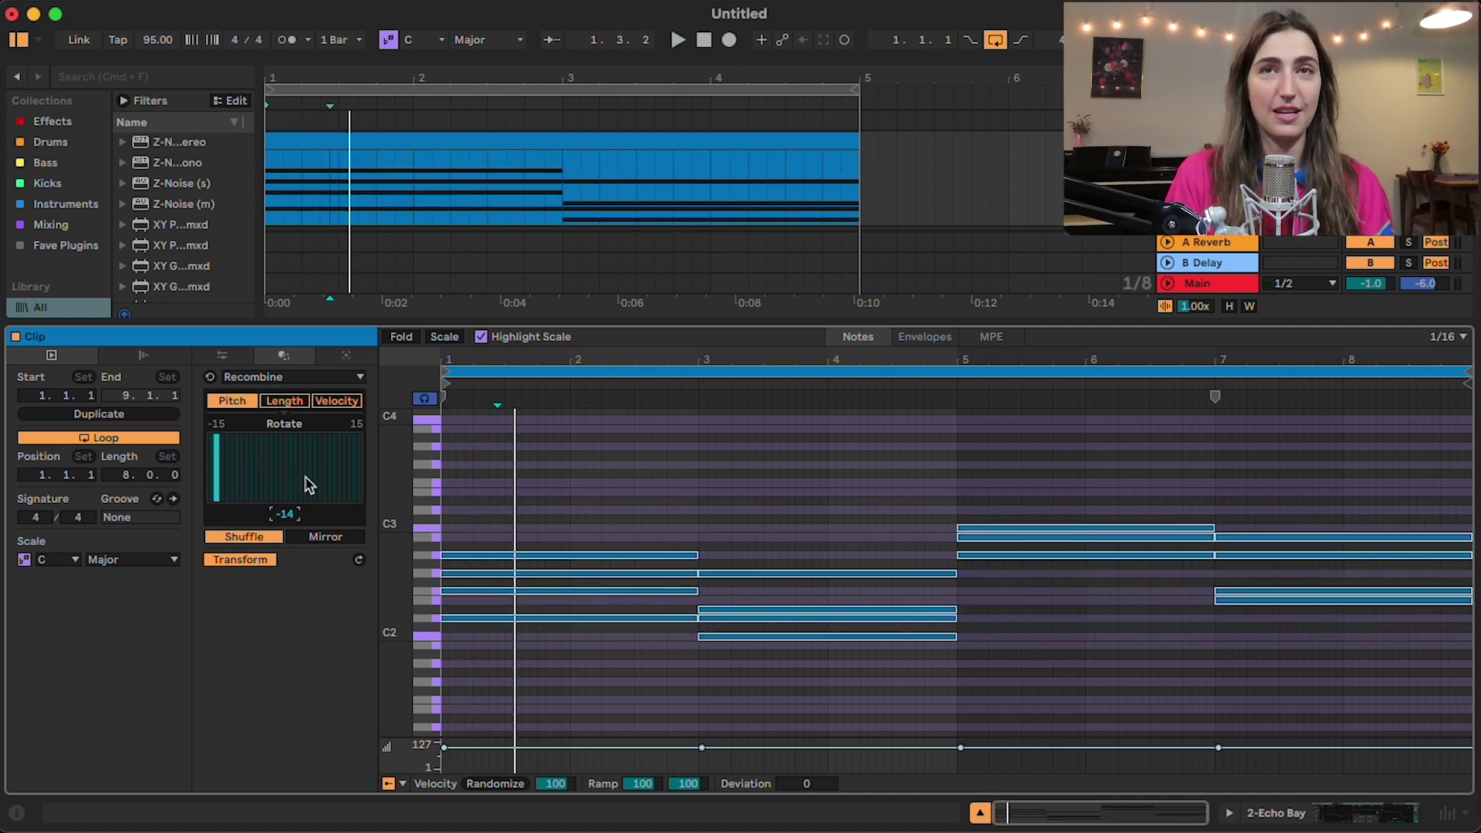
left_click(291, 407)
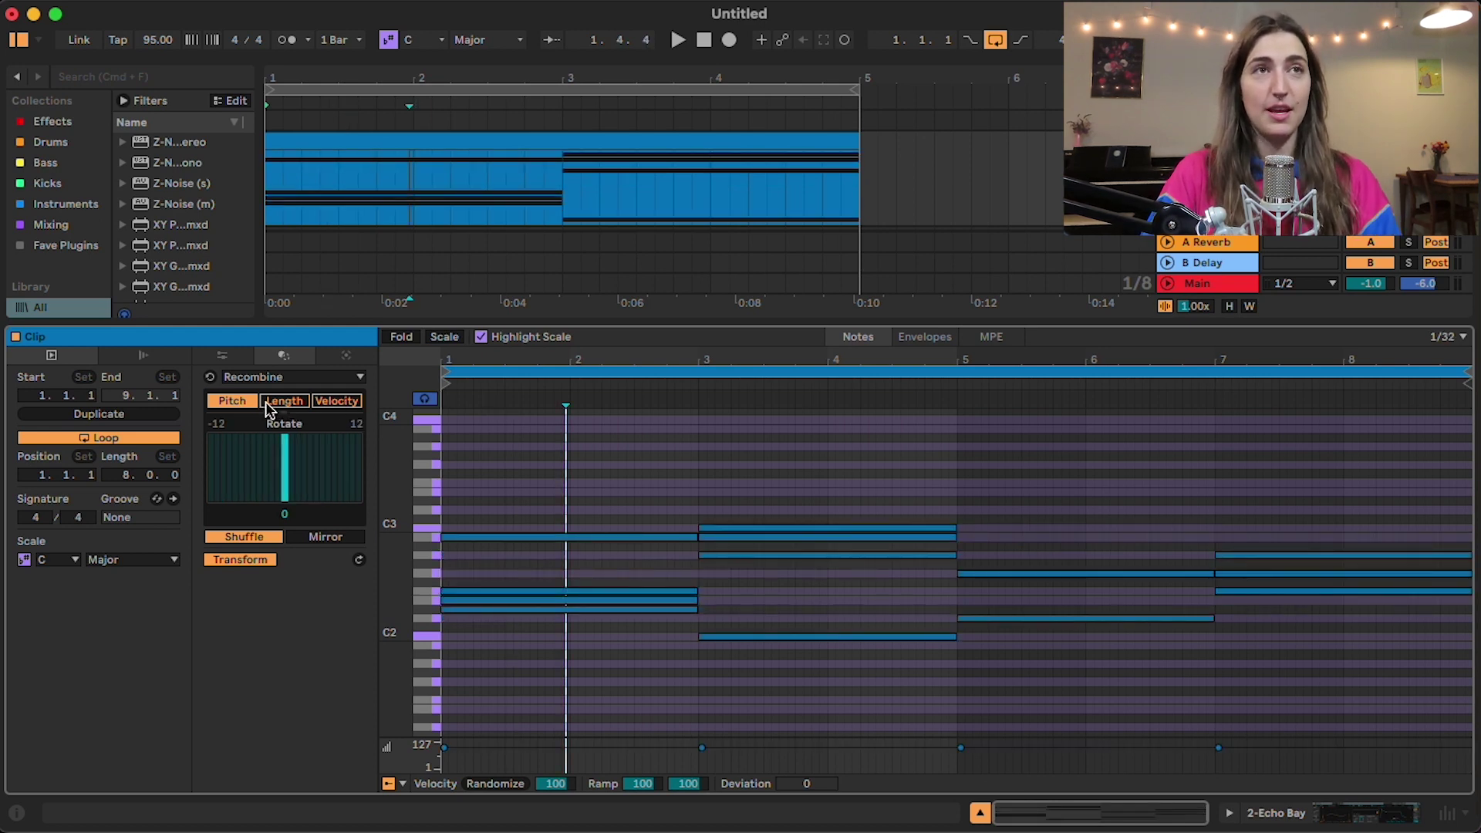
- Include note lengths in Recombine and shorten the note ends in bars 1–2
left_click(277, 403)
left_click_drag(288, 475, 288, 471)
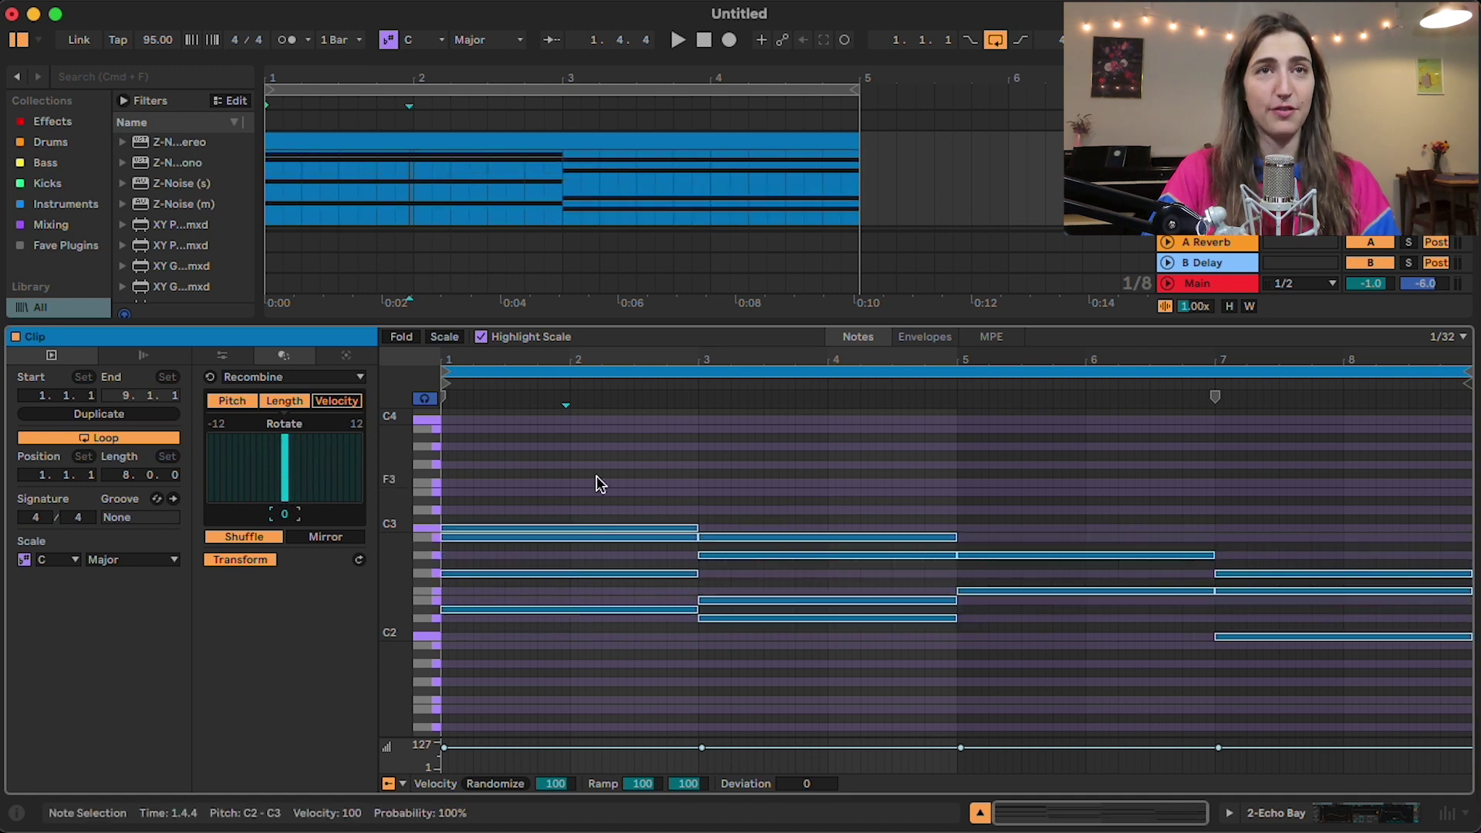
left_click(598, 483)
left_click(694, 529)
left_click_drag(698, 544, 617, 537)
left_click_drag(698, 575, 524, 609)
left_click_drag(697, 529, 887, 629)
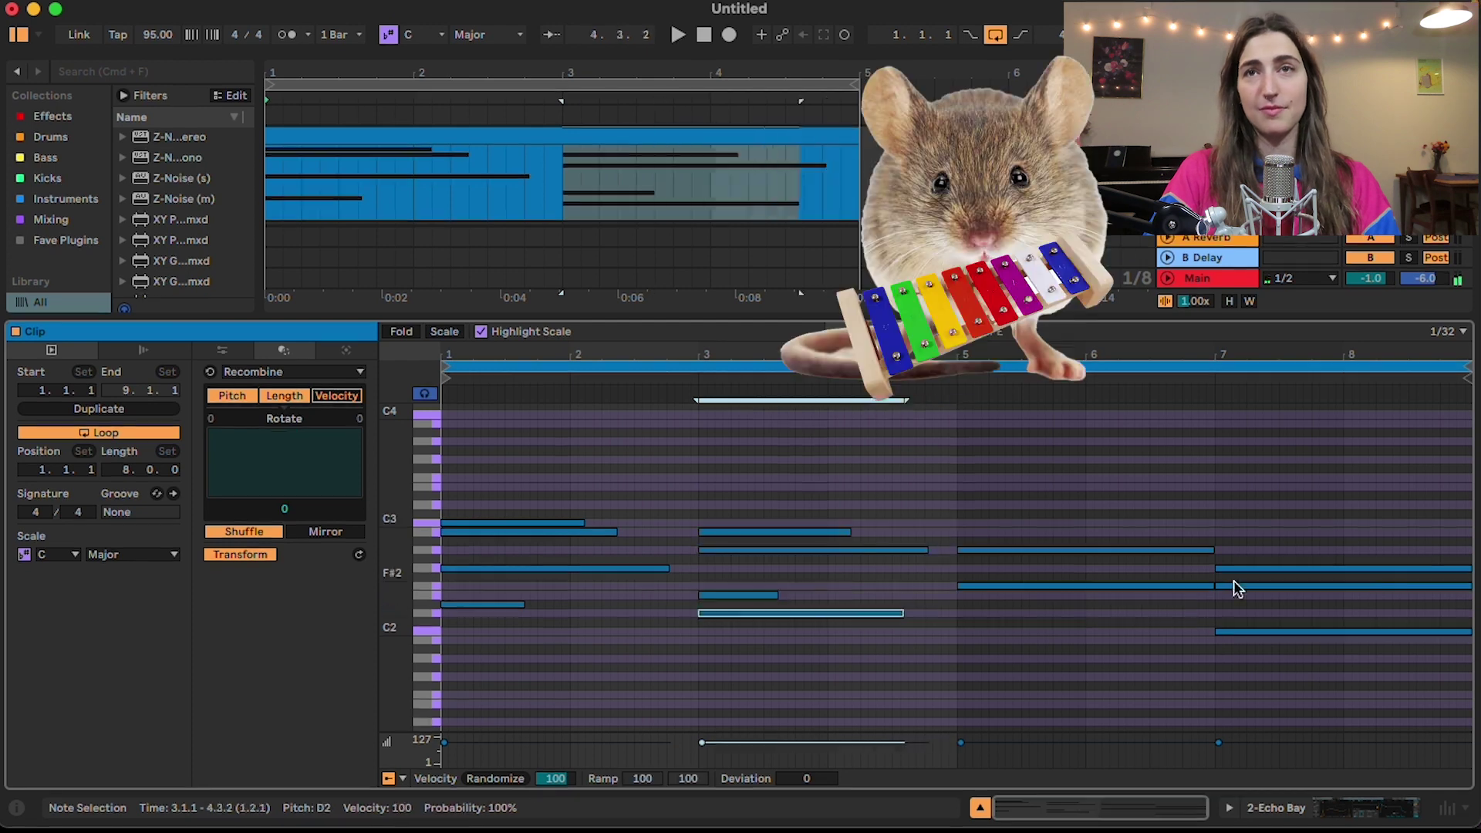
- Randomize the chord velocities and set the attribute rotation to -3
key("super+a")
left_click_drag(284, 463, 329, 465)
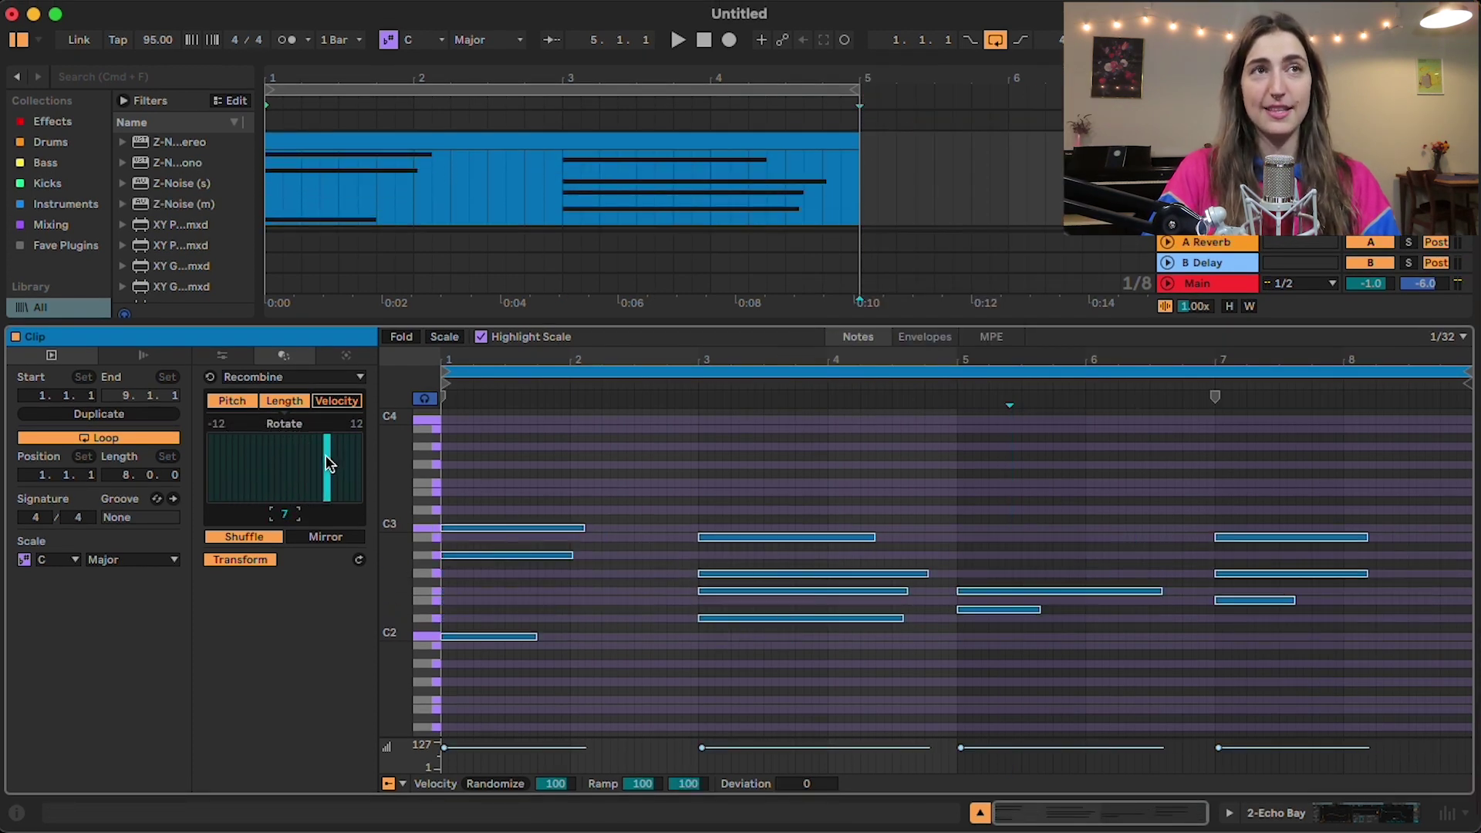
key("super+z")
key("super+z")
key("super+z")
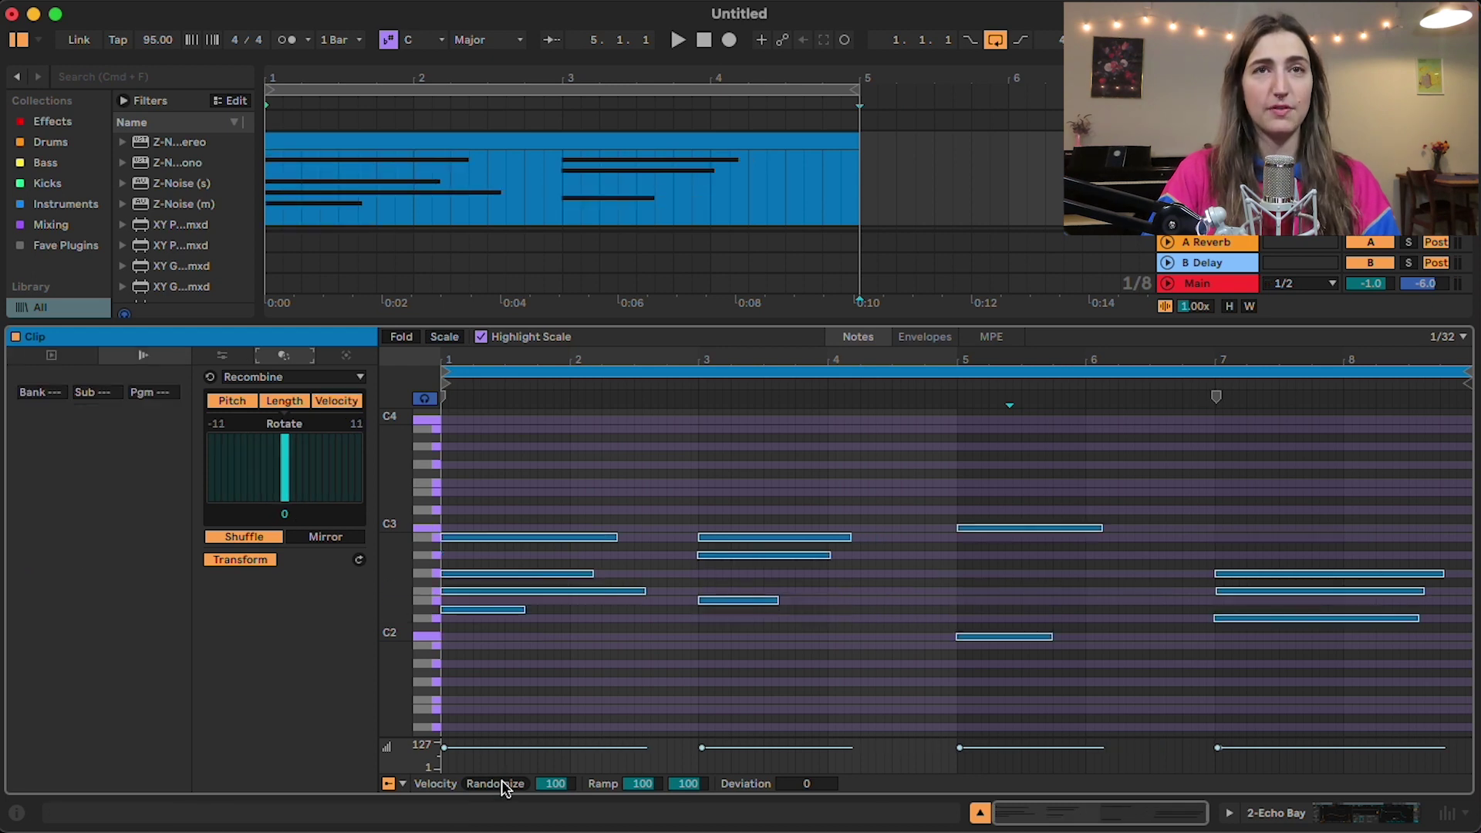
left_click(497, 784)
left_click(498, 784)
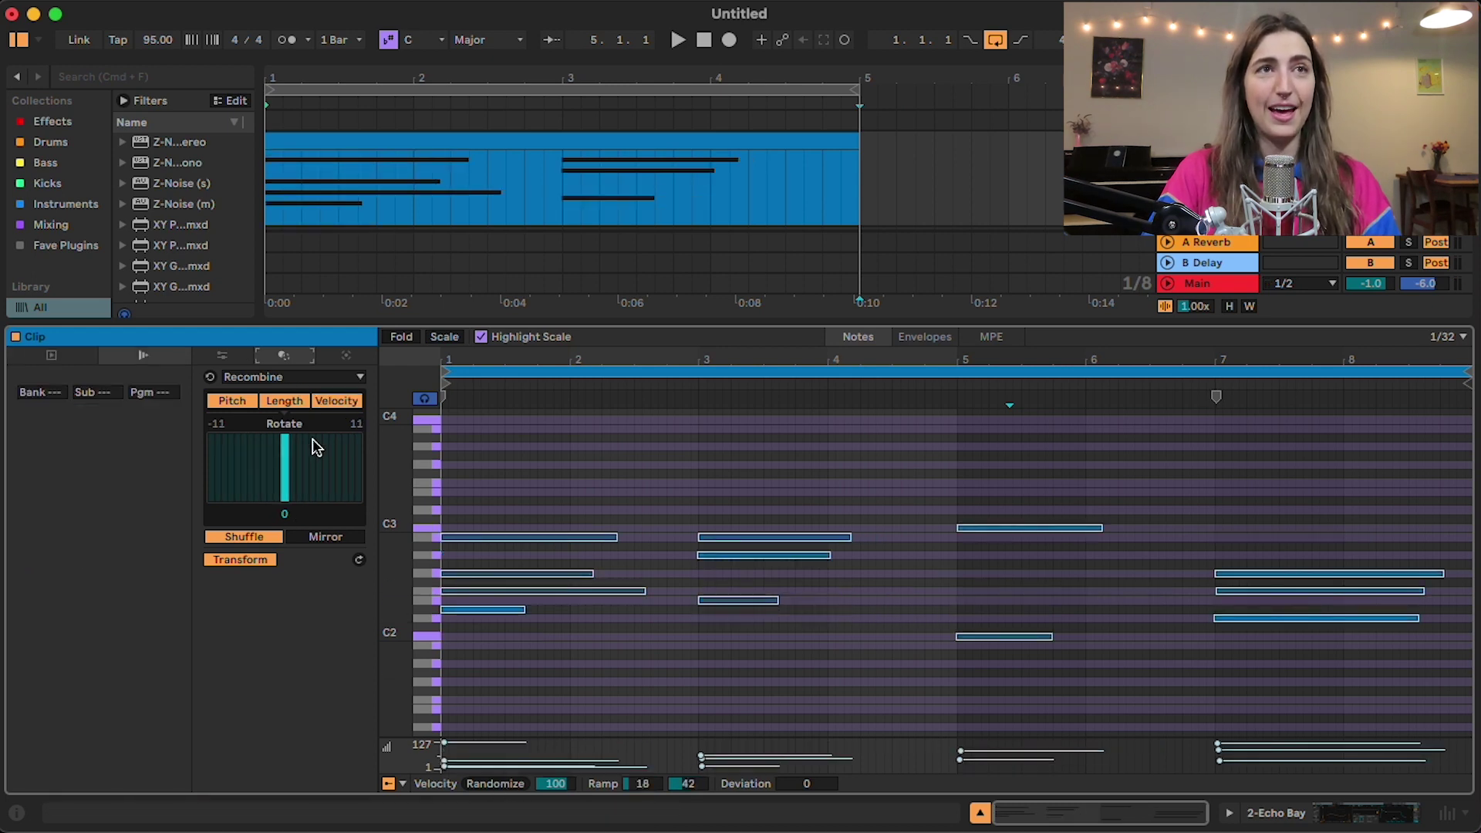
left_click_drag(317, 448, 287, 467)
left_click(724, 463)
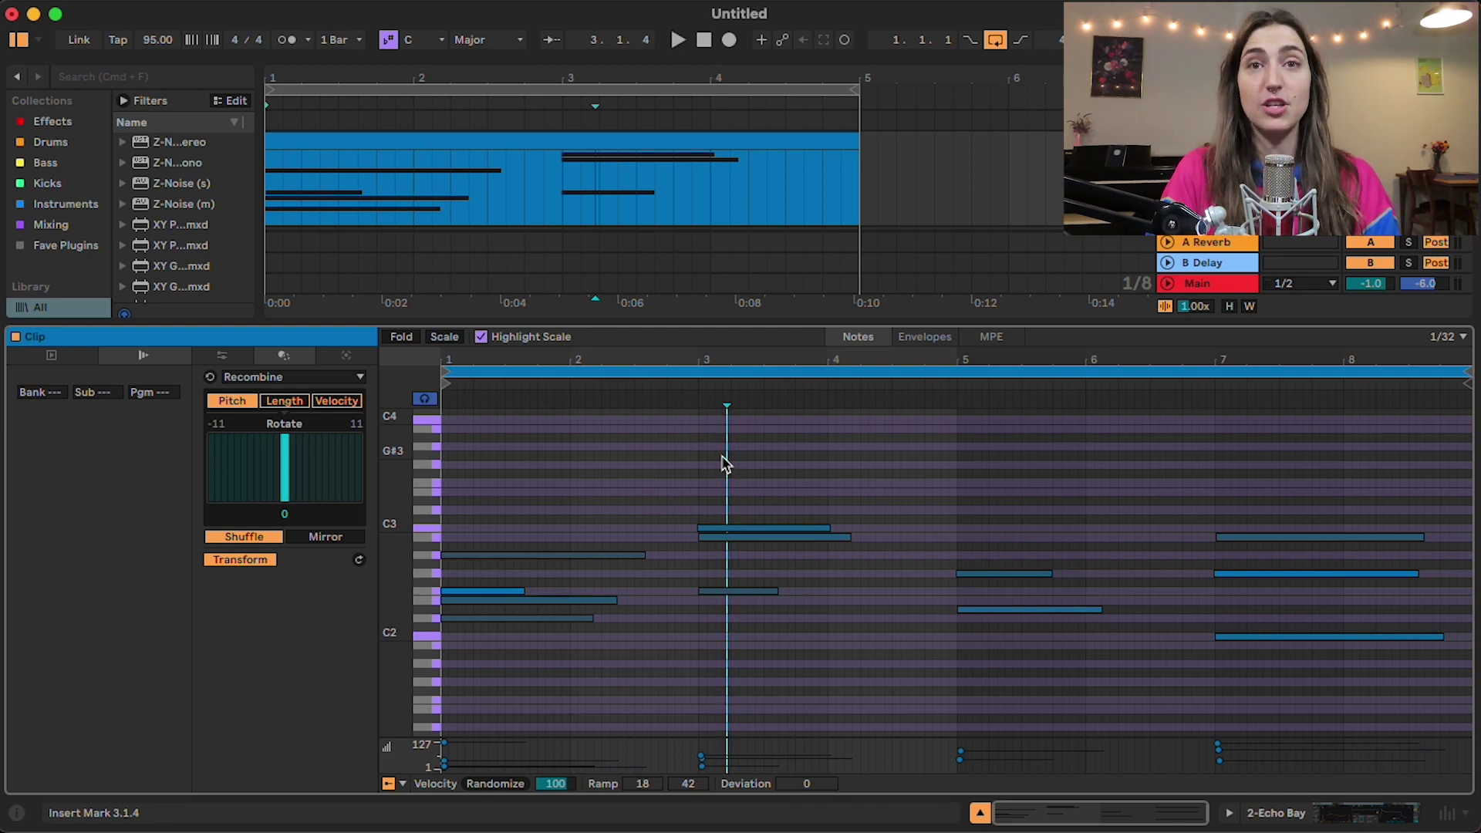
- Try the Span transformation's Tenuto and Legato modes with various offsets and variations
left_click(289, 376)
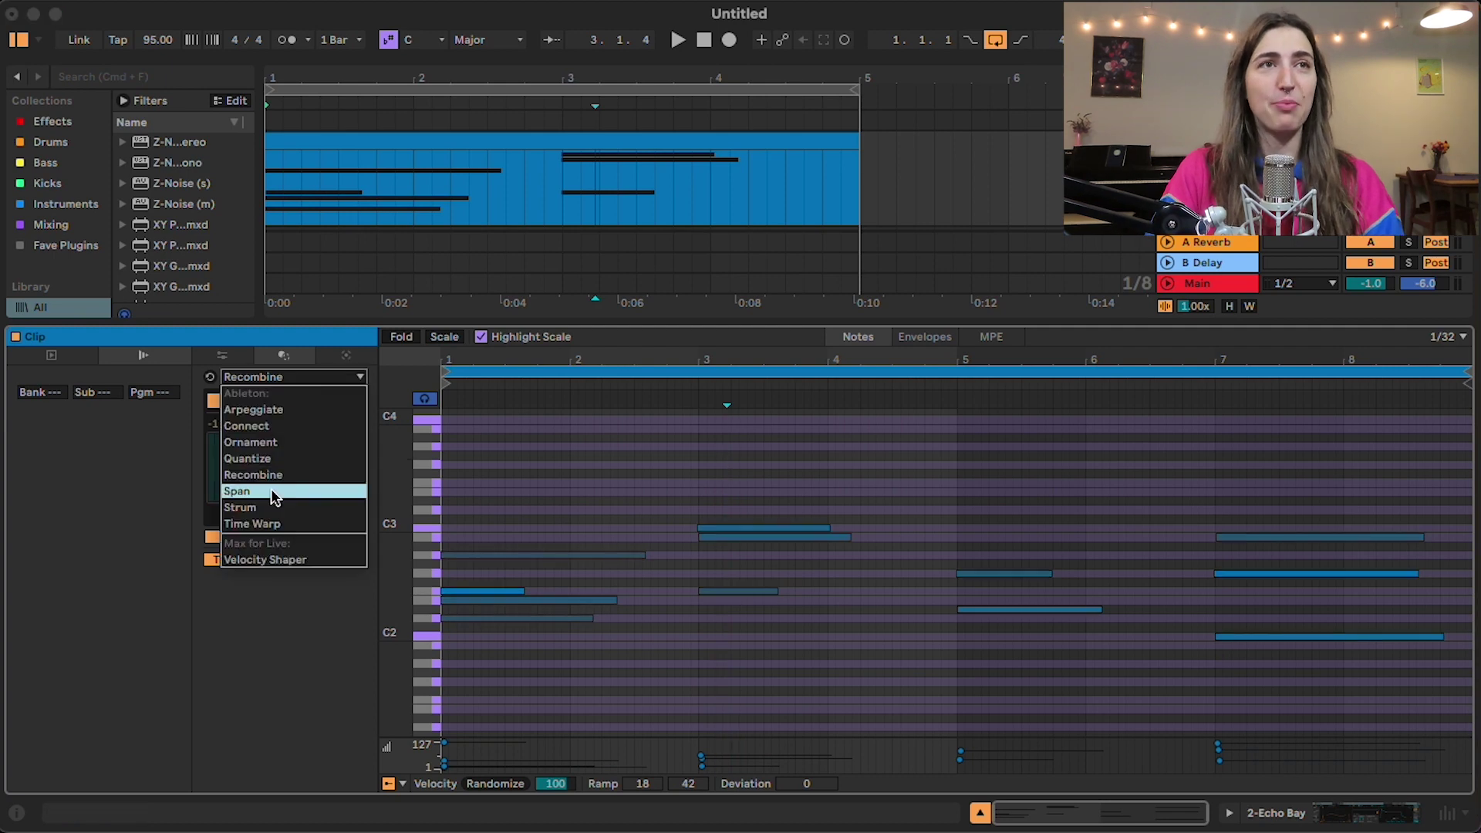
left_click(269, 490)
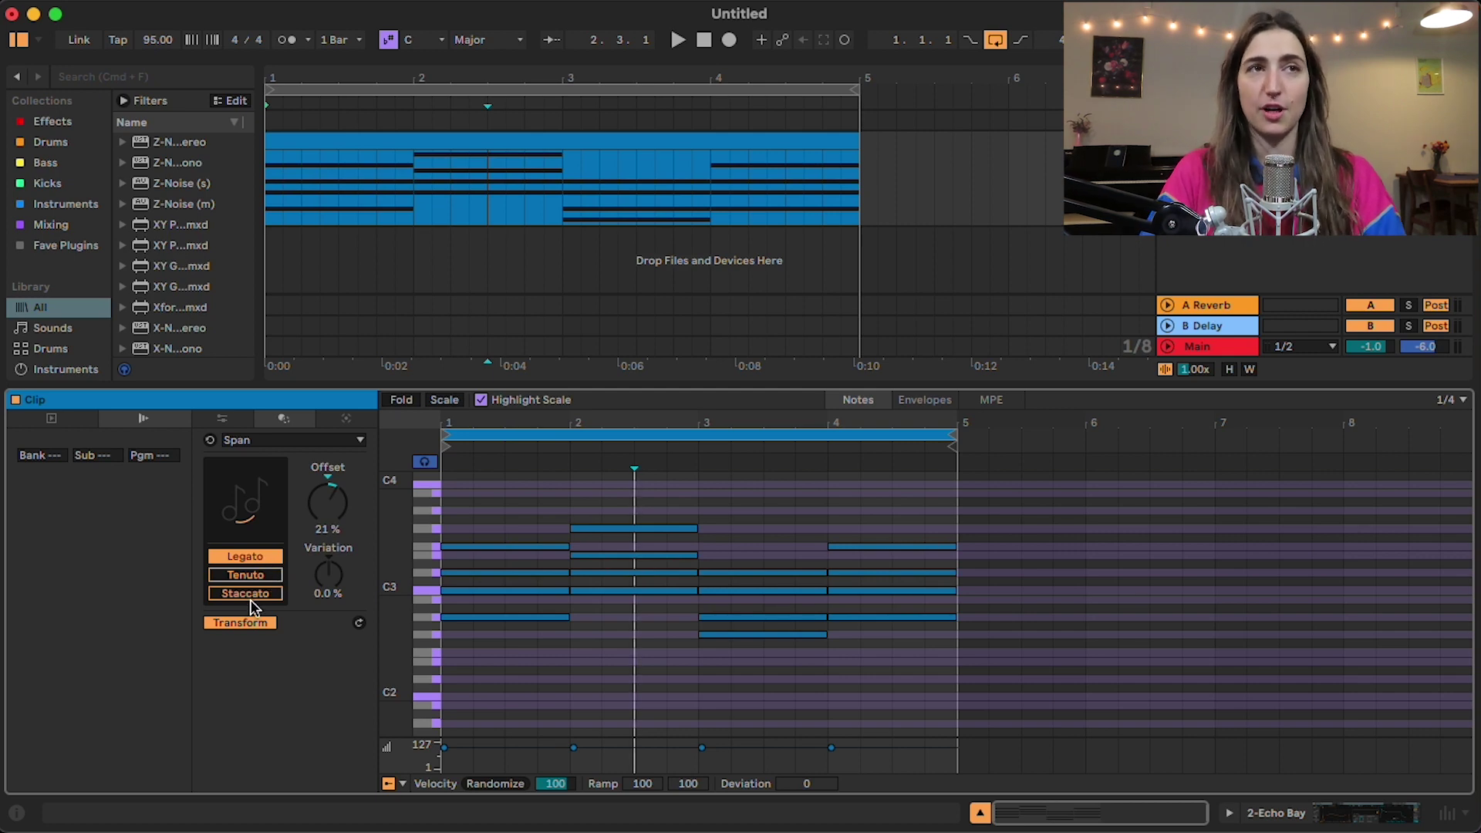
key("super+z")
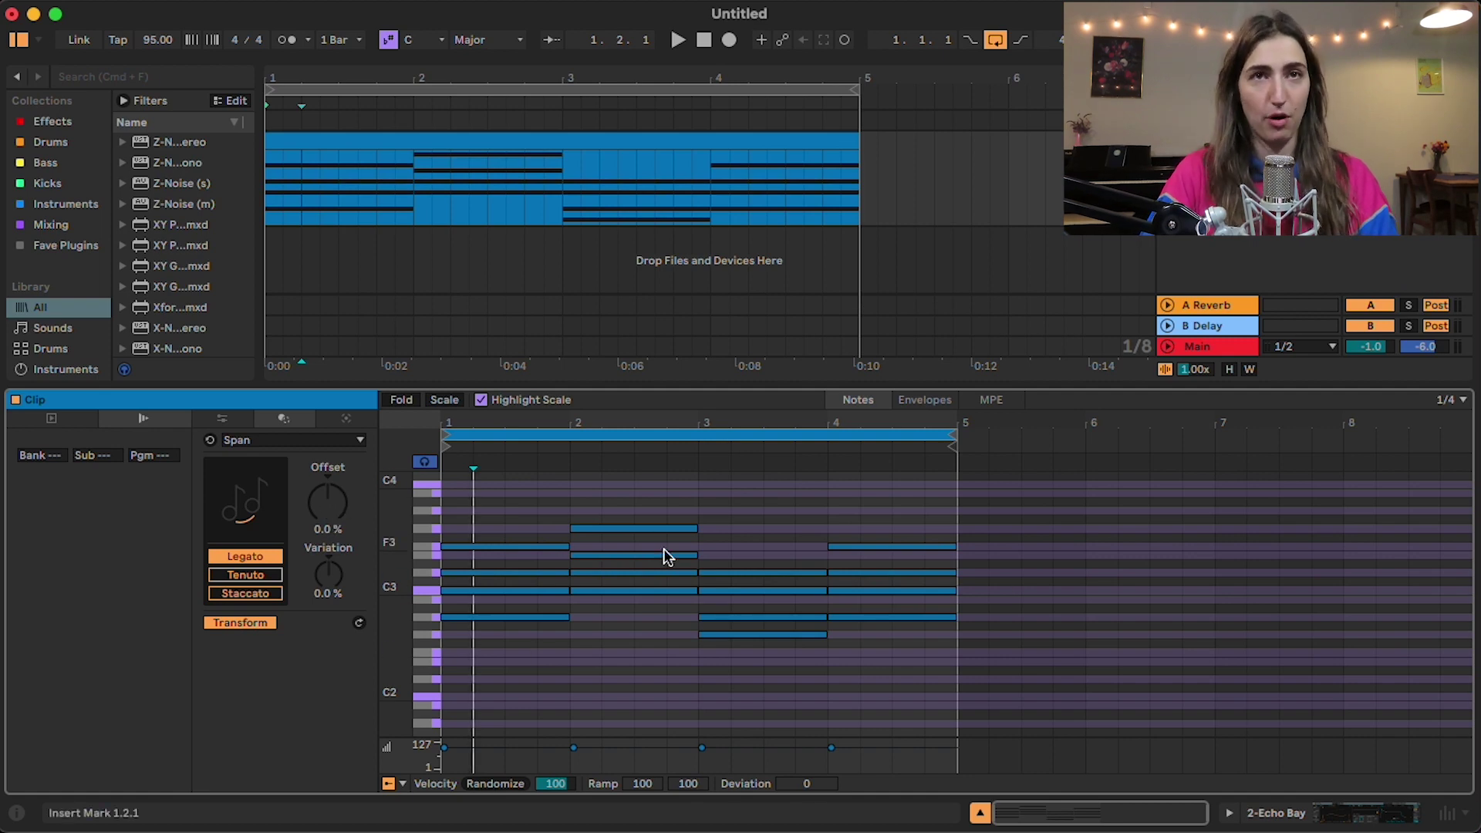
mouse_move(328, 503)
left_mouse_down()
mouse_move(328, 474)
mouse_move(328, 540)
mouse_move(331, 513)
left_mouse_up()
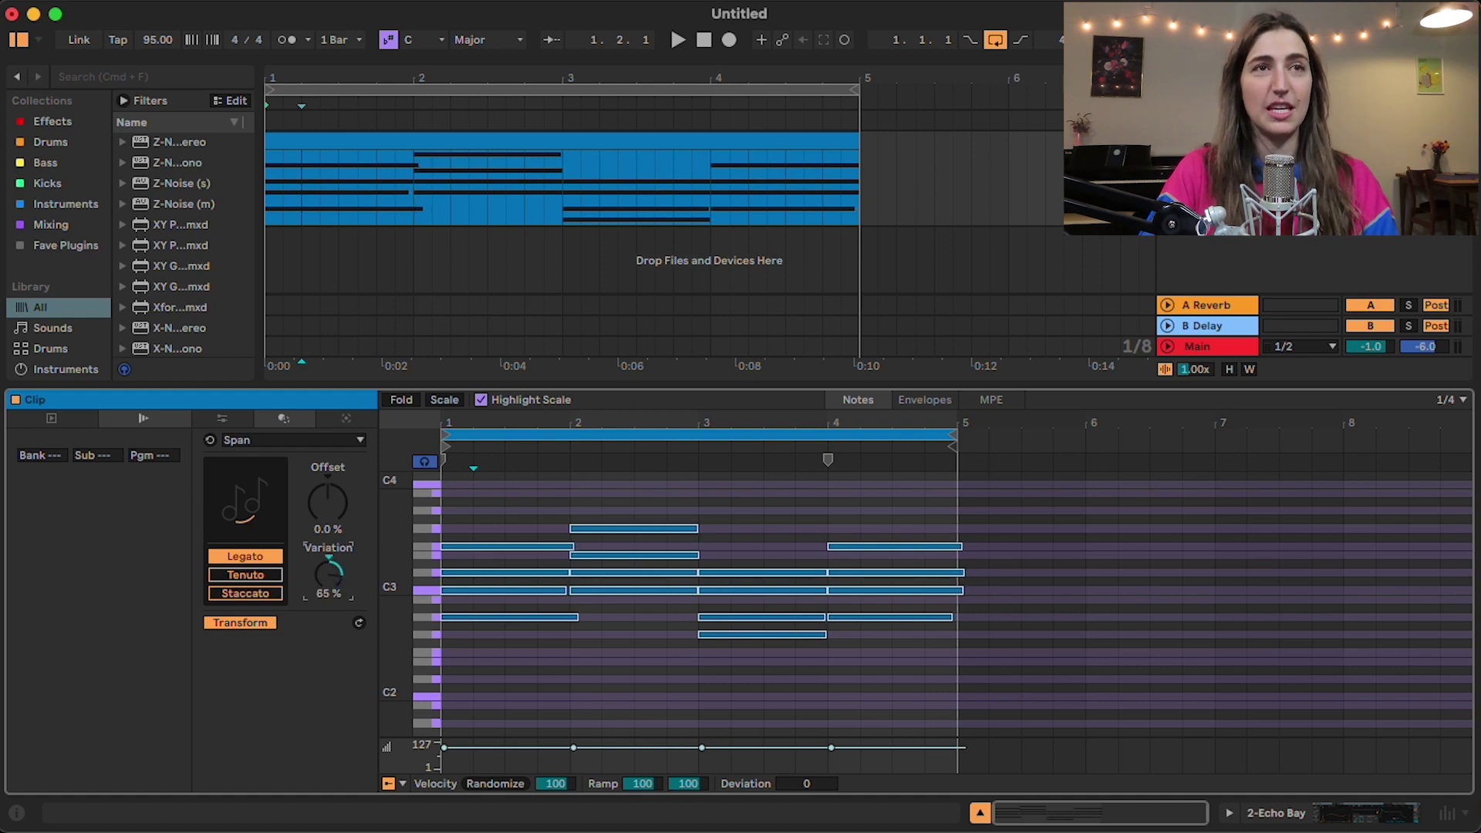
left_click_drag(328, 593, 328, 567)
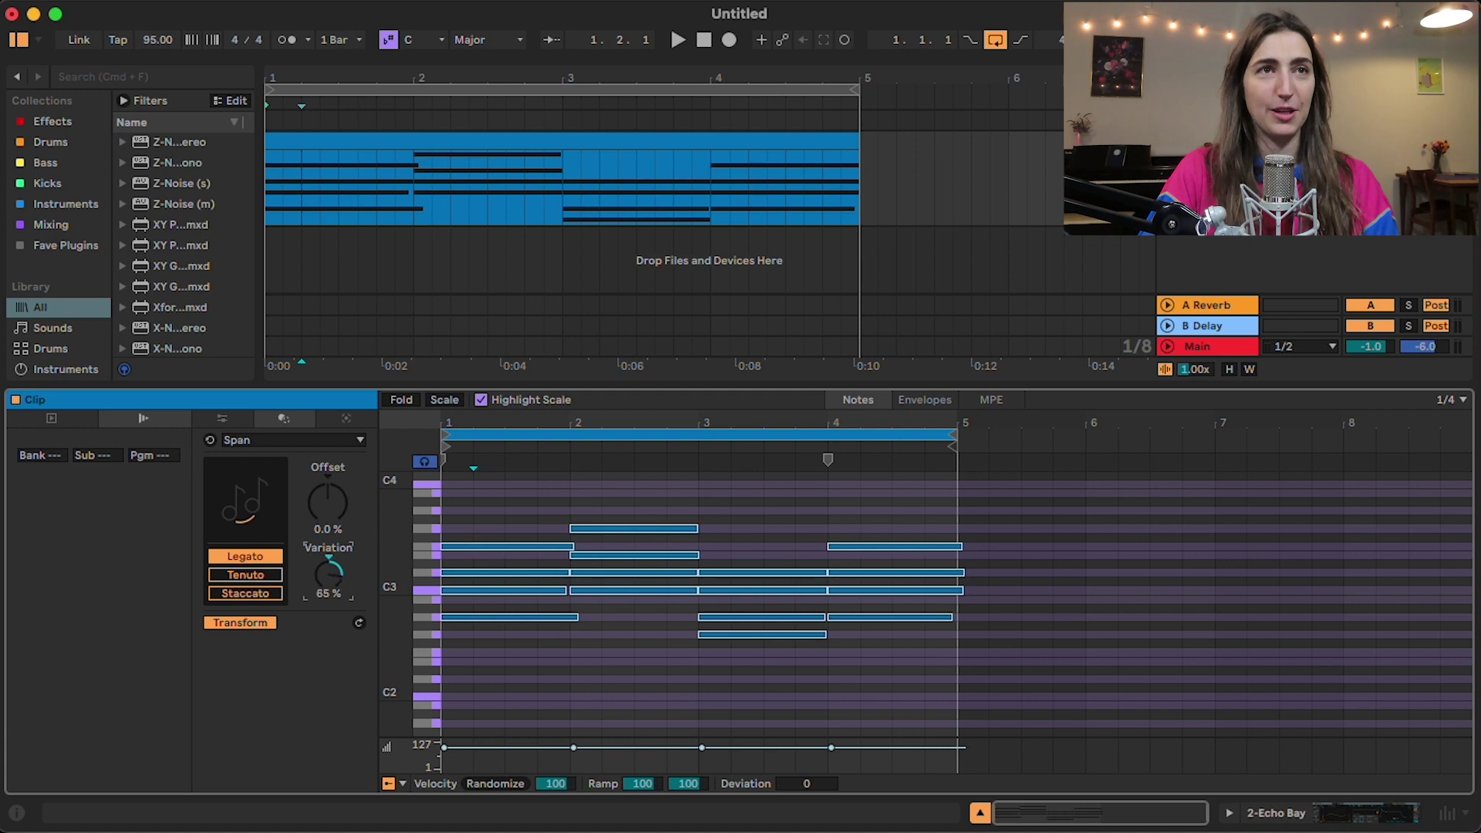
left_click(257, 577)
left_click_drag(337, 511, 337, 559)
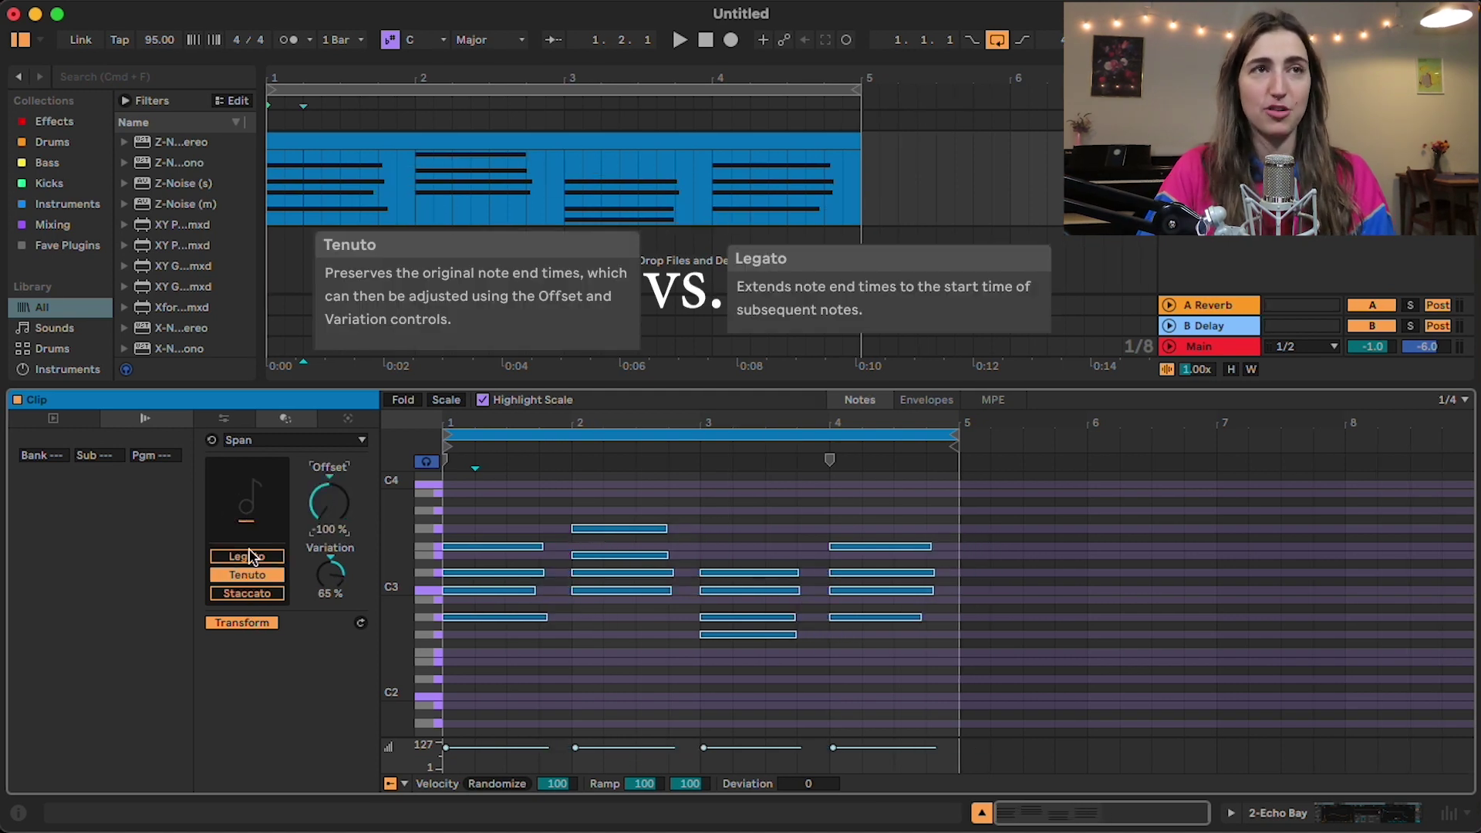
left_click_drag(336, 514, 336, 533)
left_click_drag(330, 588, 330, 579)
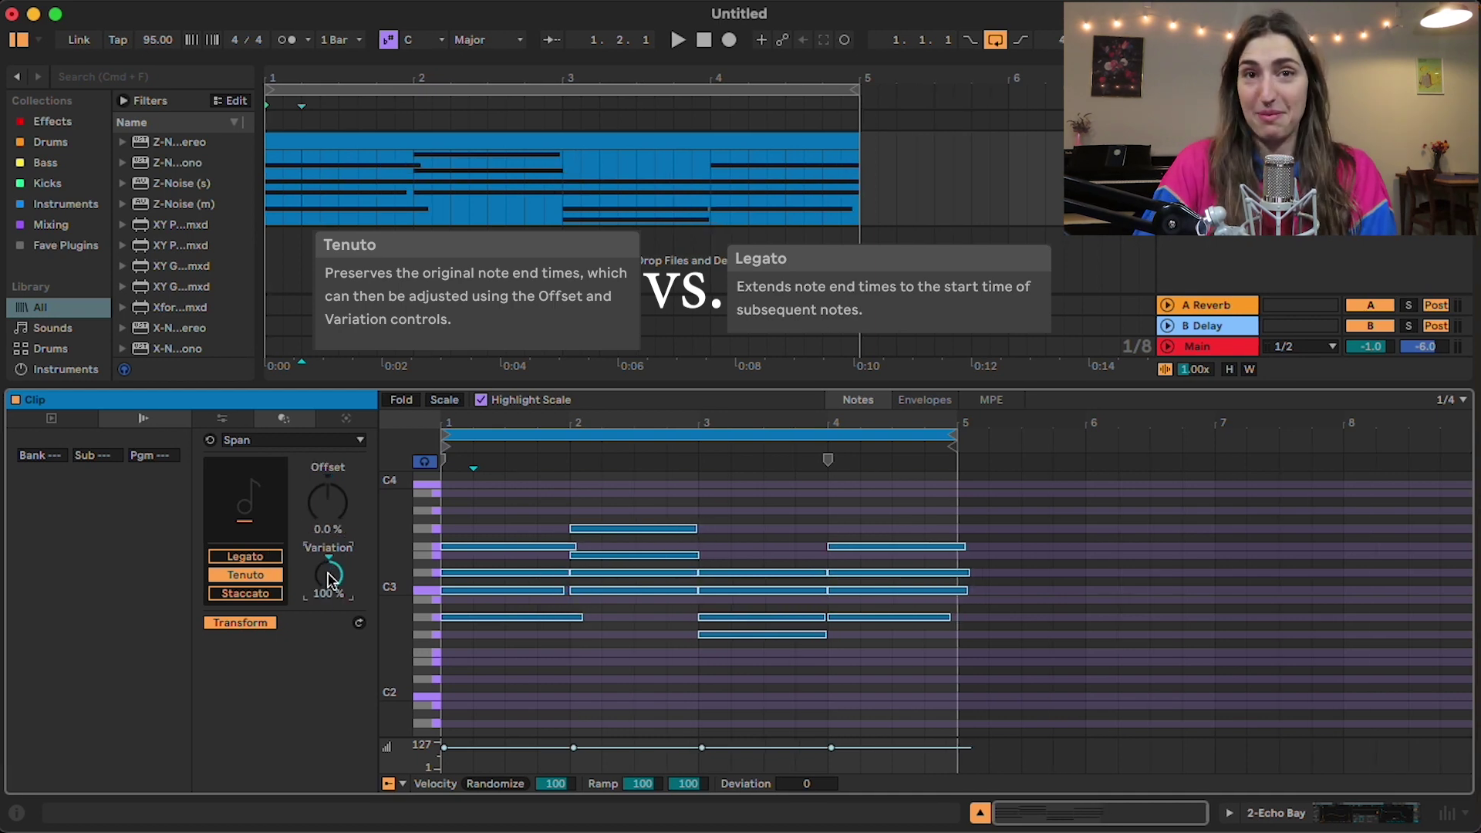
- Make all chord notes Staccato with 35% offset and 57% variation
left_click(253, 595)
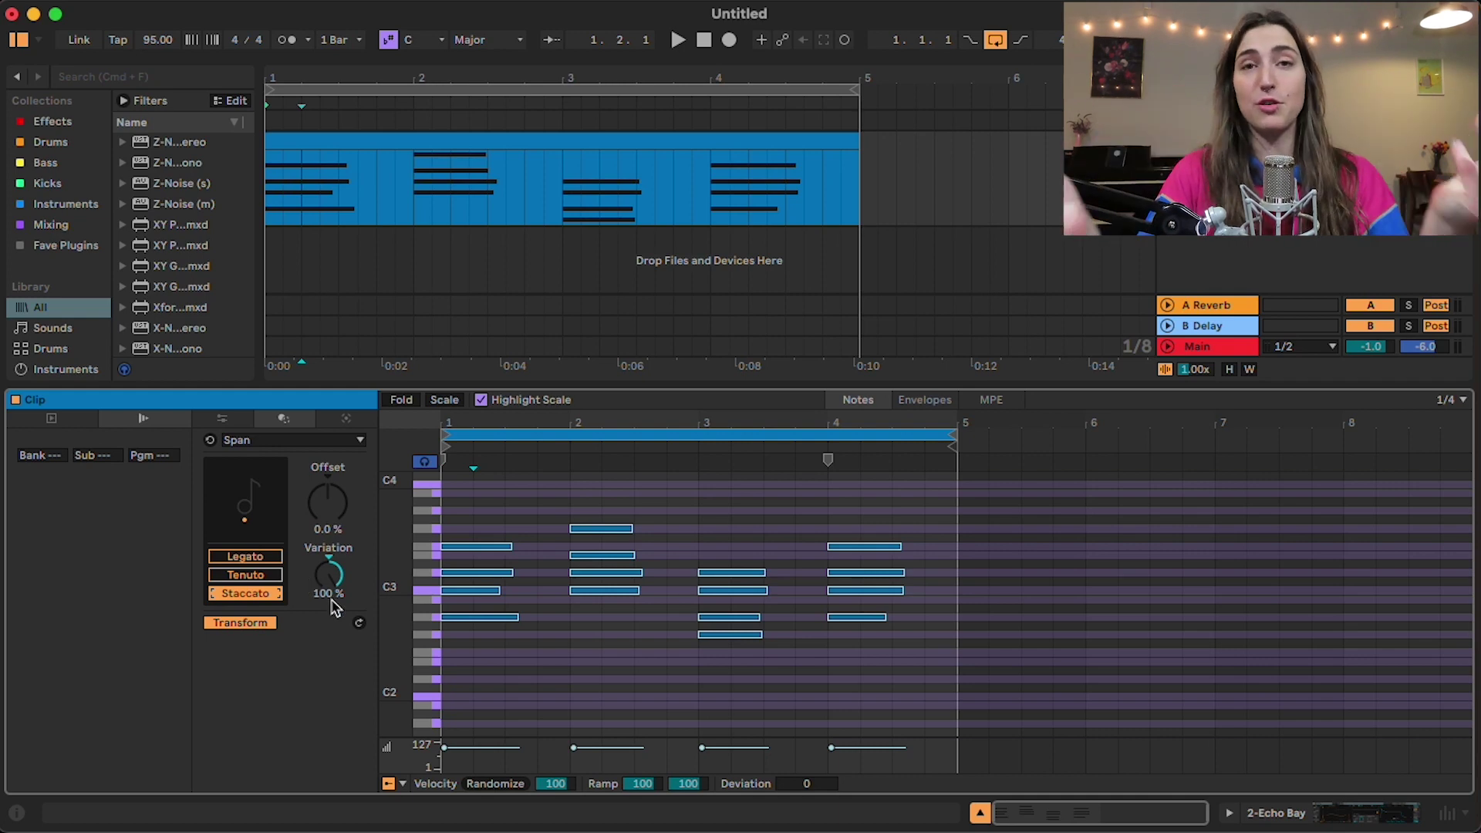
left_click_drag(328, 502, 318, 580)
left_click(594, 528)
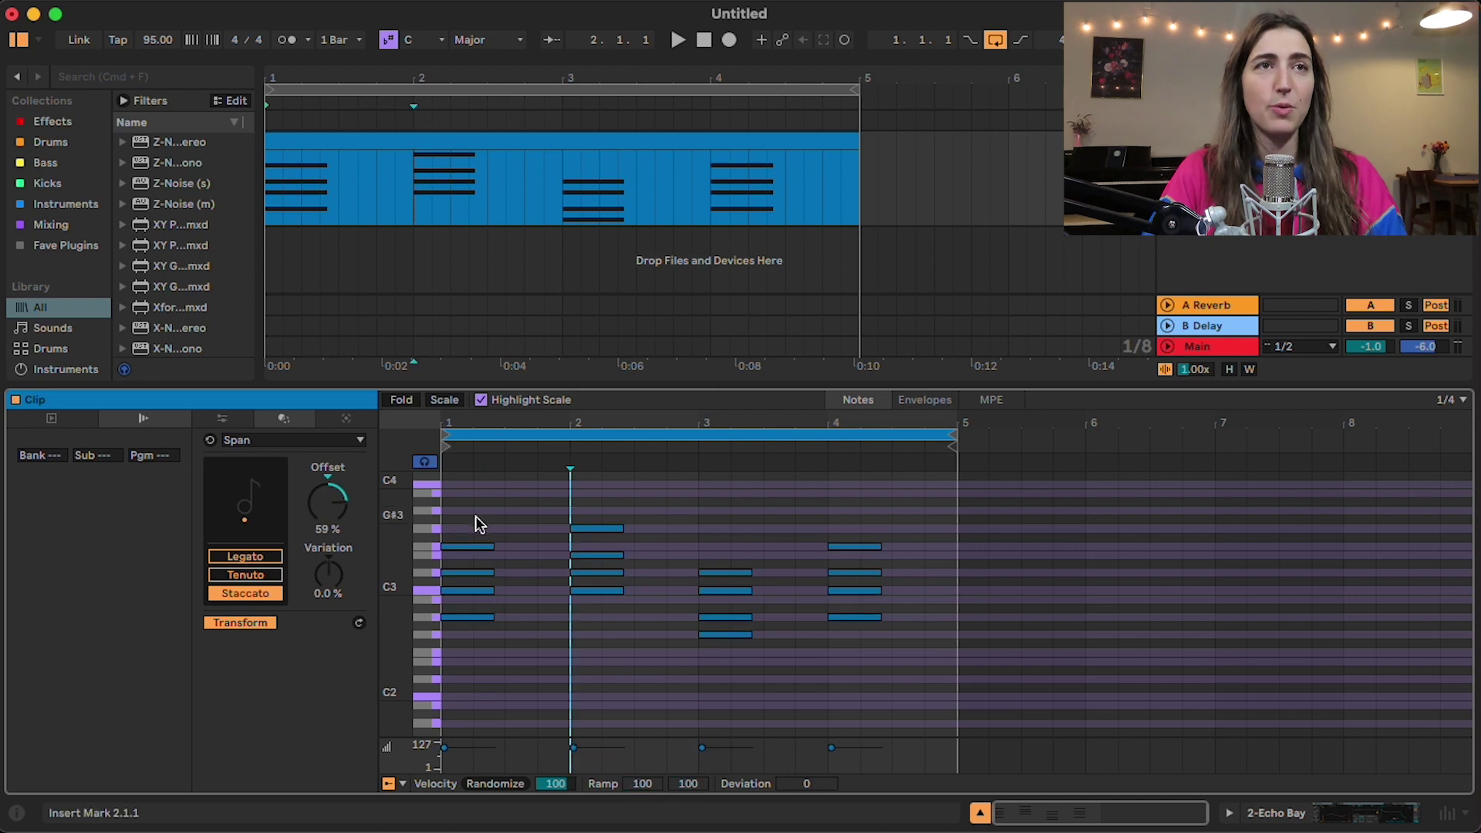
key("super+a")
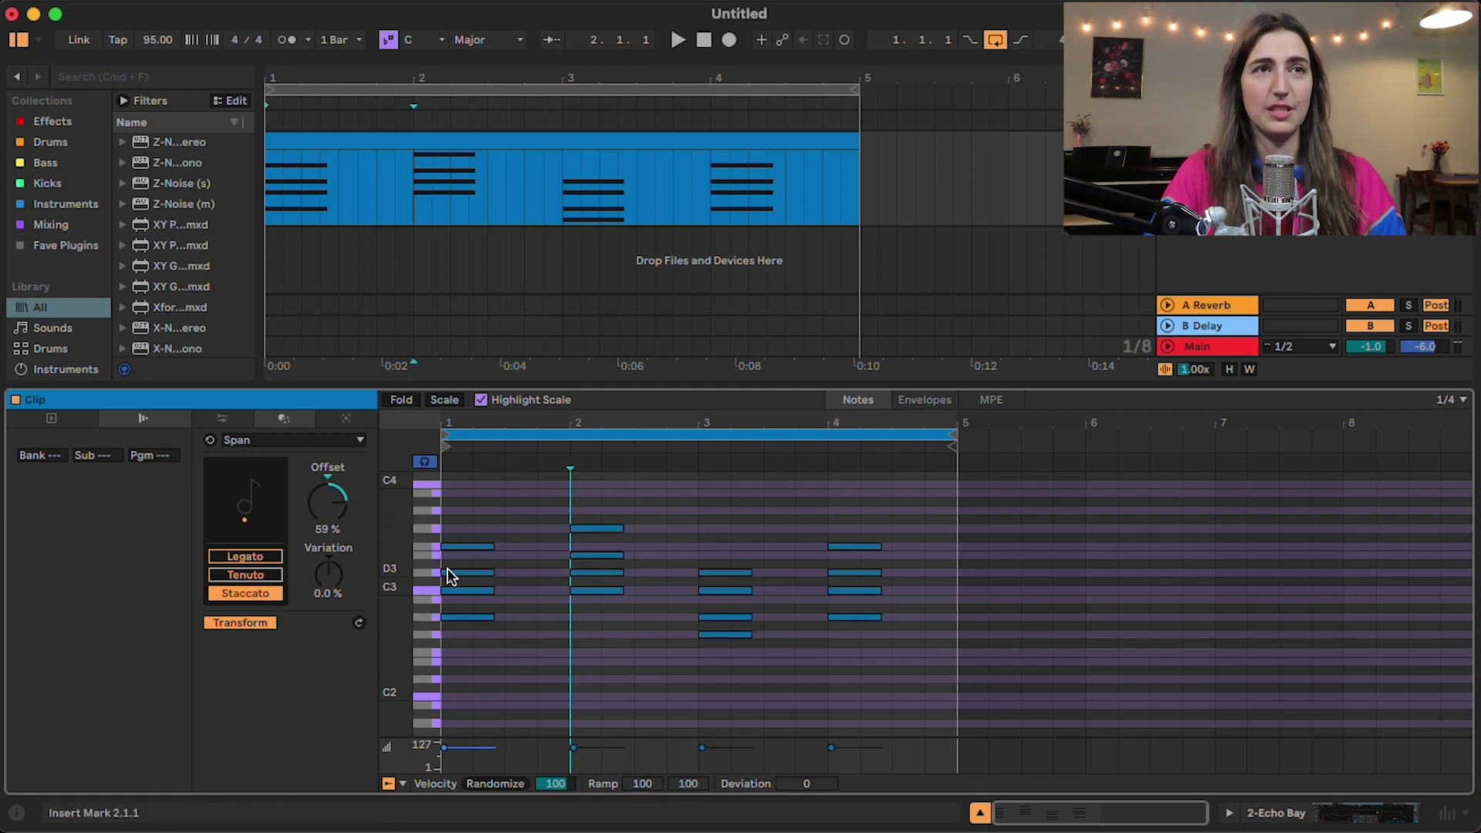
left_click_drag(329, 575, 329, 541)
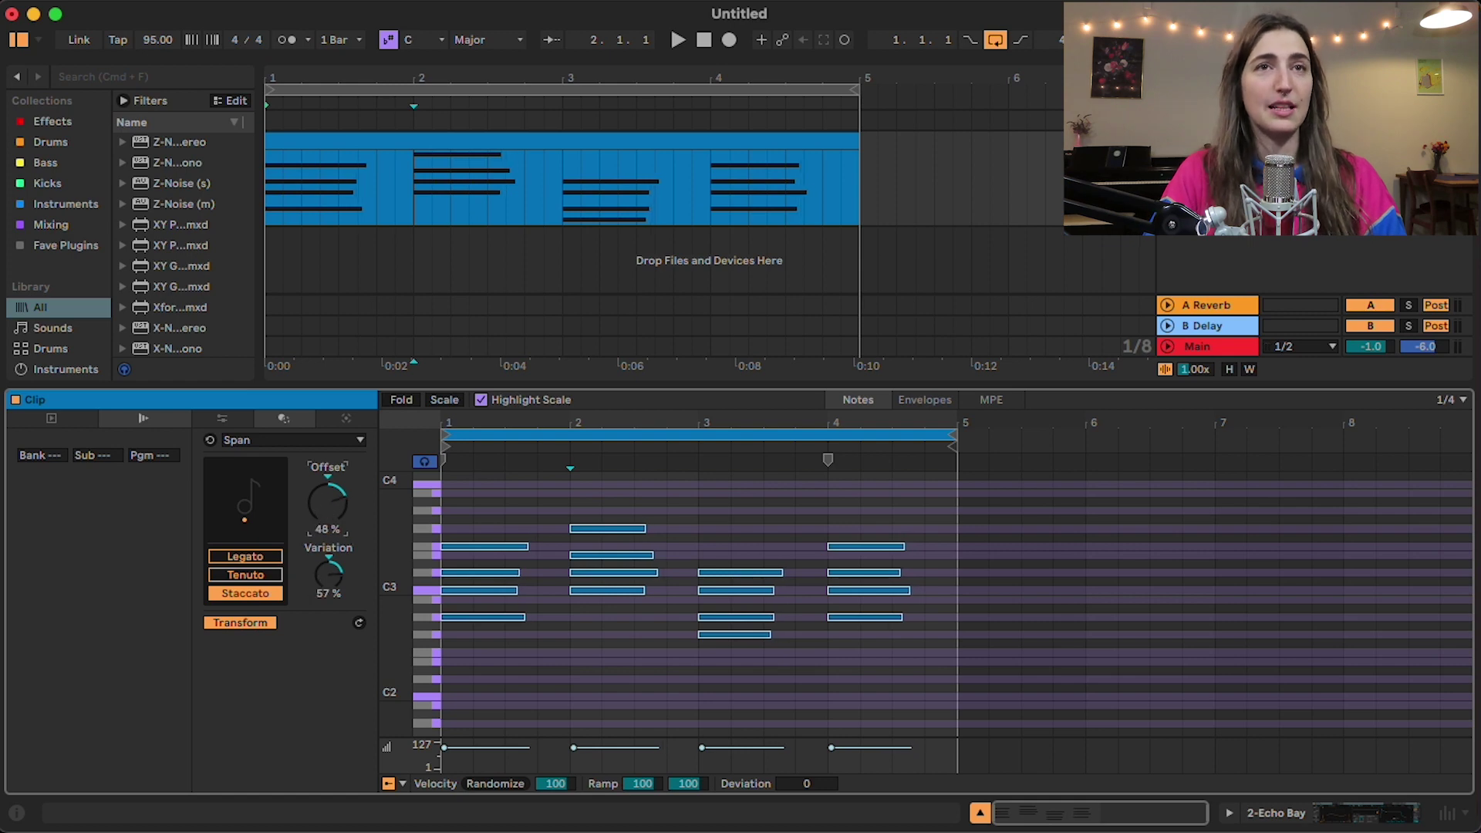
left_click_drag(328, 503, 328, 515)
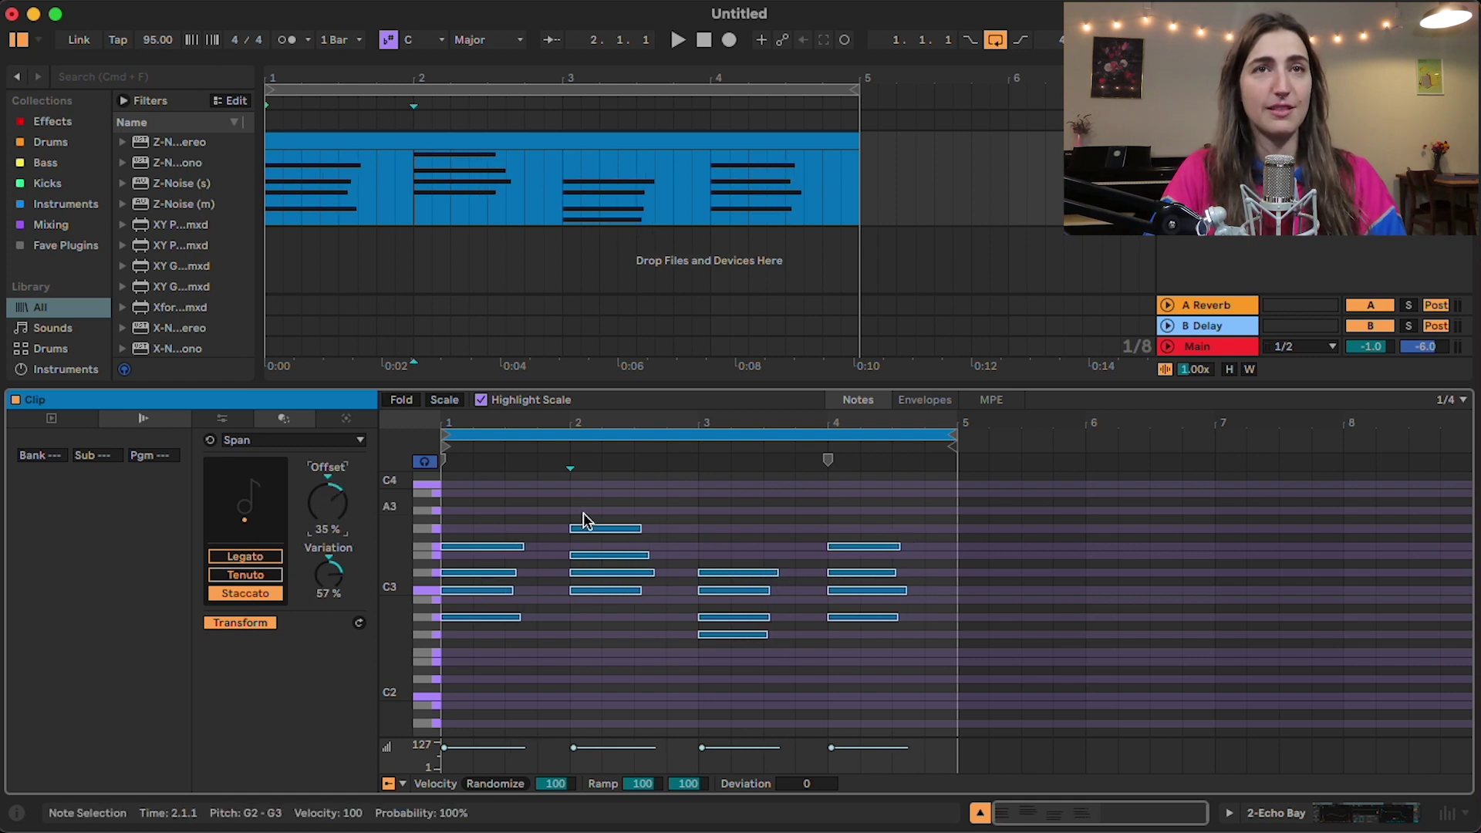
left_click(294, 440)
- Strum the chords with Low at 46% and High at 0%, auditioning the result
left_click(254, 572)
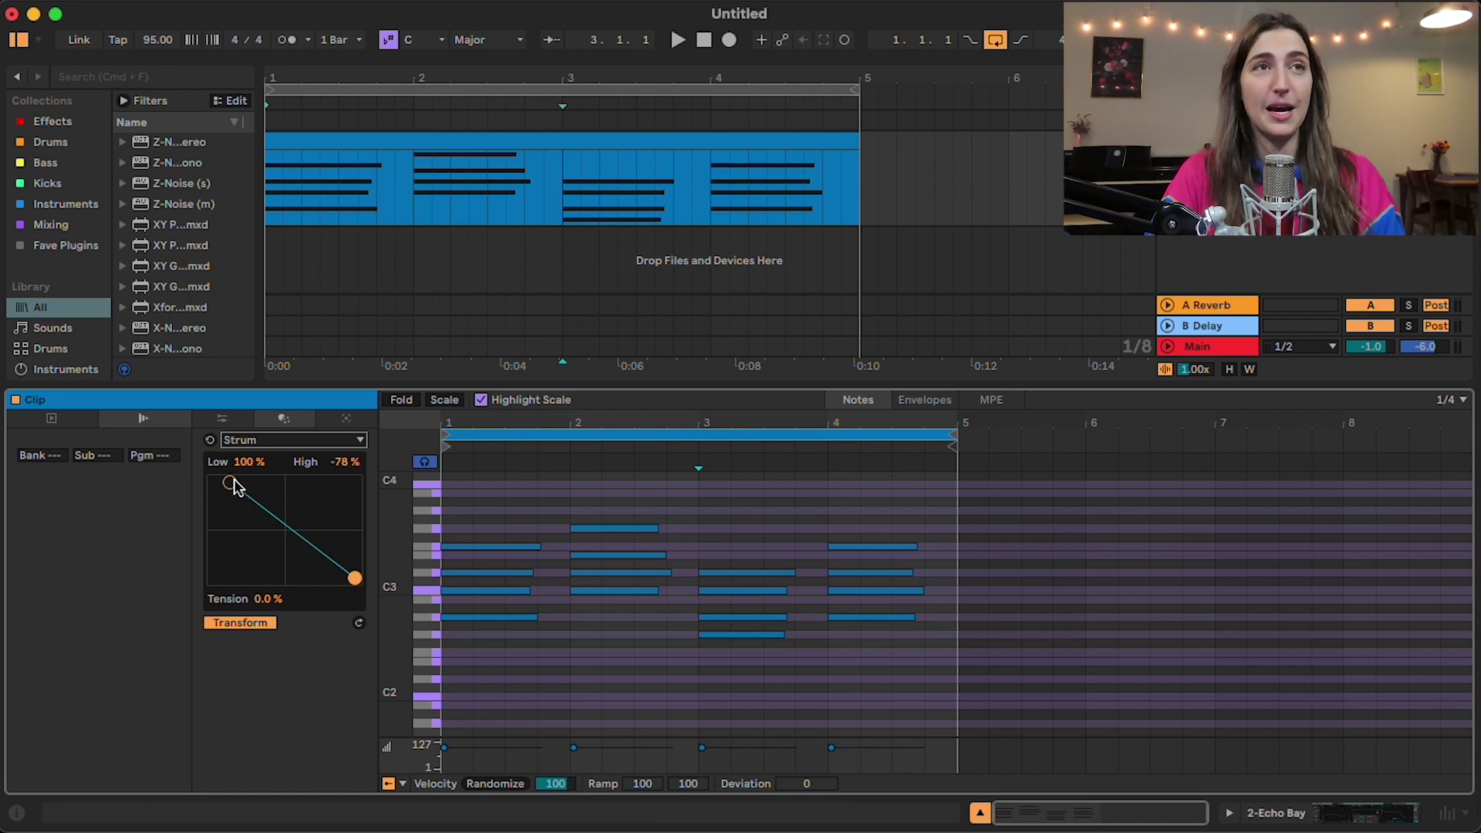
mouse_move(230, 486)
left_mouse_down()
mouse_move(358, 453)
mouse_move(321, 432)
mouse_move(217, 460)
left_mouse_up()
left_click_drag(357, 580, 286, 579)
left_click_drag(216, 483, 319, 488)
key("space")
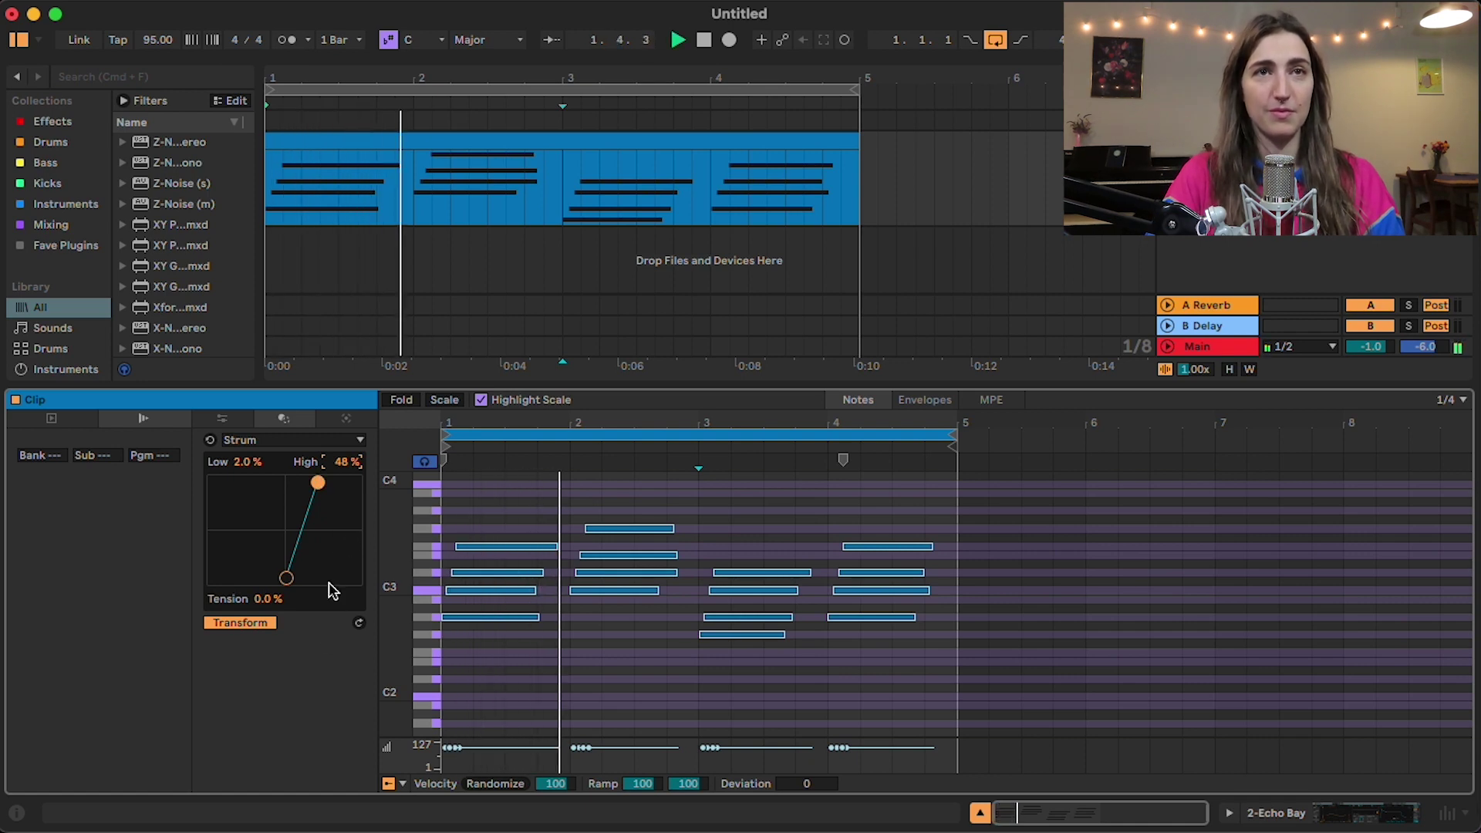
key("space")
mouse_move(331, 595)
left_mouse_down()
mouse_move(301, 552)
mouse_move(317, 578)
left_mouse_up()
key("space")
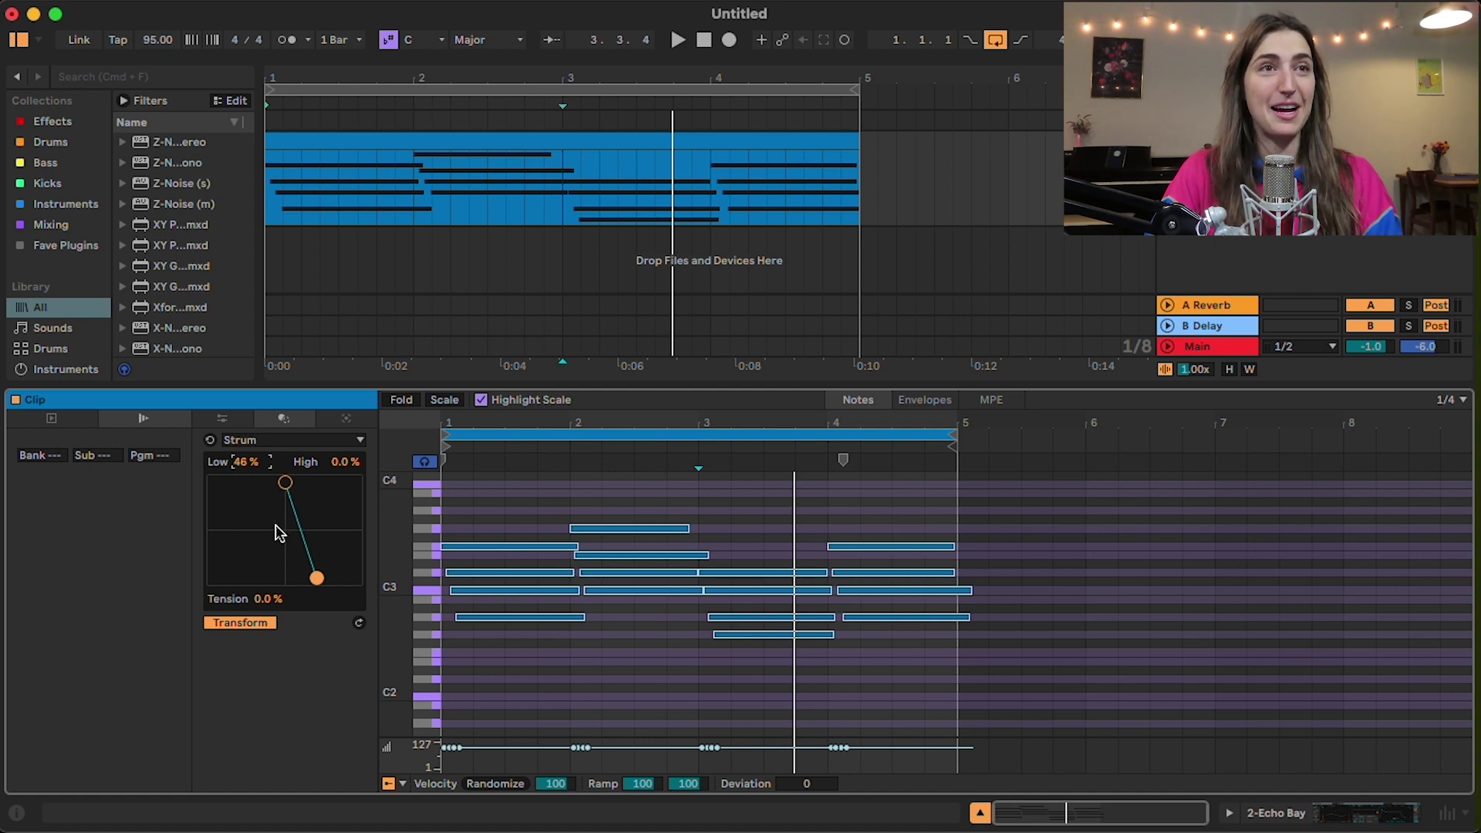
left_click(289, 440)
- Apply Time Warp to the chord clip over its full range, ending at Time 1.3.4, Speed ×1.19
left_click(275, 582)
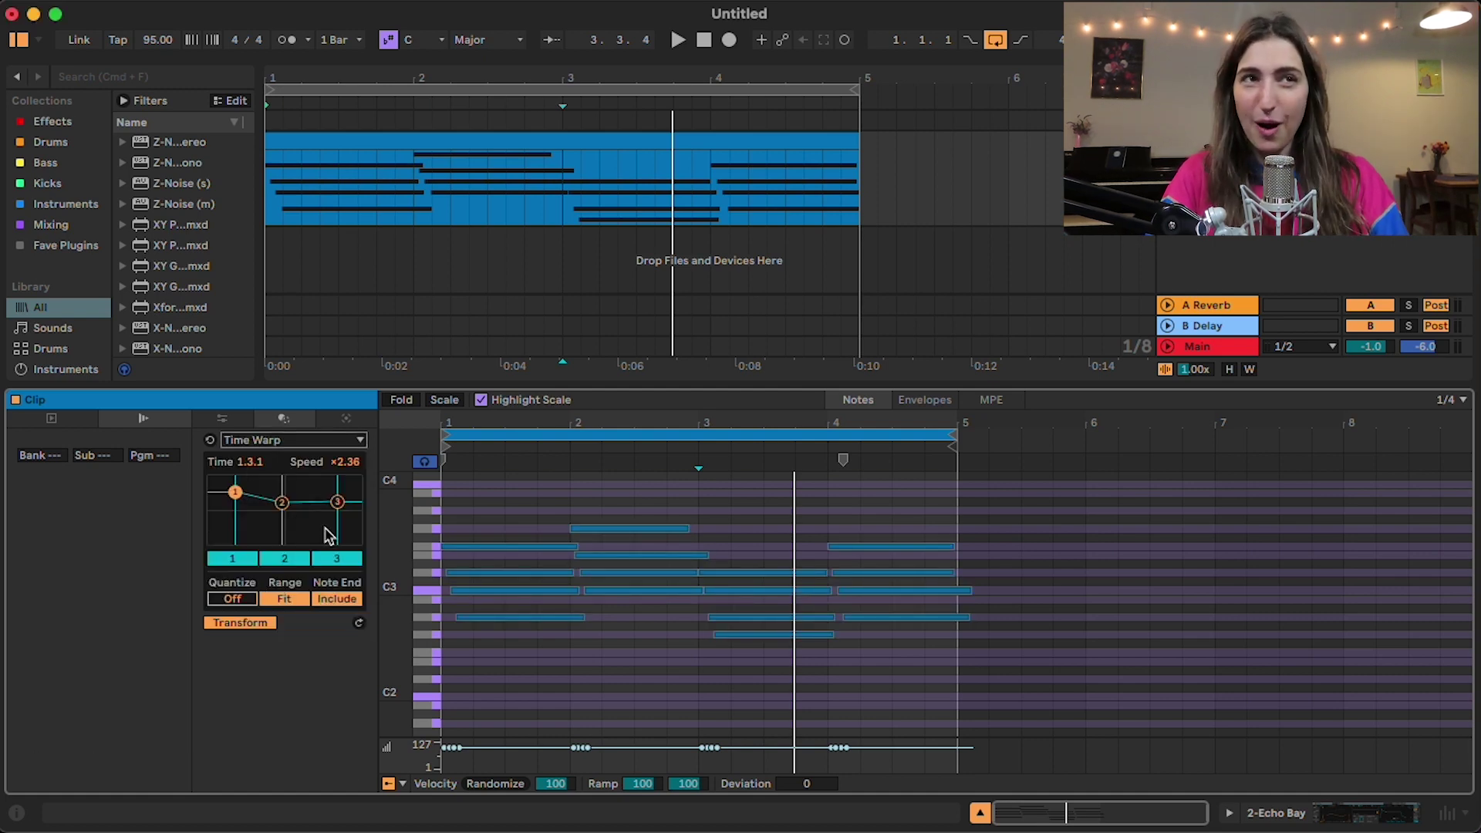
left_click(483, 513)
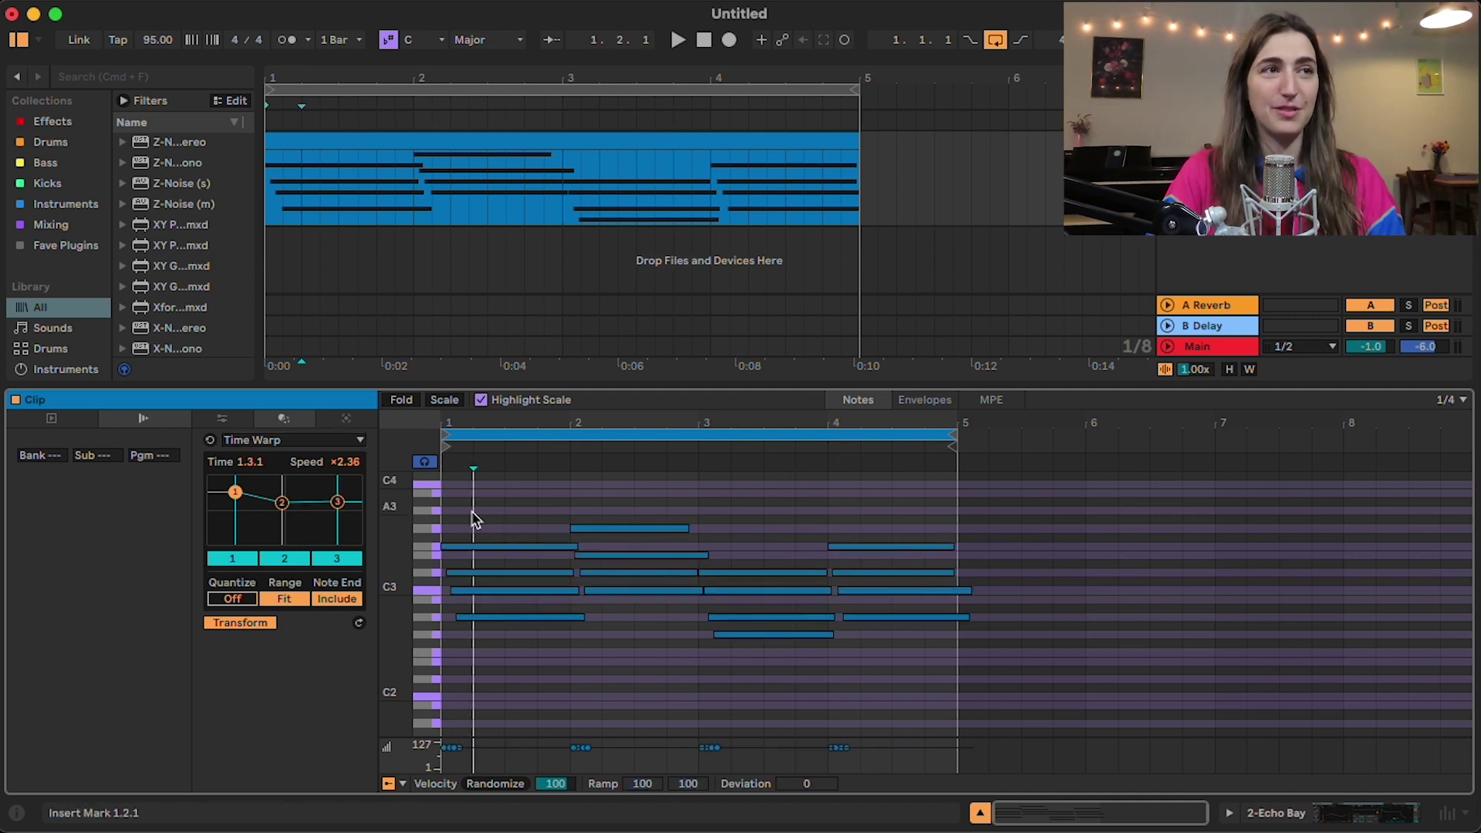
mouse_move(283, 505)
left_mouse_down()
mouse_move(331, 487)
mouse_move(278, 498)
mouse_move(251, 551)
mouse_move(314, 513)
mouse_move(277, 490)
mouse_move(308, 502)
mouse_move(295, 540)
mouse_move(291, 502)
left_mouse_up()
left_click_drag(975, 467, 444, 467)
mouse_move(659, 462)
left_mouse_down()
mouse_move(754, 463)
mouse_move(562, 447)
mouse_move(671, 456)
mouse_move(642, 444)
left_mouse_up()
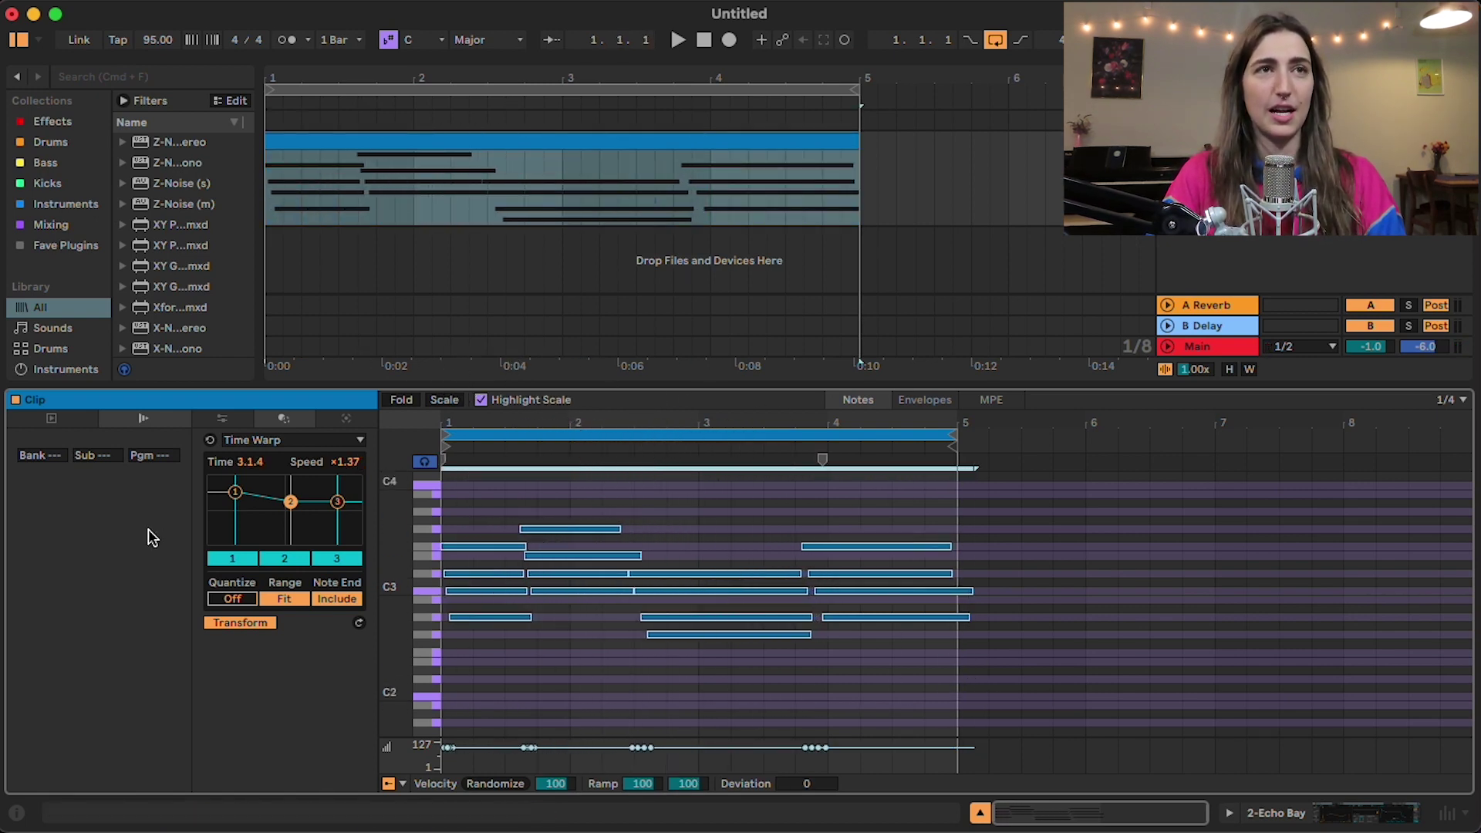
left_click(696, 520)
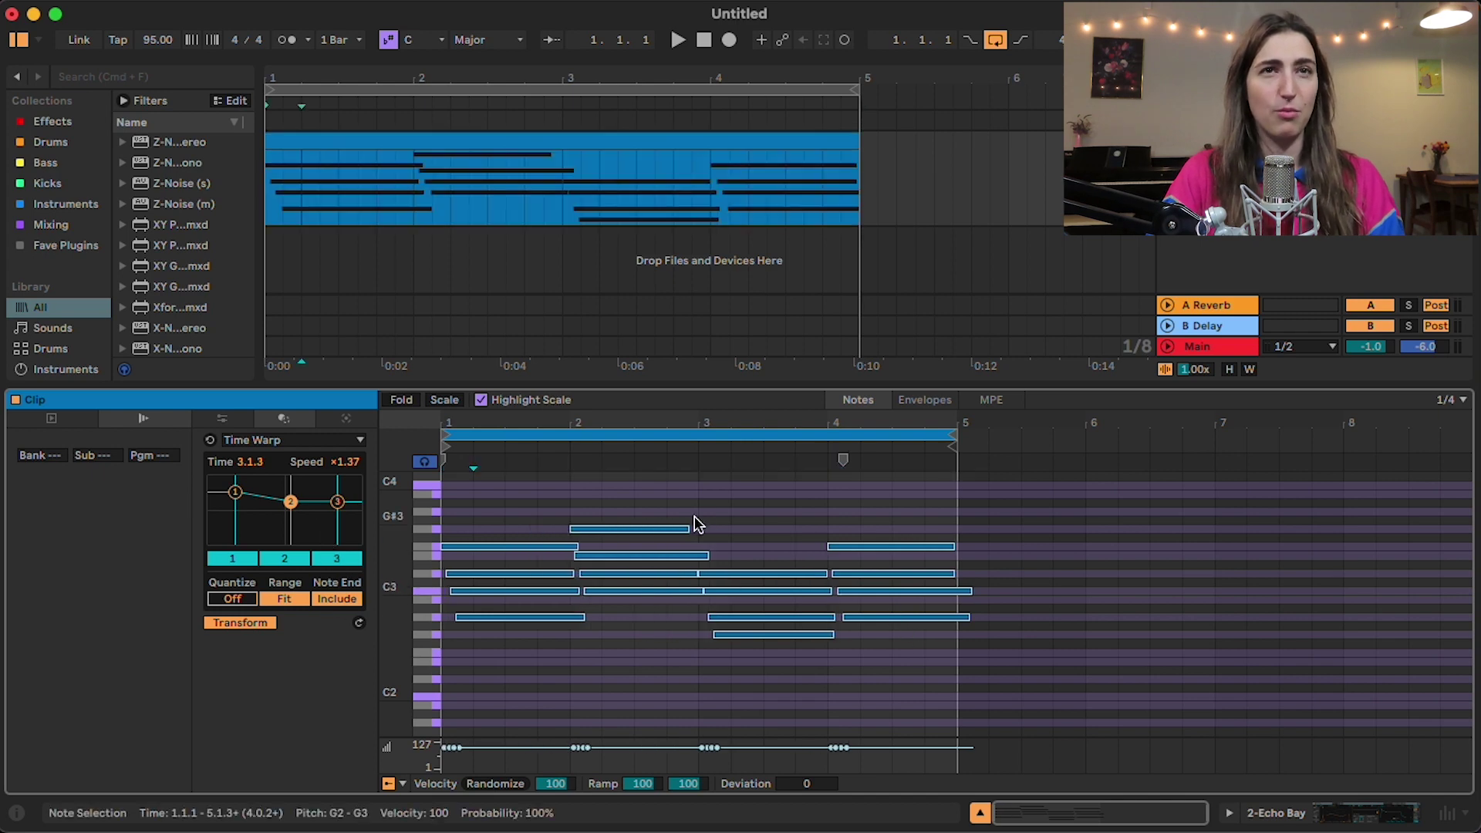
left_click_drag(464, 383, 464, 336)
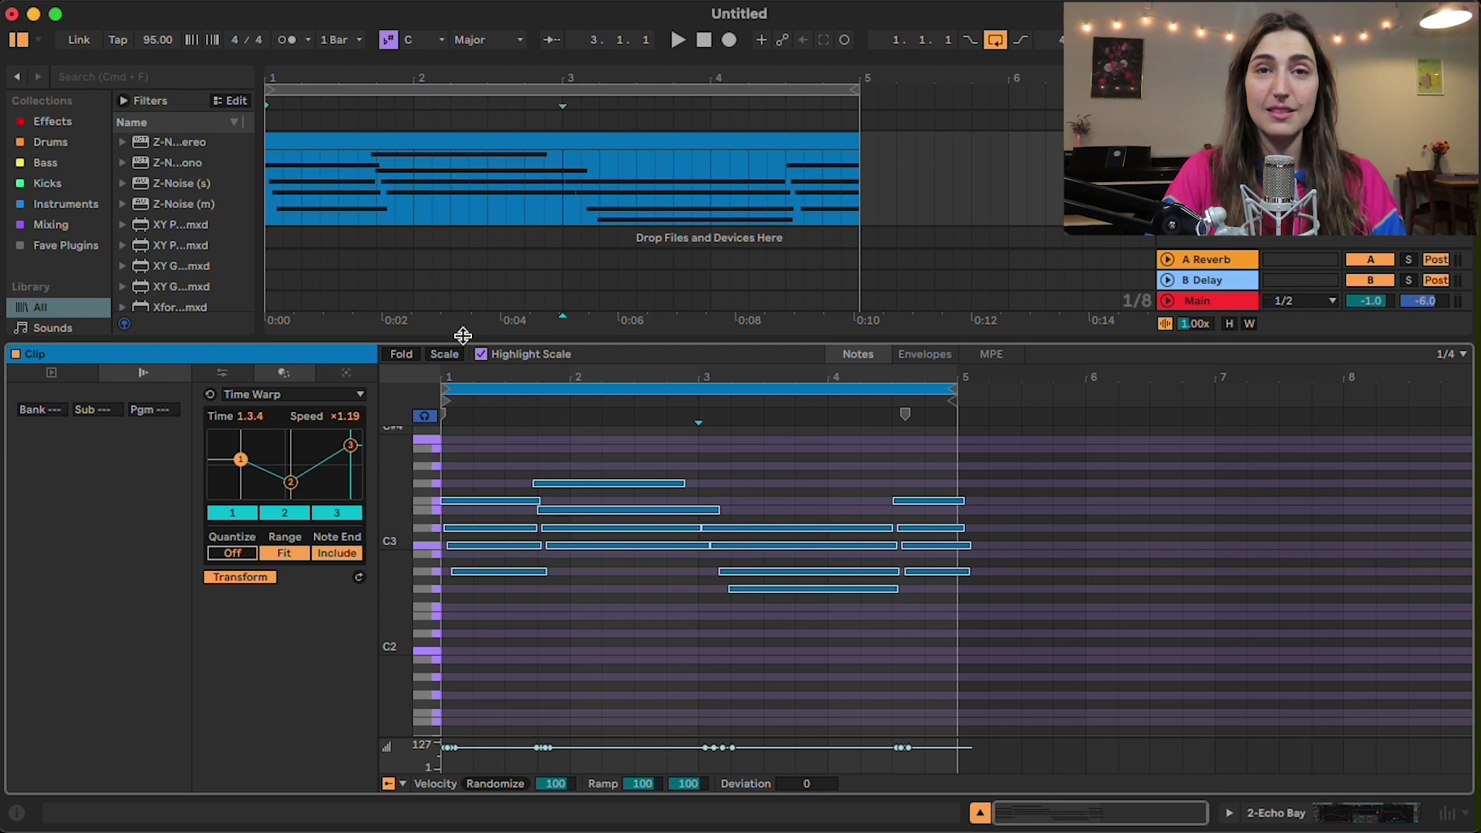
left_click_drag(463, 335, 463, 362)
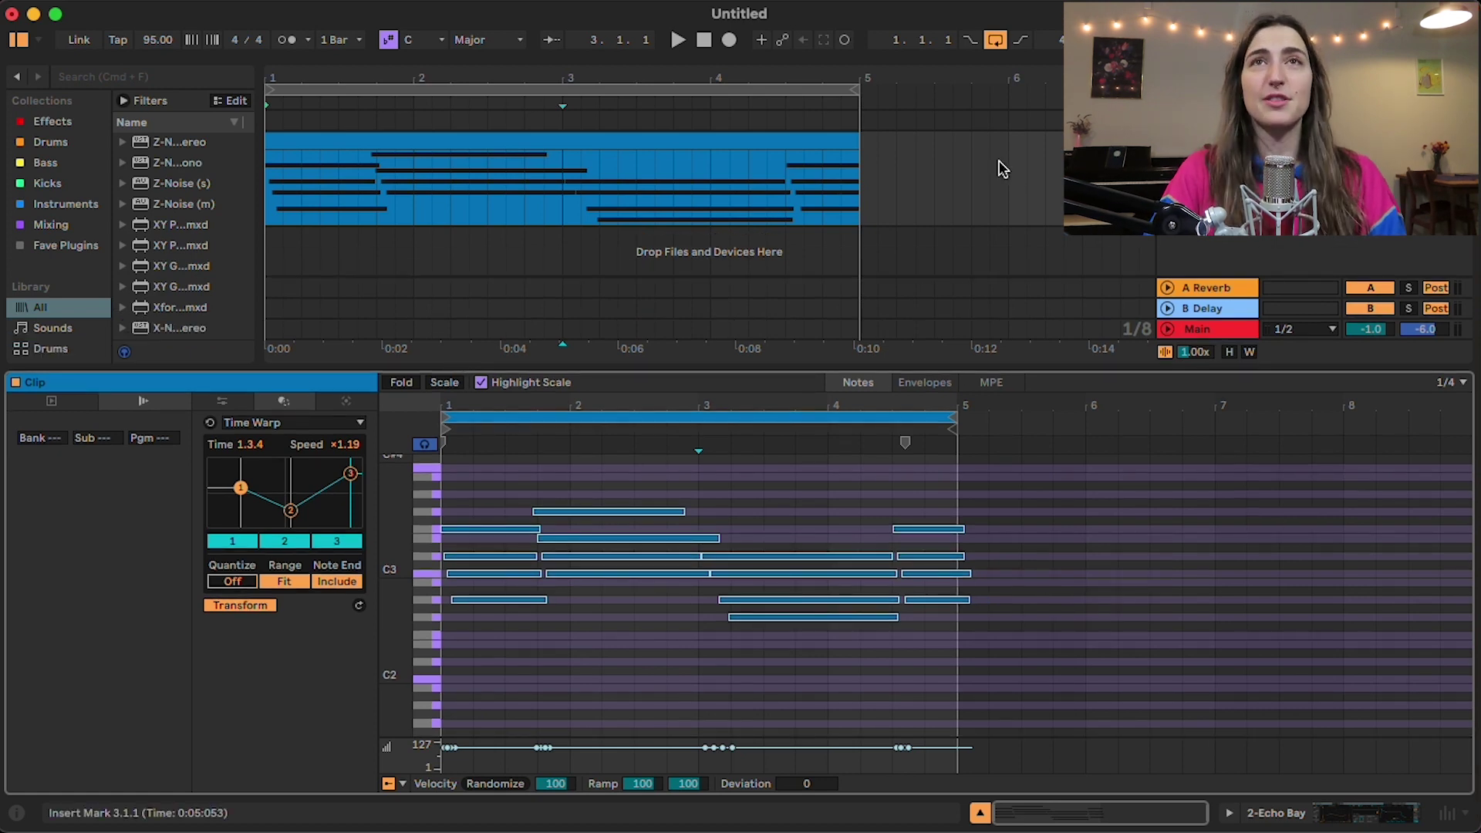
- Insert a MIDI clip on the empty drum track and add drum notes, starting with a kick
scroll(1003, 168, "up", 2)
left_click(1139, 166)
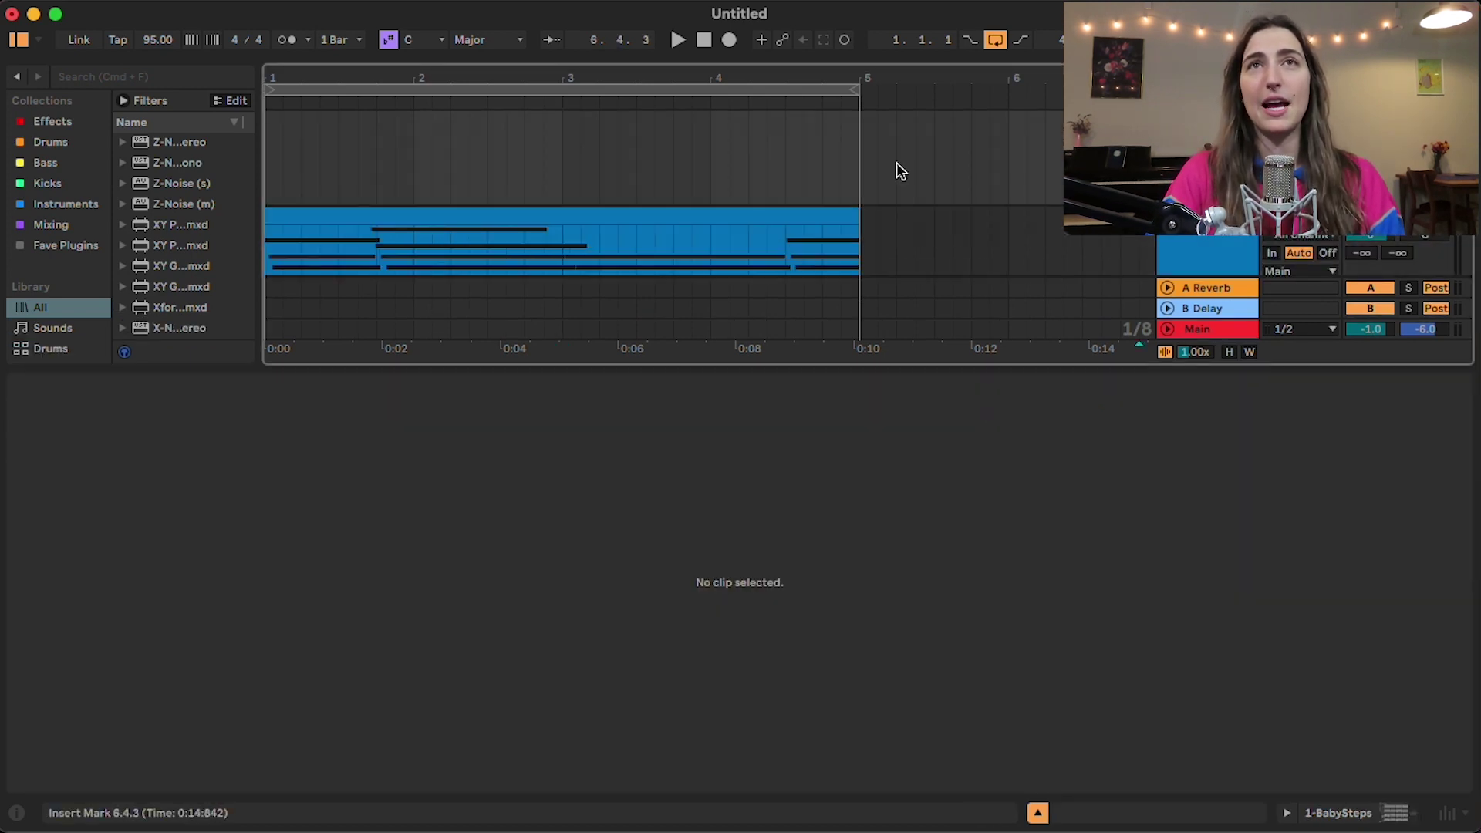
left_click_drag(864, 174, 145, 169)
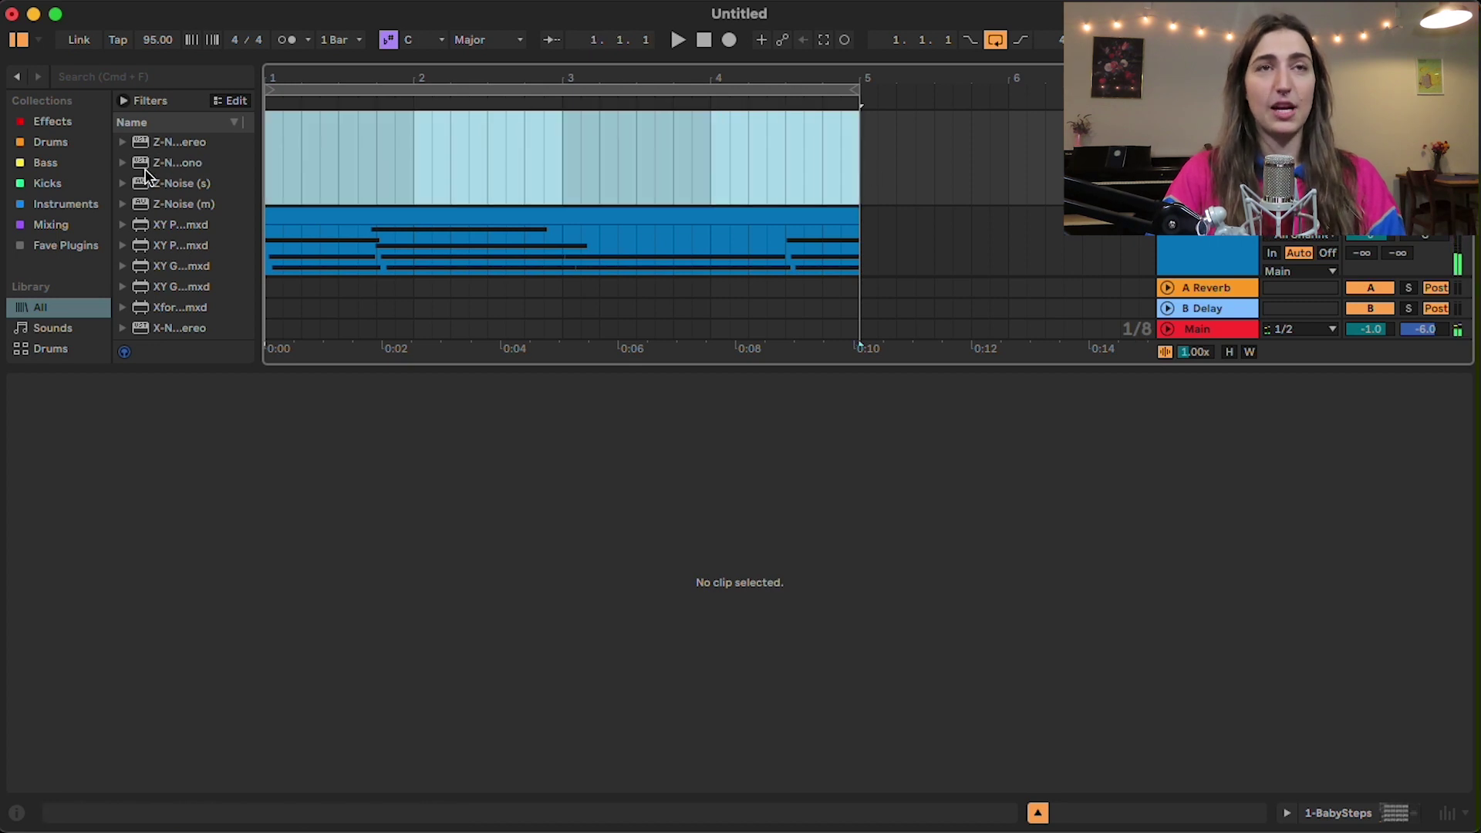
key("super+shift+m")
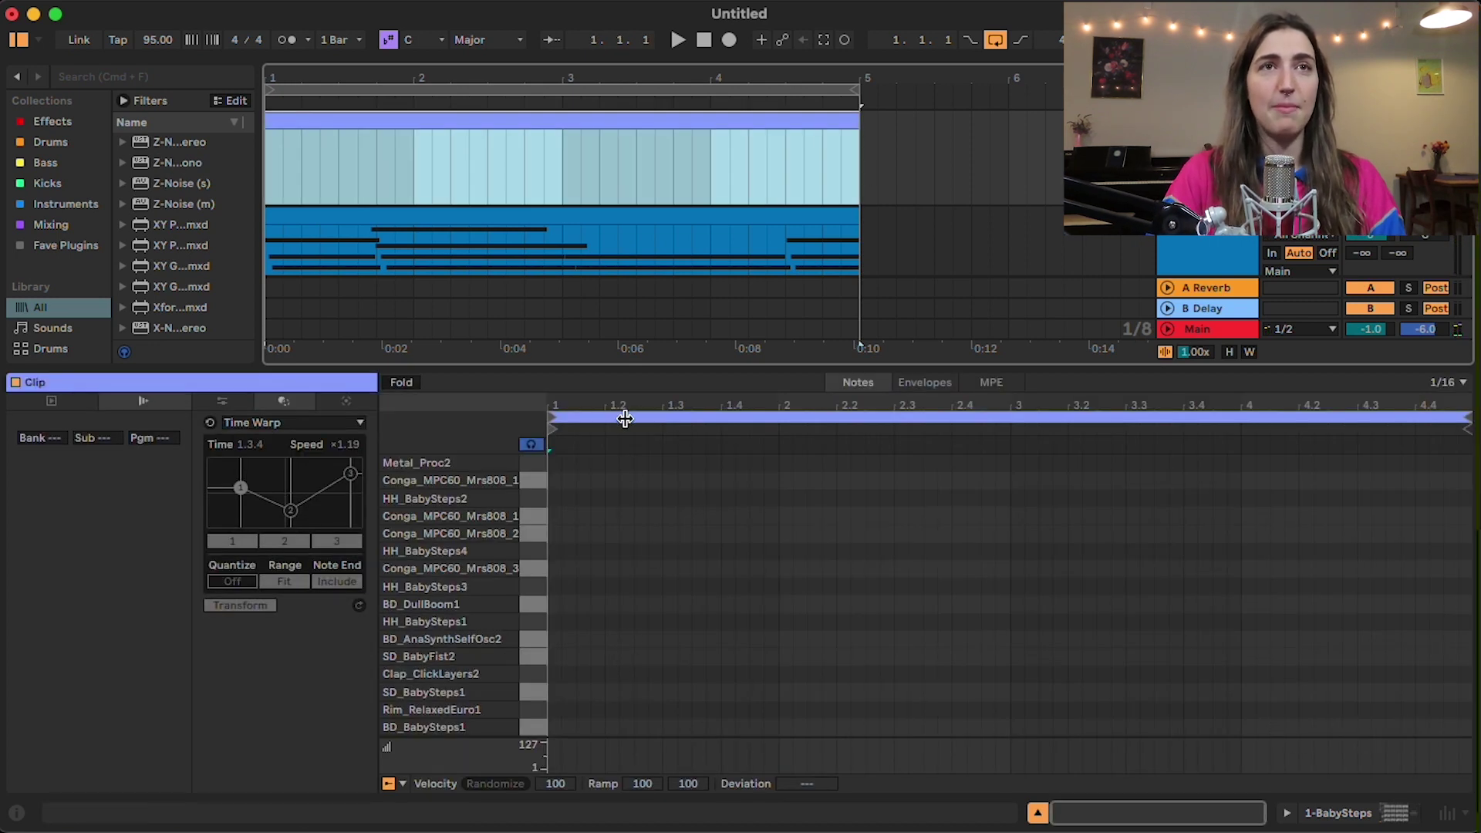
left_click(554, 727)
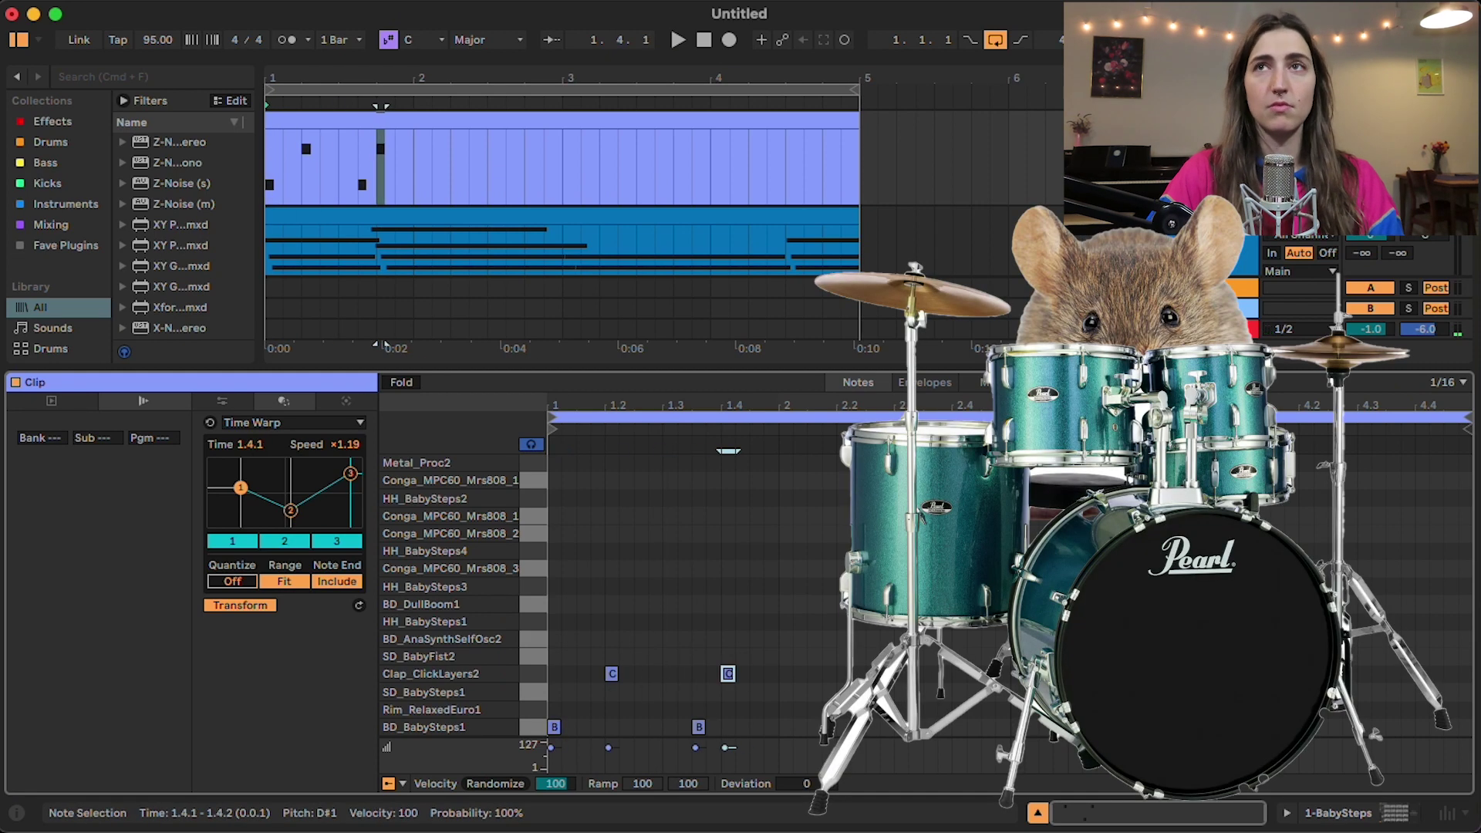
left_click(142, 400)
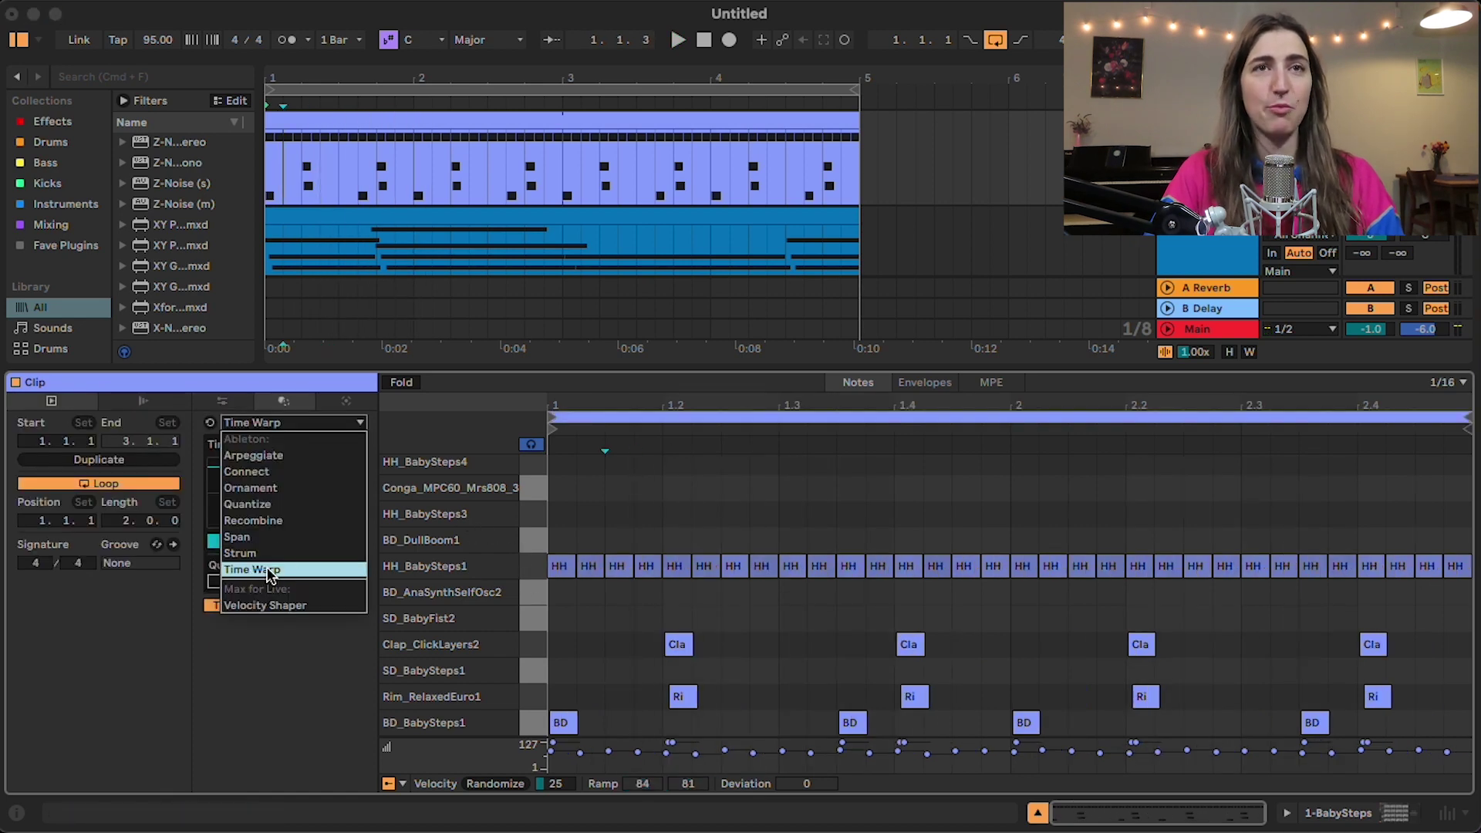
left_click(270, 575)
- Select the HH_BabySteps1 hi-hats and warp their timing, slowing them toward the end
left_click(532, 566)
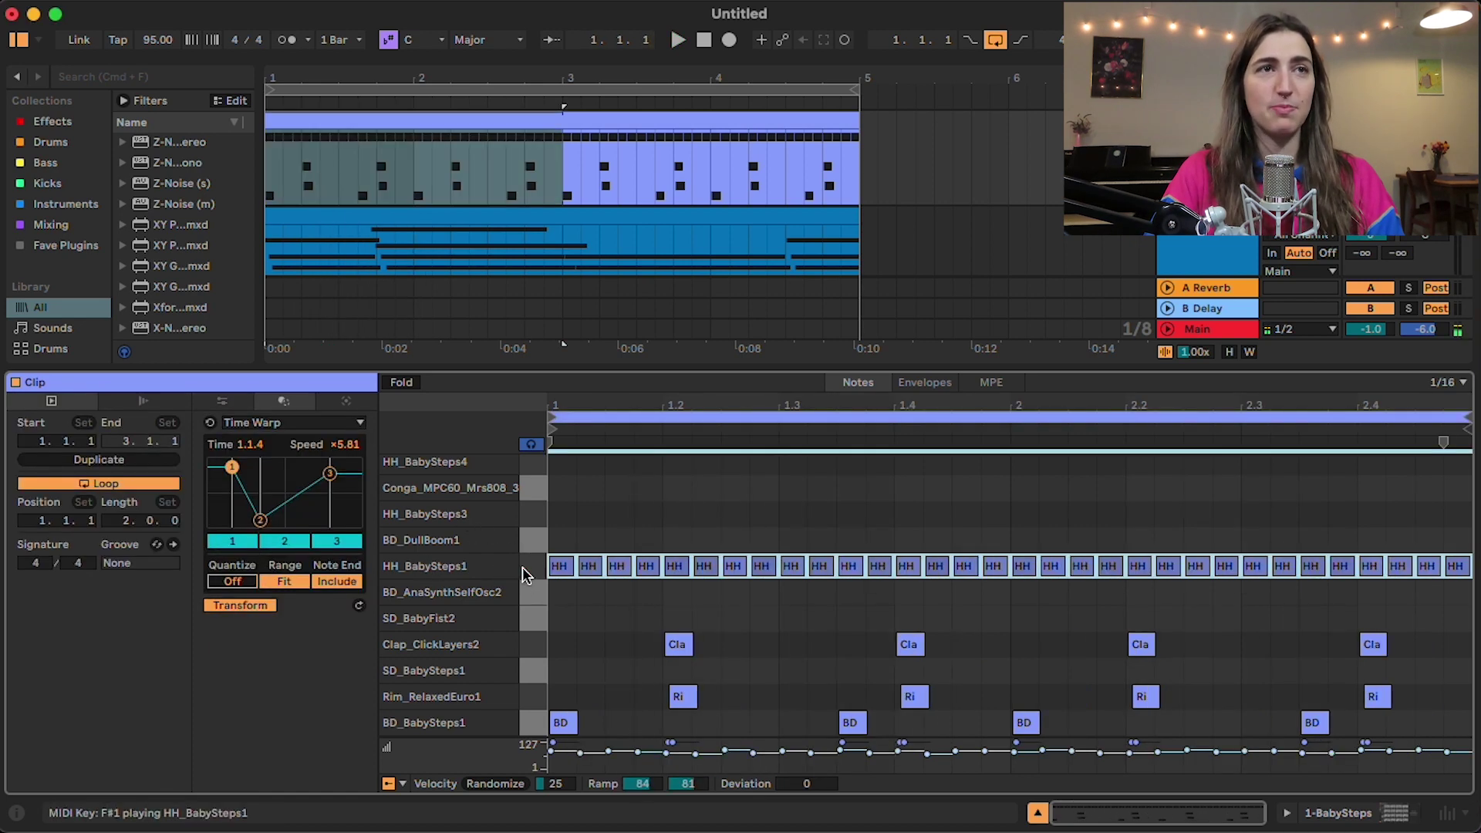
mouse_move(260, 521)
left_mouse_down()
mouse_move(262, 505)
mouse_move(277, 513)
mouse_move(282, 470)
mouse_move(272, 492)
mouse_move(313, 488)
mouse_move(271, 496)
mouse_move(264, 533)
mouse_move(267, 520)
left_mouse_up()
key("space")
mouse_move(329, 479)
left_mouse_down()
mouse_move(324, 494)
mouse_move(354, 493)
left_mouse_up()
key("space")
- Turn warp Quantize on and set the middle point to Time 1.4.1, Speed ×0.21
left_click(239, 587)
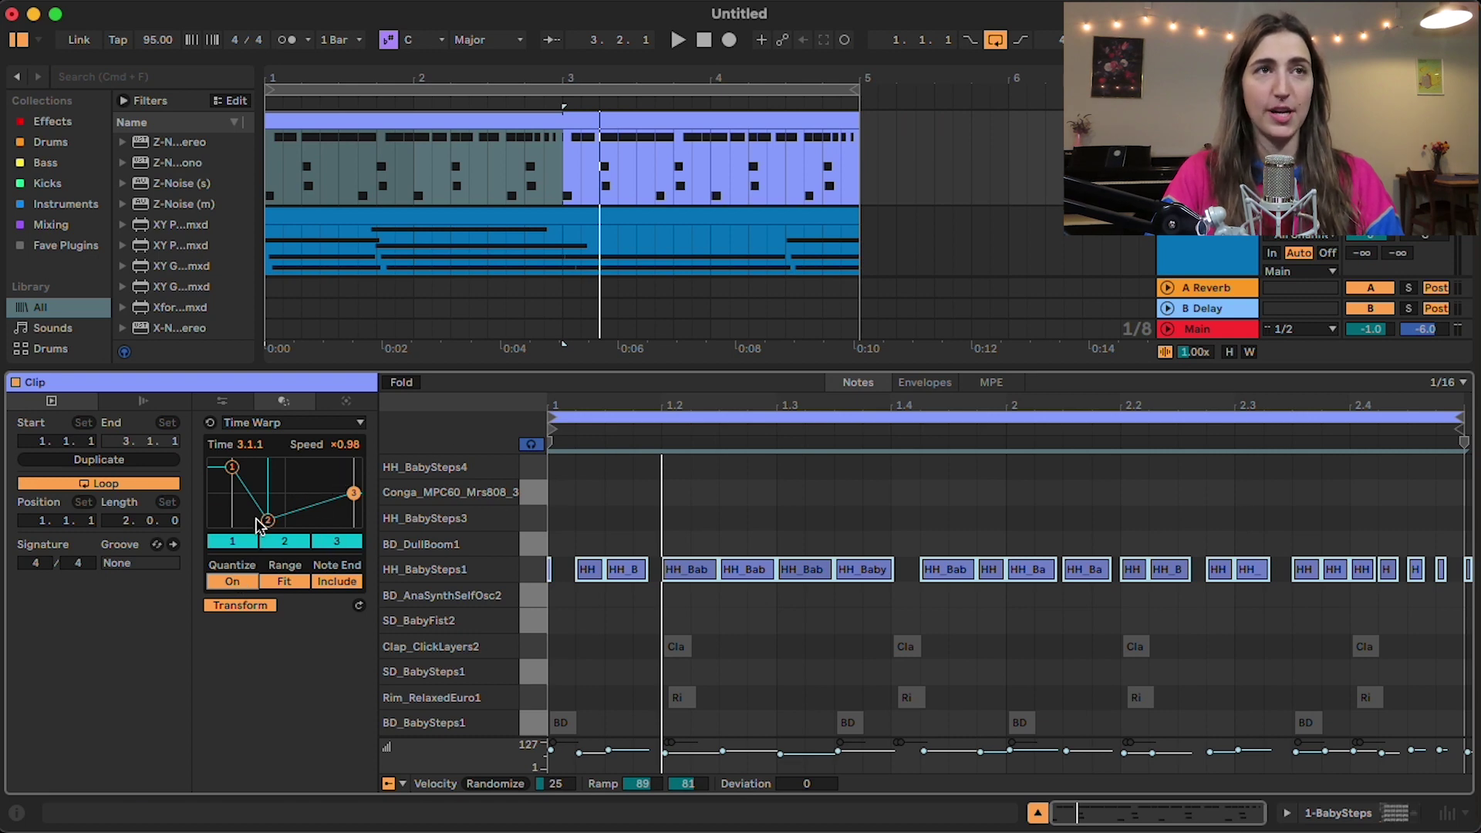
key("space")
left_click_drag(261, 522, 328, 480)
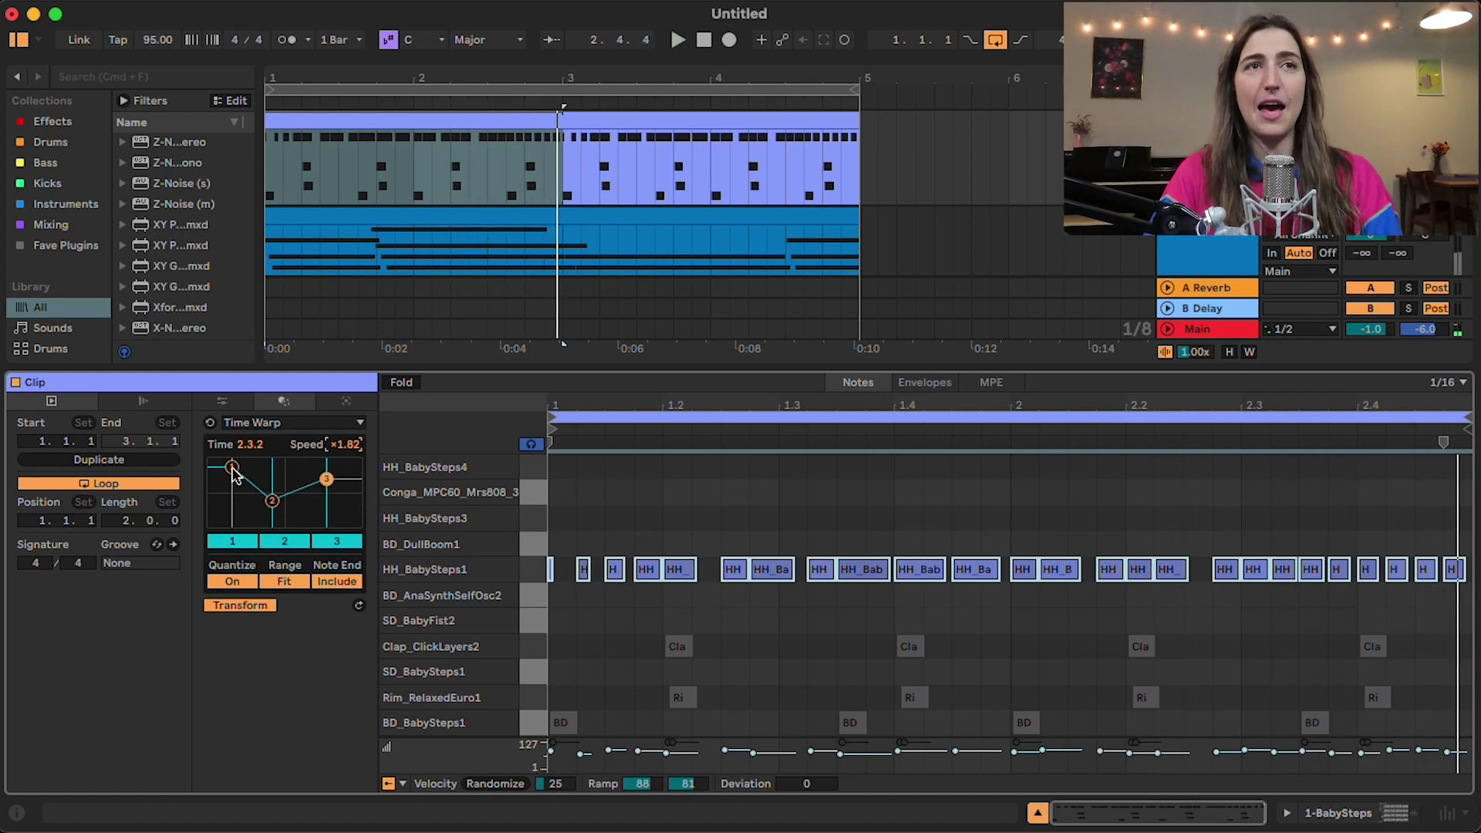
left_click_drag(235, 475, 287, 514)
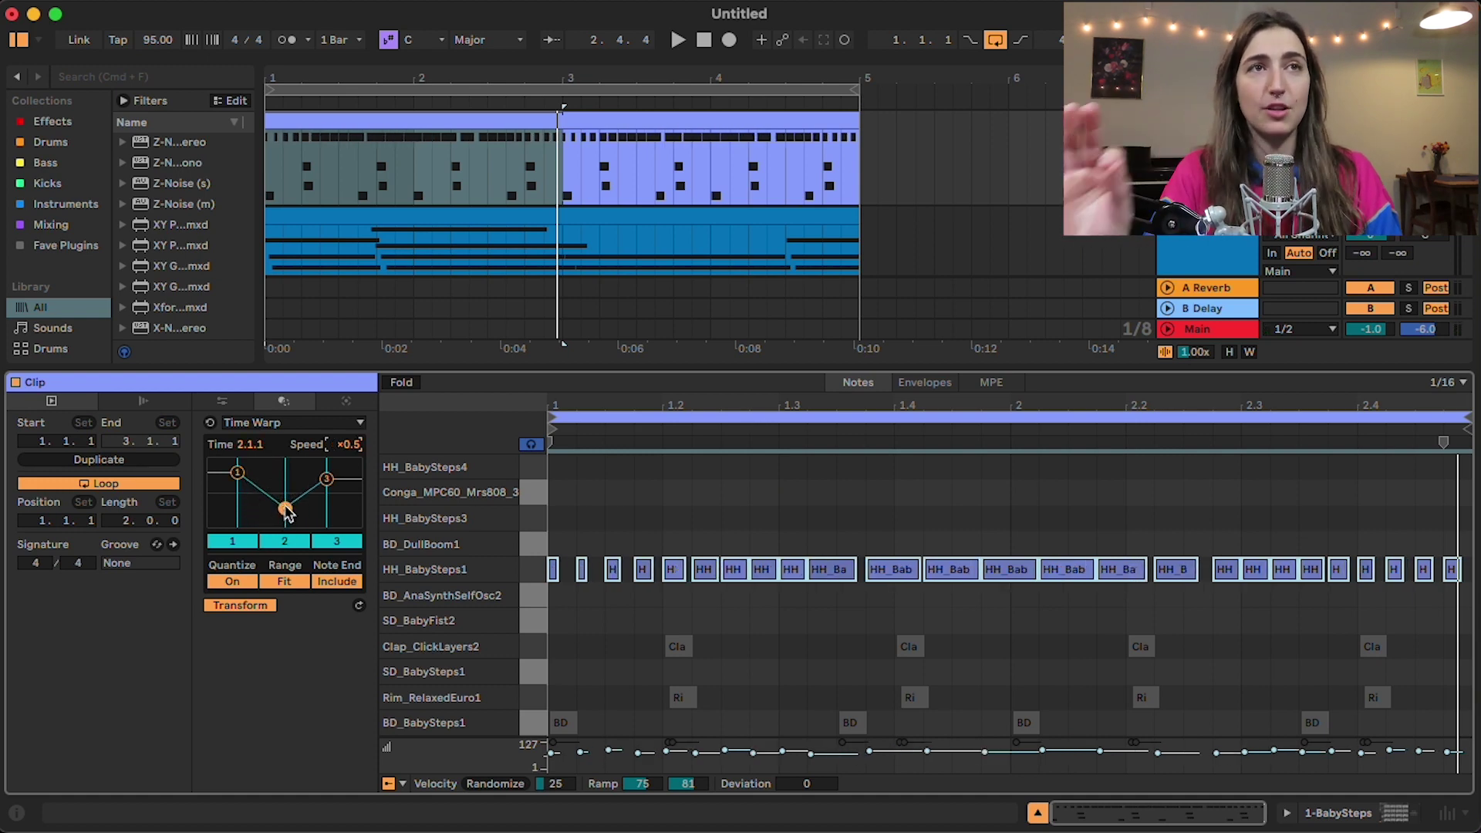
left_click_drag(287, 513, 270, 517)
key("space")
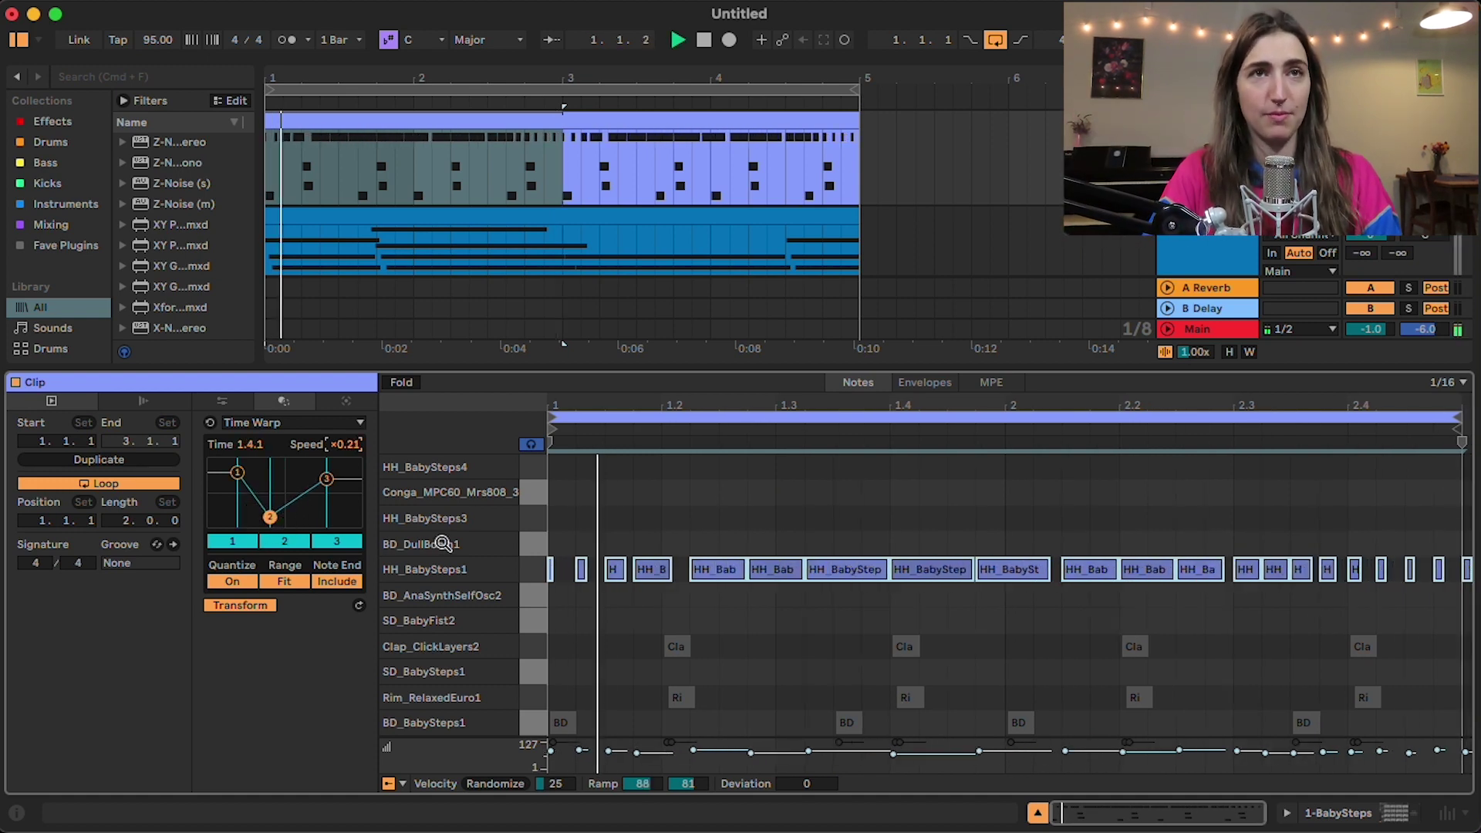
- Toggle Range Fit and move the middle hi-hat warp point to Time 1.3.4, Speed ×0.14
left_click(289, 584)
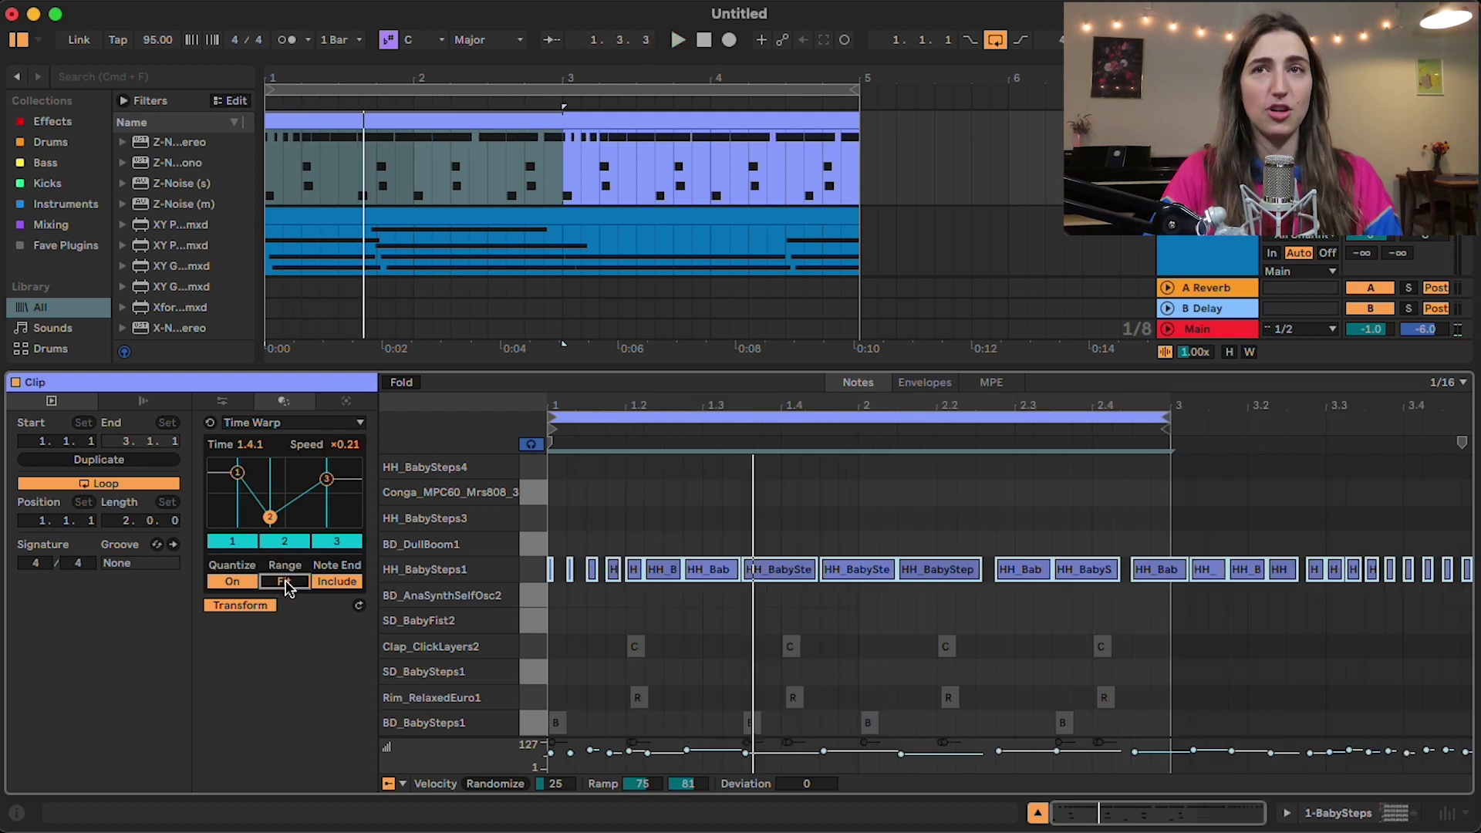
left_click_drag(270, 517, 283, 480)
left_click(288, 584)
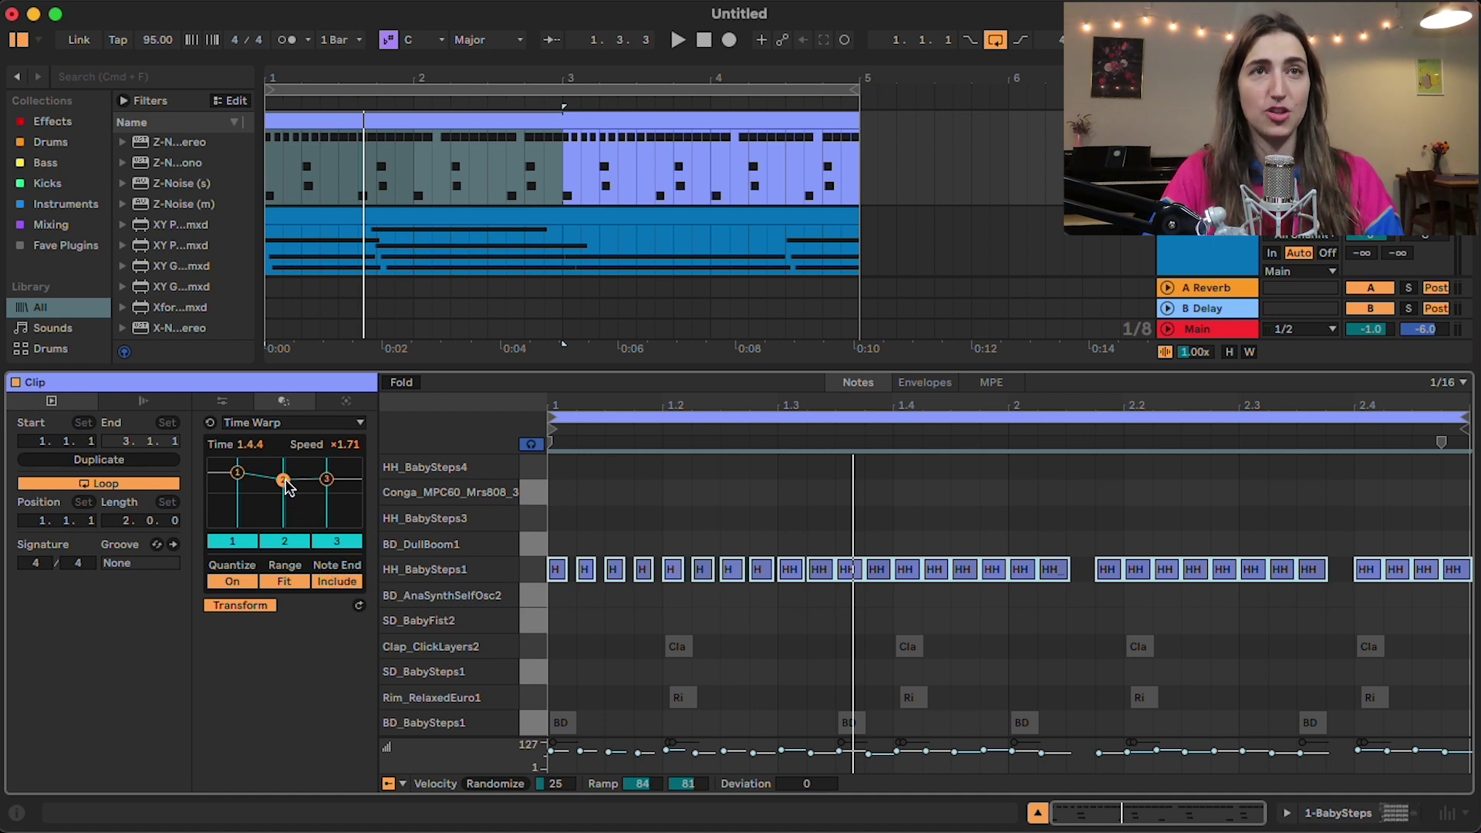
left_click_drag(285, 484, 266, 515)
key("space")
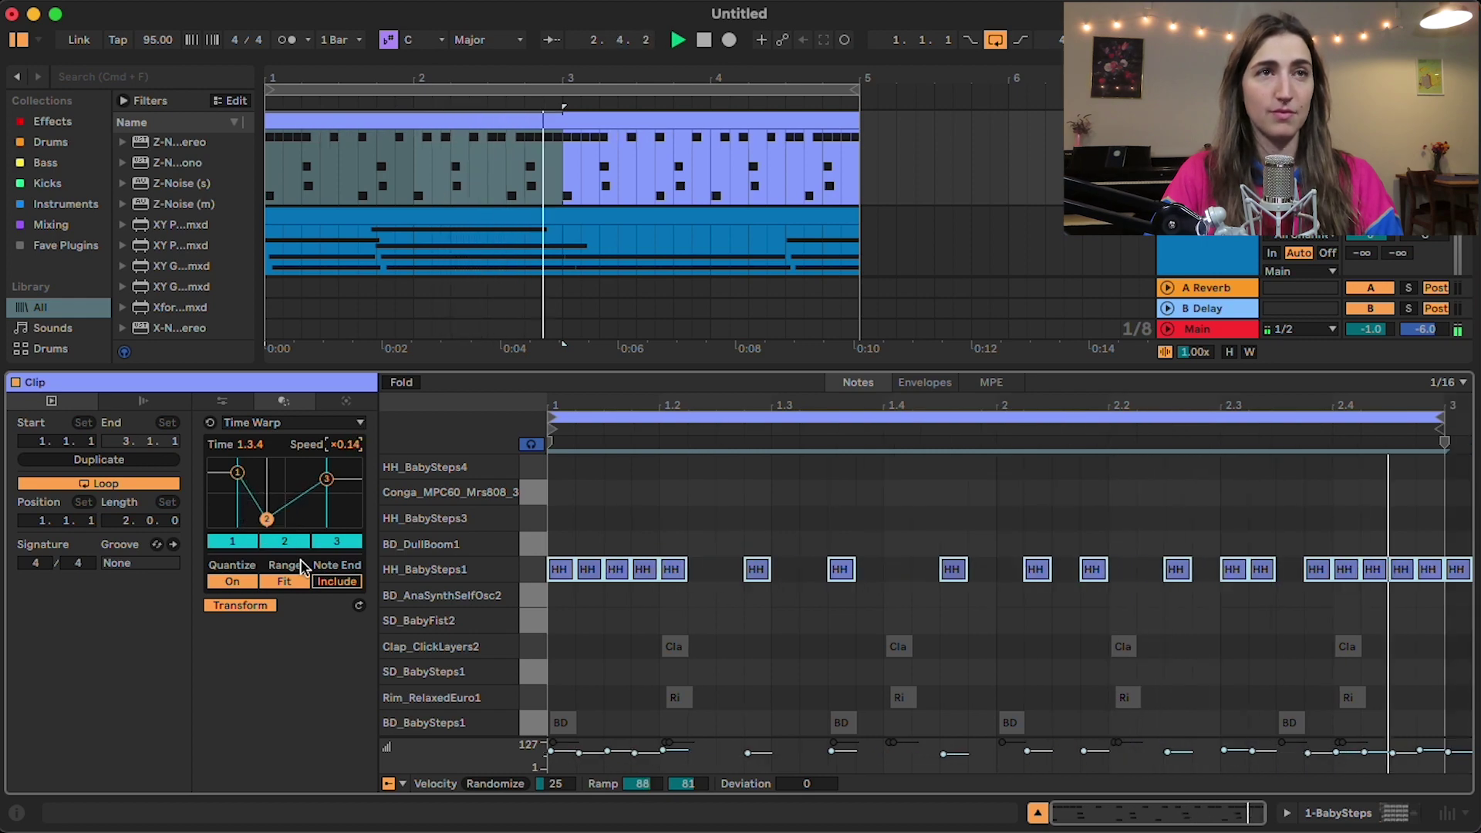